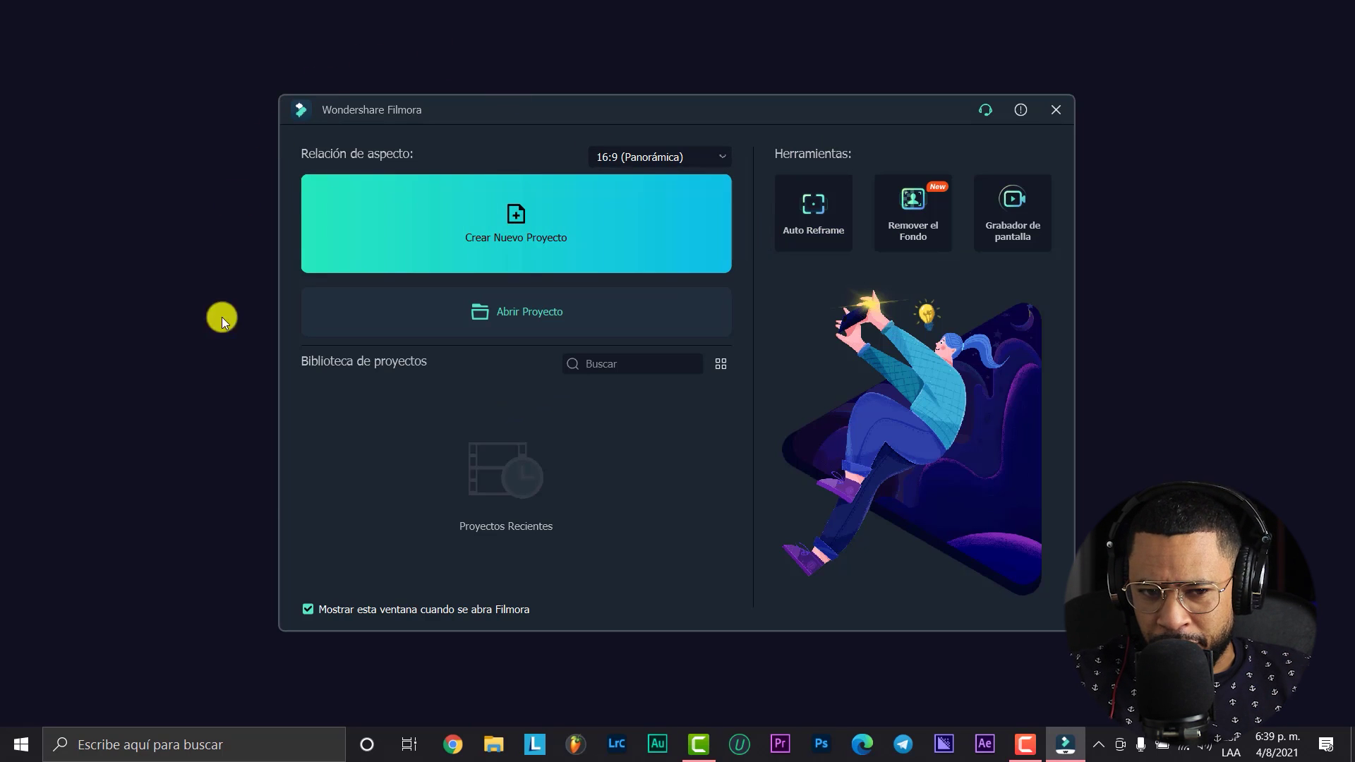
click(710, 155)
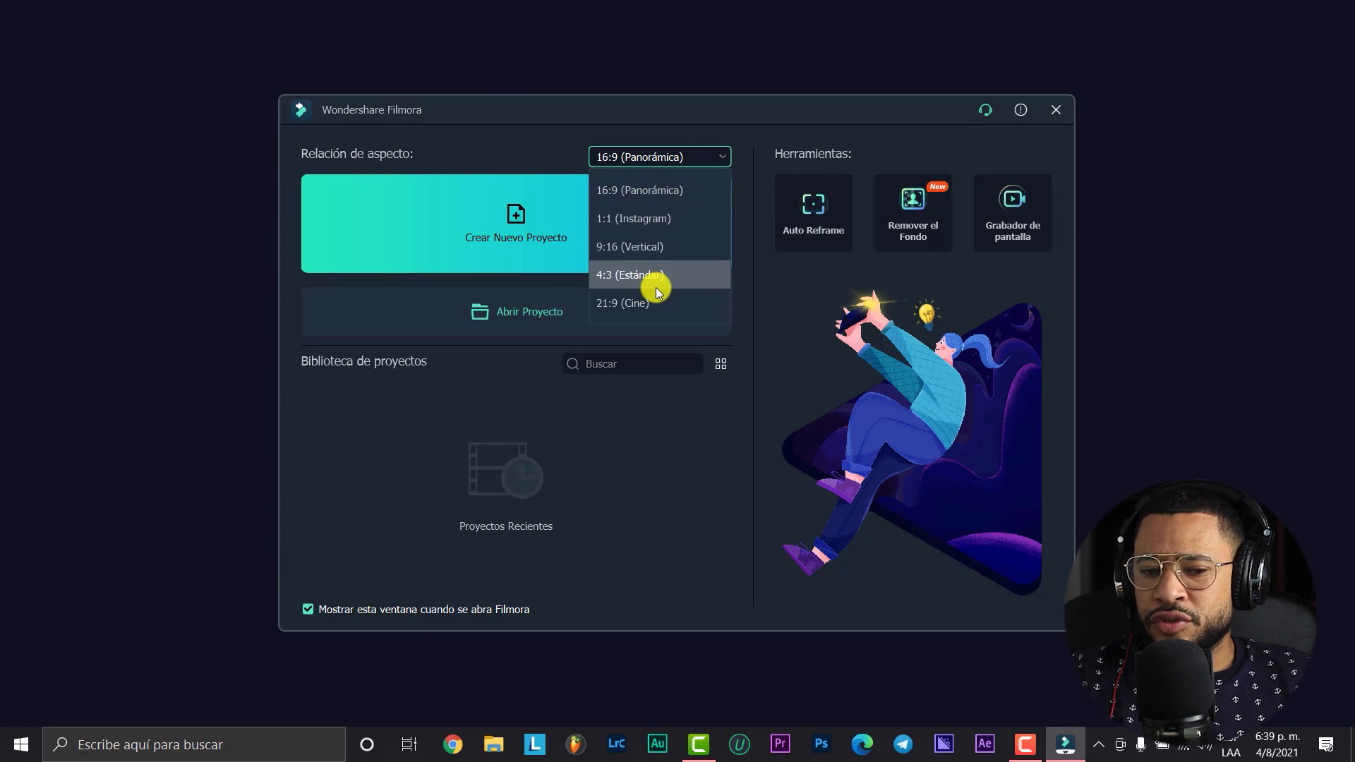
click(393, 441)
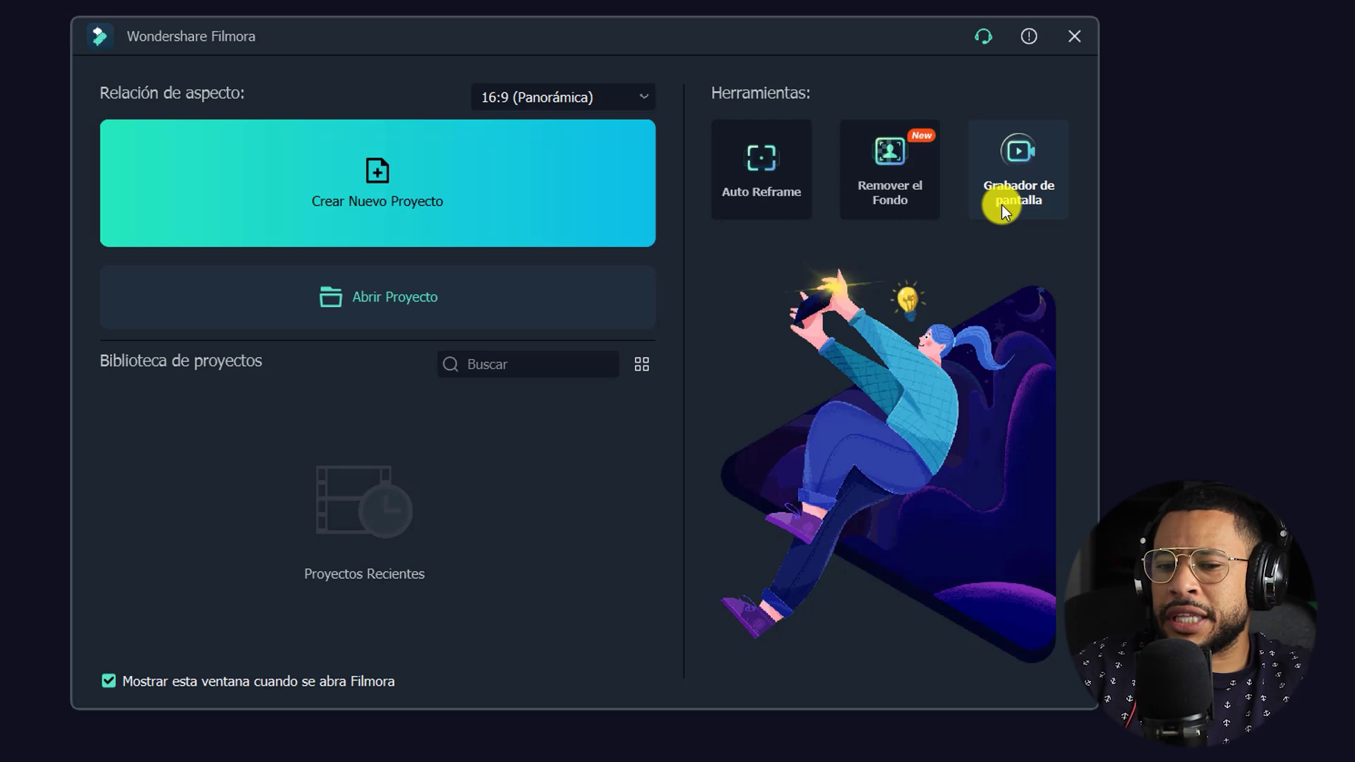
click(788, 176)
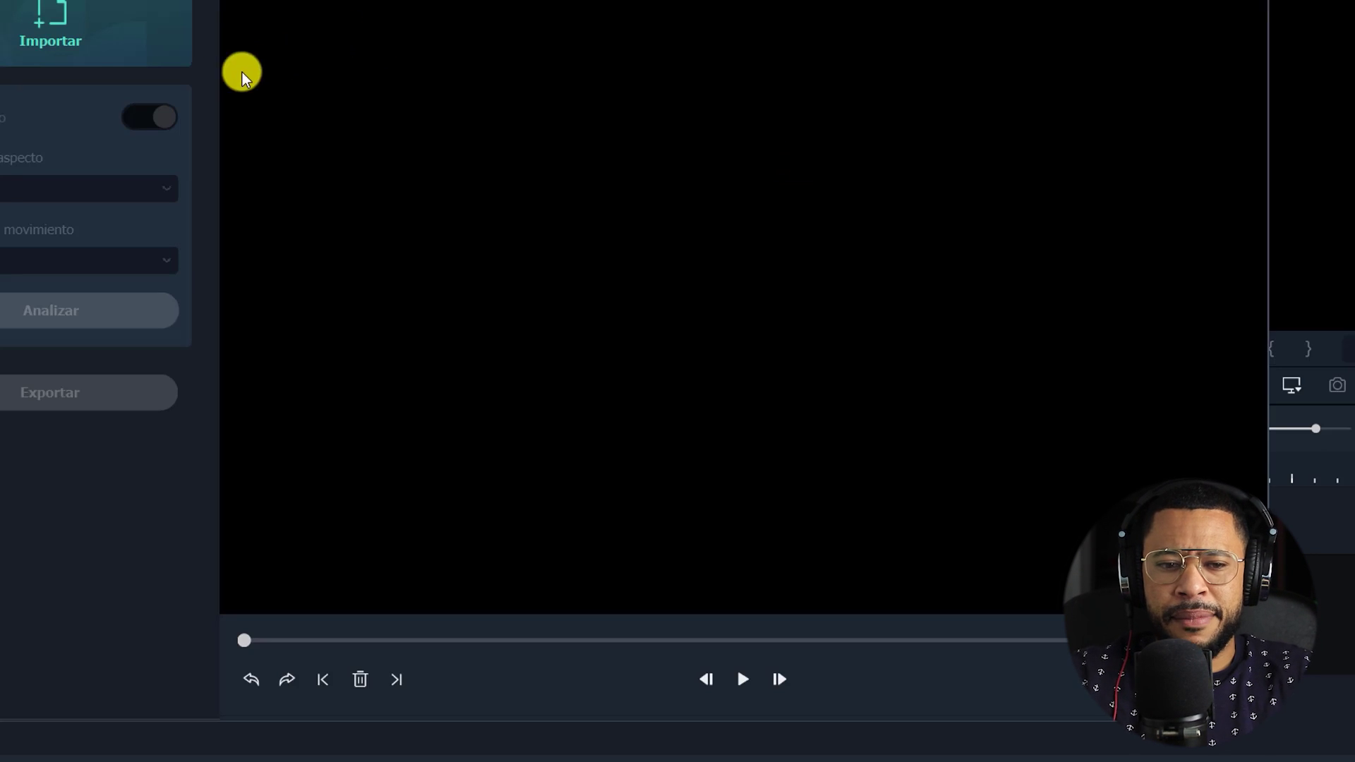
click(100, 58)
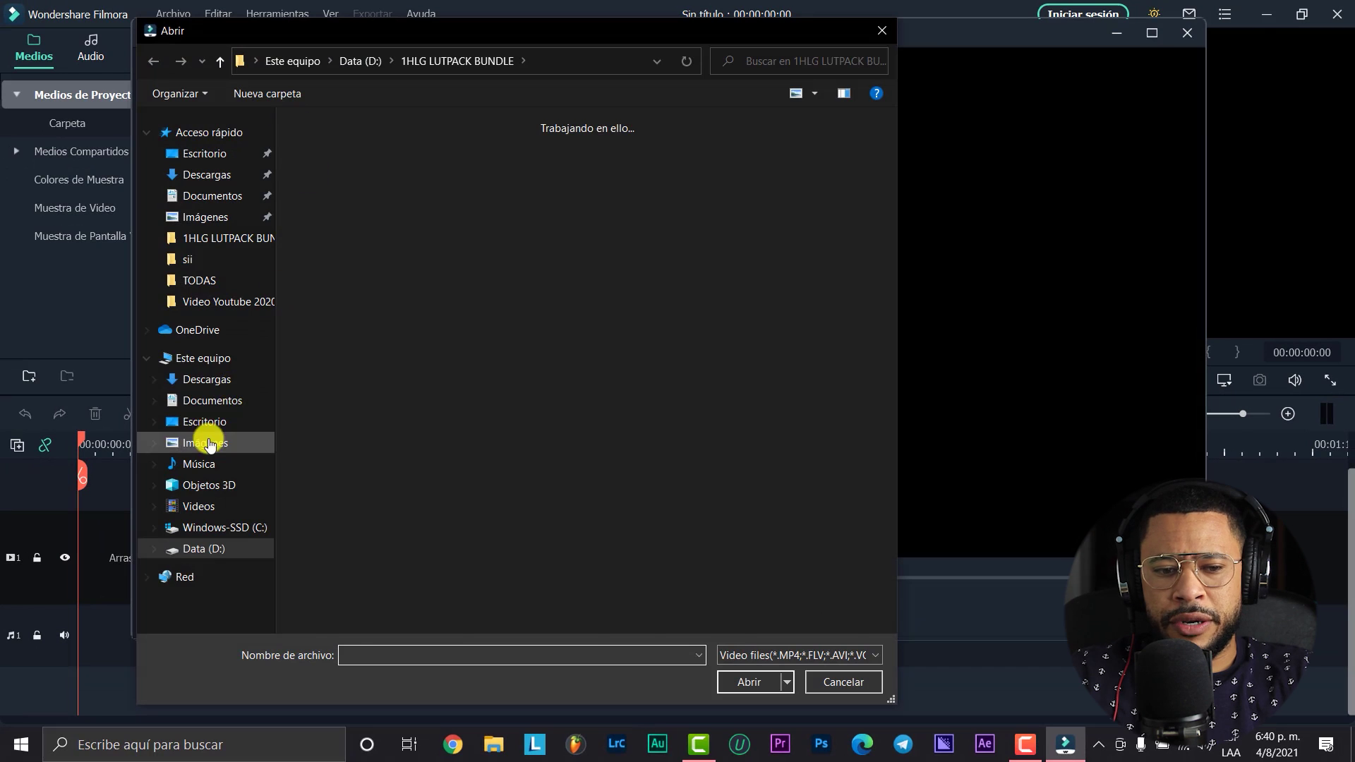
click(327, 351)
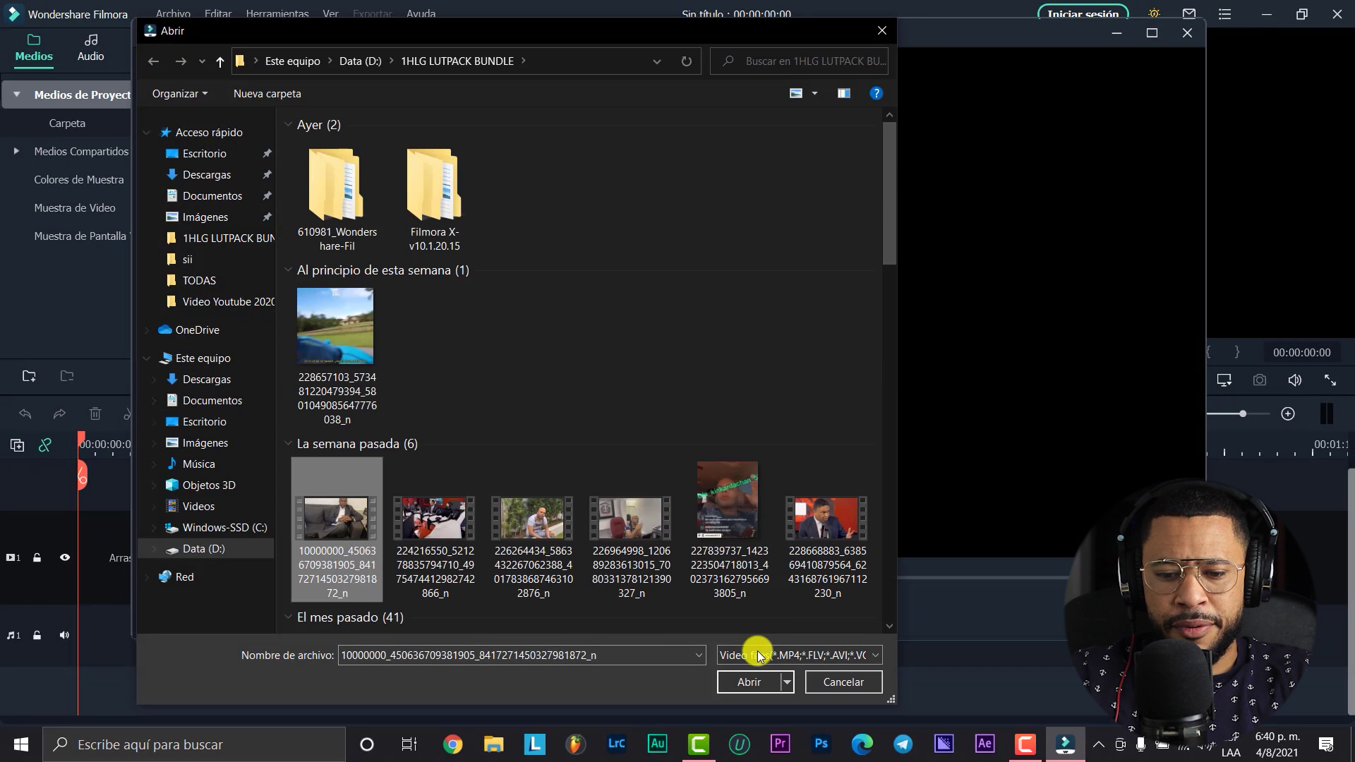
click(749, 683)
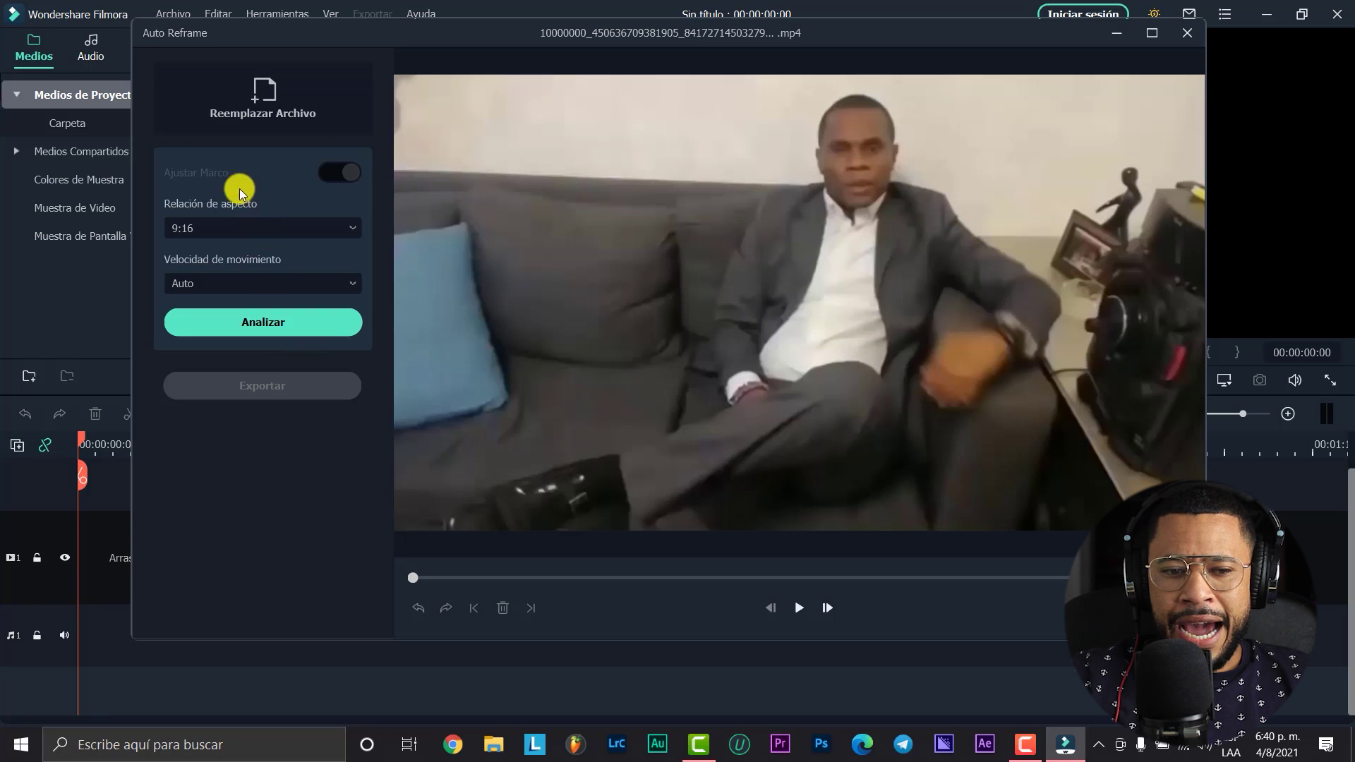
Analyze the clip for a 9:16 reframe with Auto motion speed, and preview it with the sound muted.
click(236, 319)
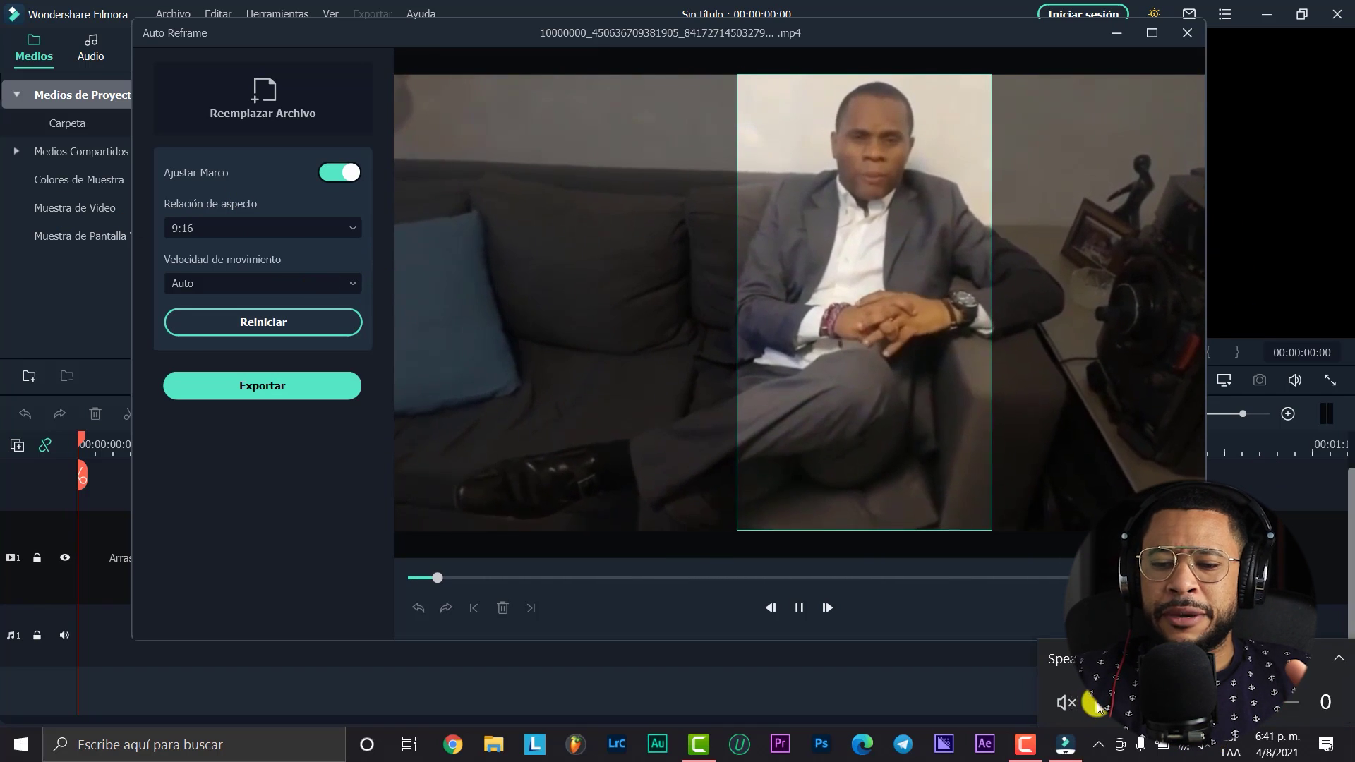
click(1075, 702)
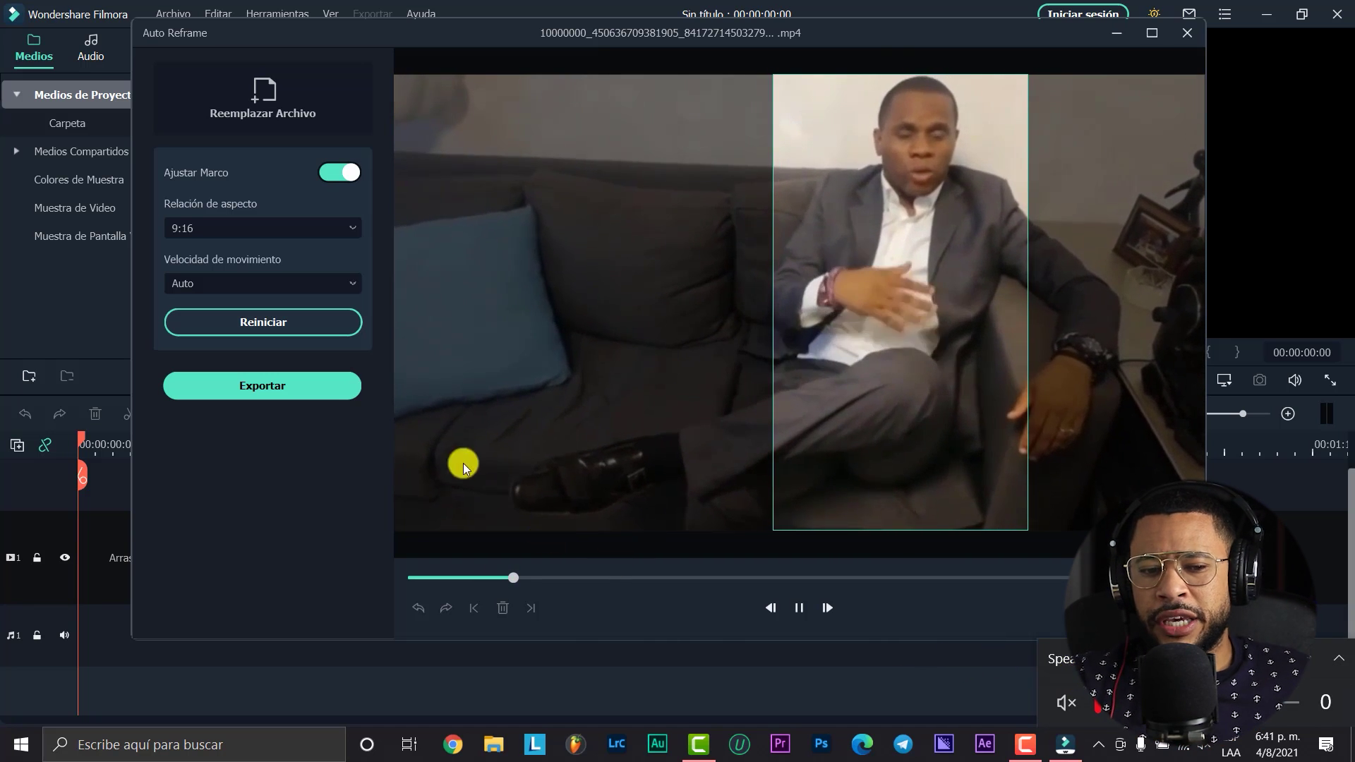
click(327, 100)
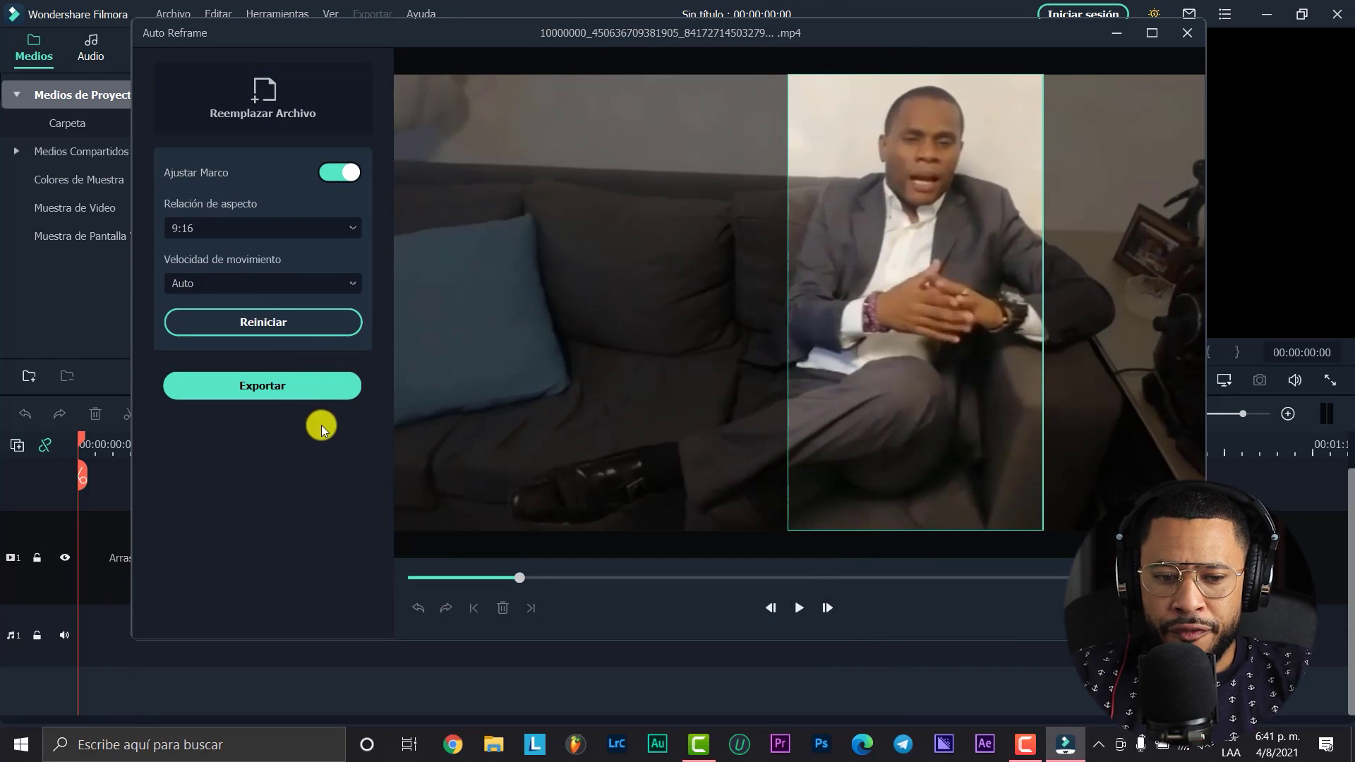
View the MP4 export options for the reframed clip, dismiss them and exit Auto Reframe without exporting.
click(286, 398)
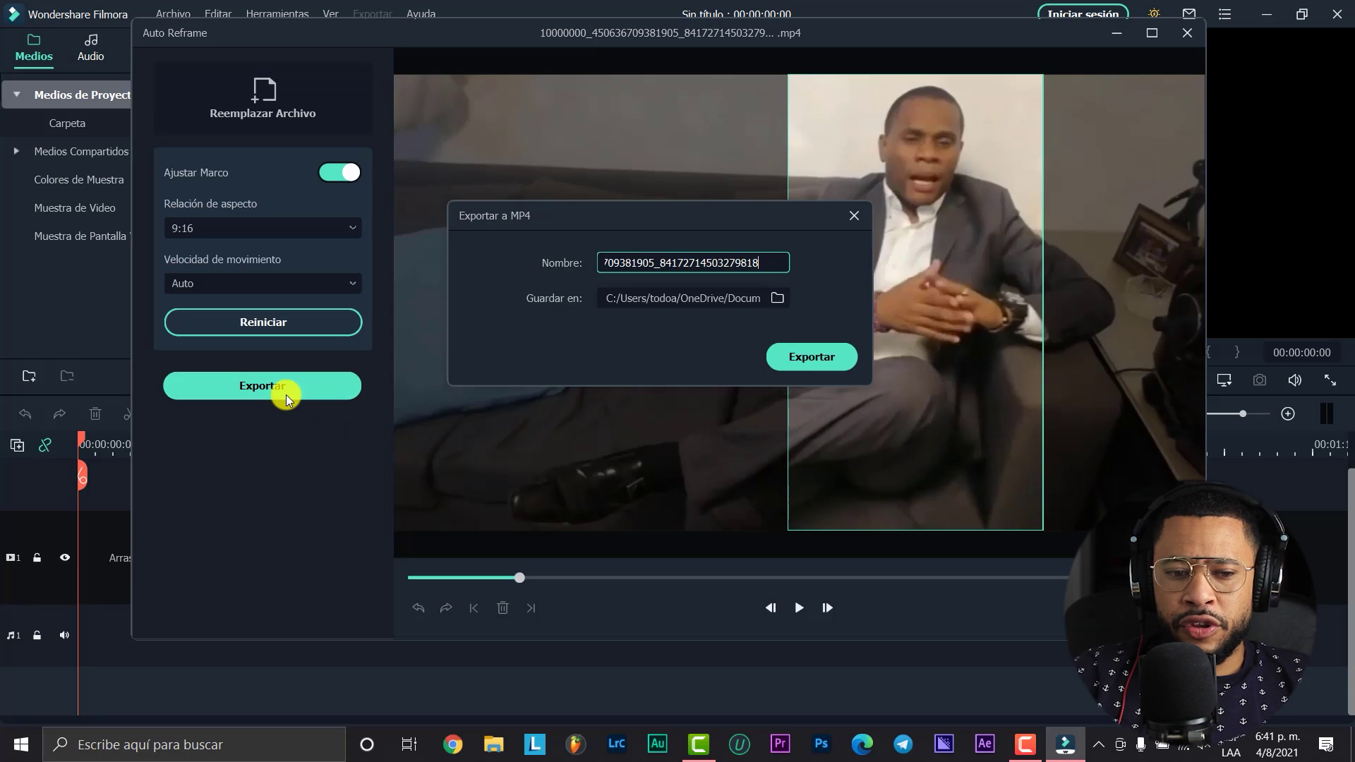
click(851, 220)
click(1187, 33)
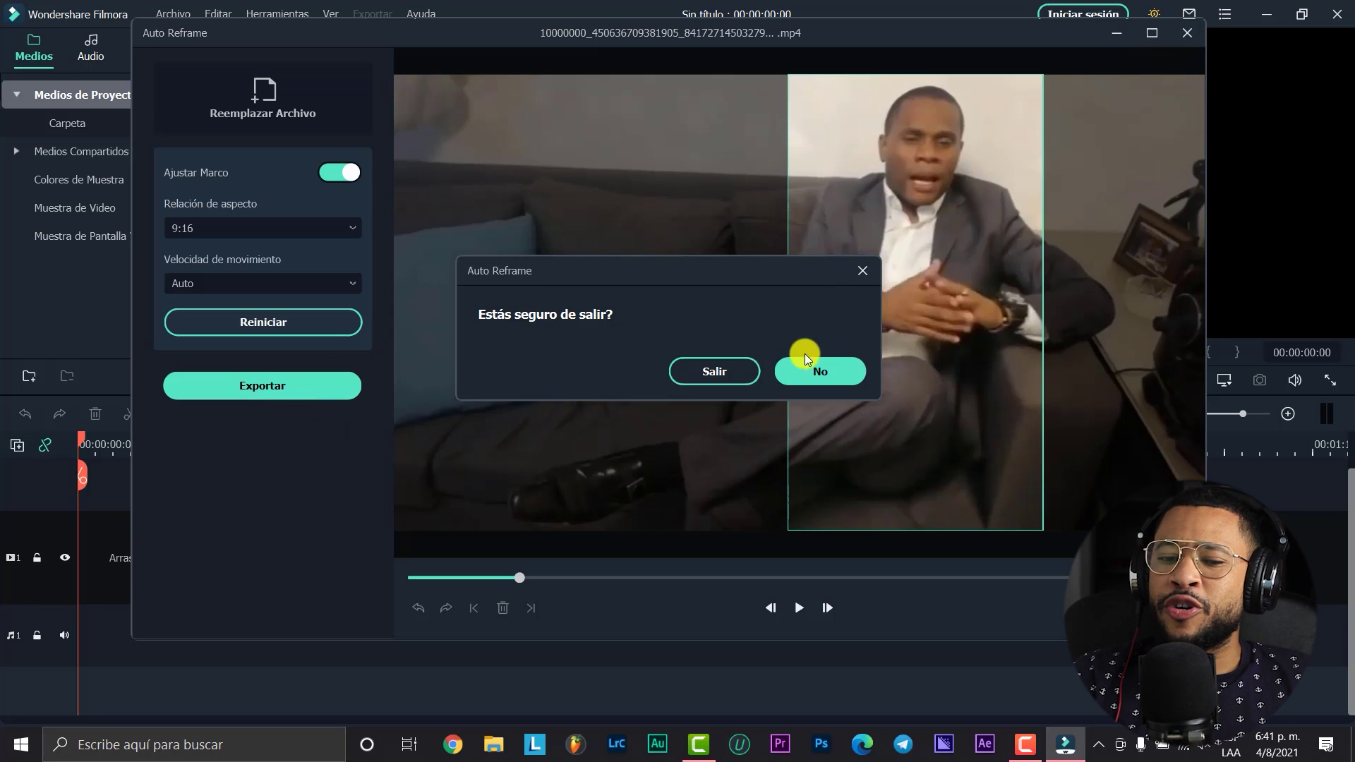
click(743, 373)
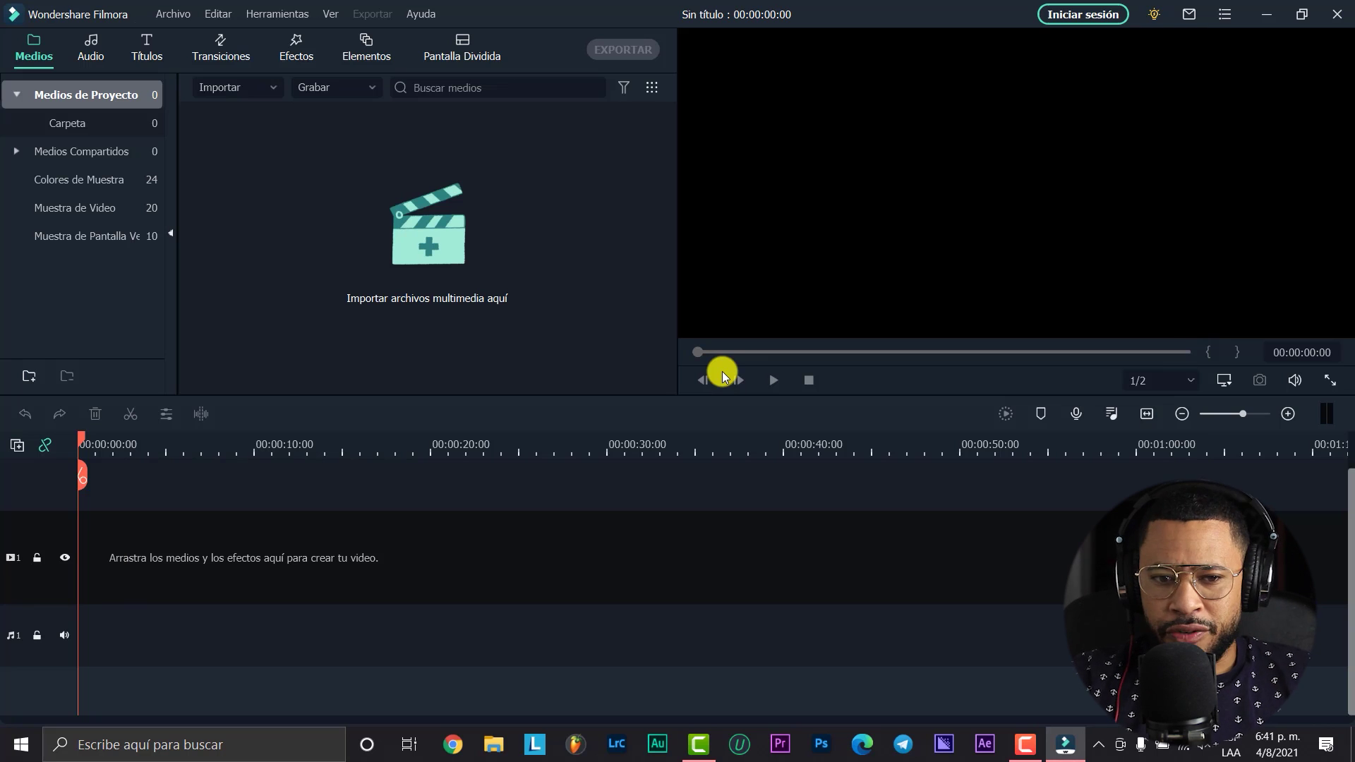
Dismiss the media import, restart Filmora and open the Remover el Fondo tool from the start window.
click(467, 139)
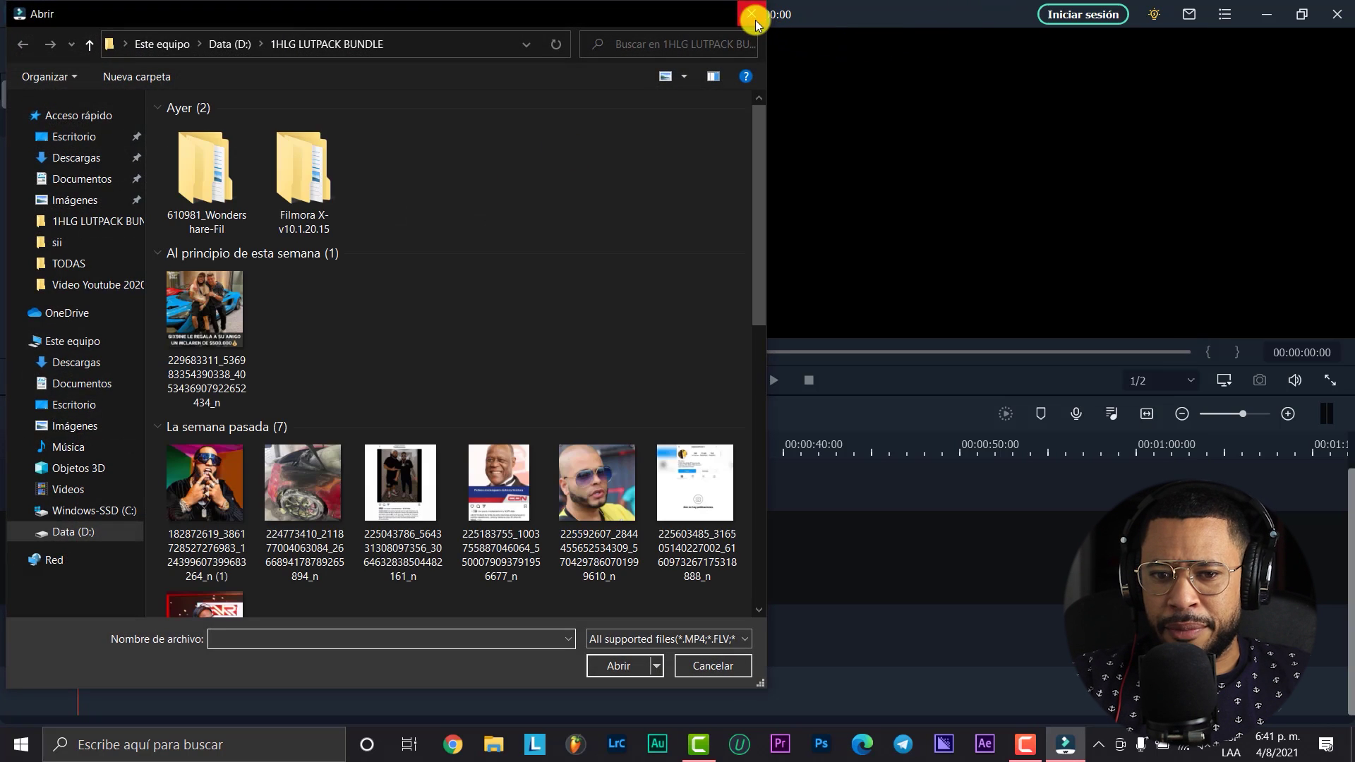
click(747, 14)
click(1338, 14)
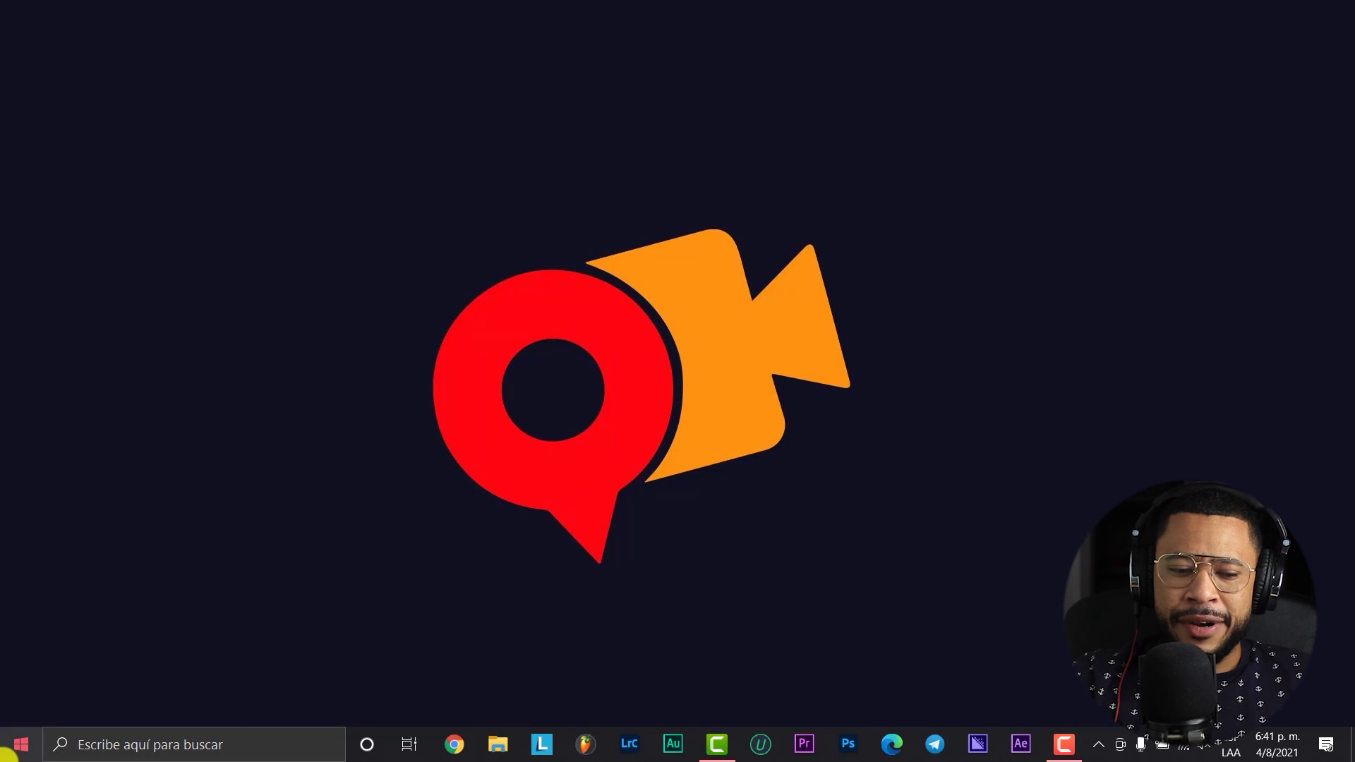
click(20, 745)
click(134, 220)
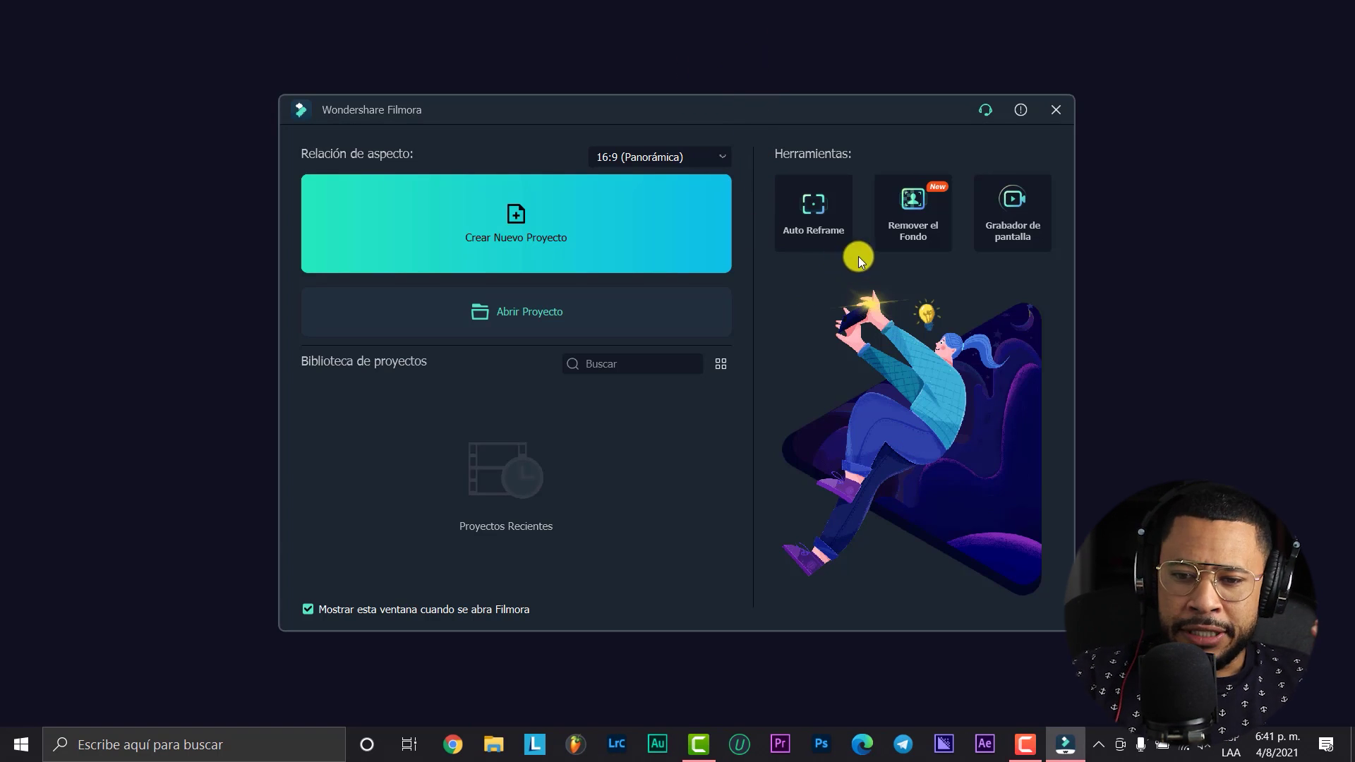
click(918, 222)
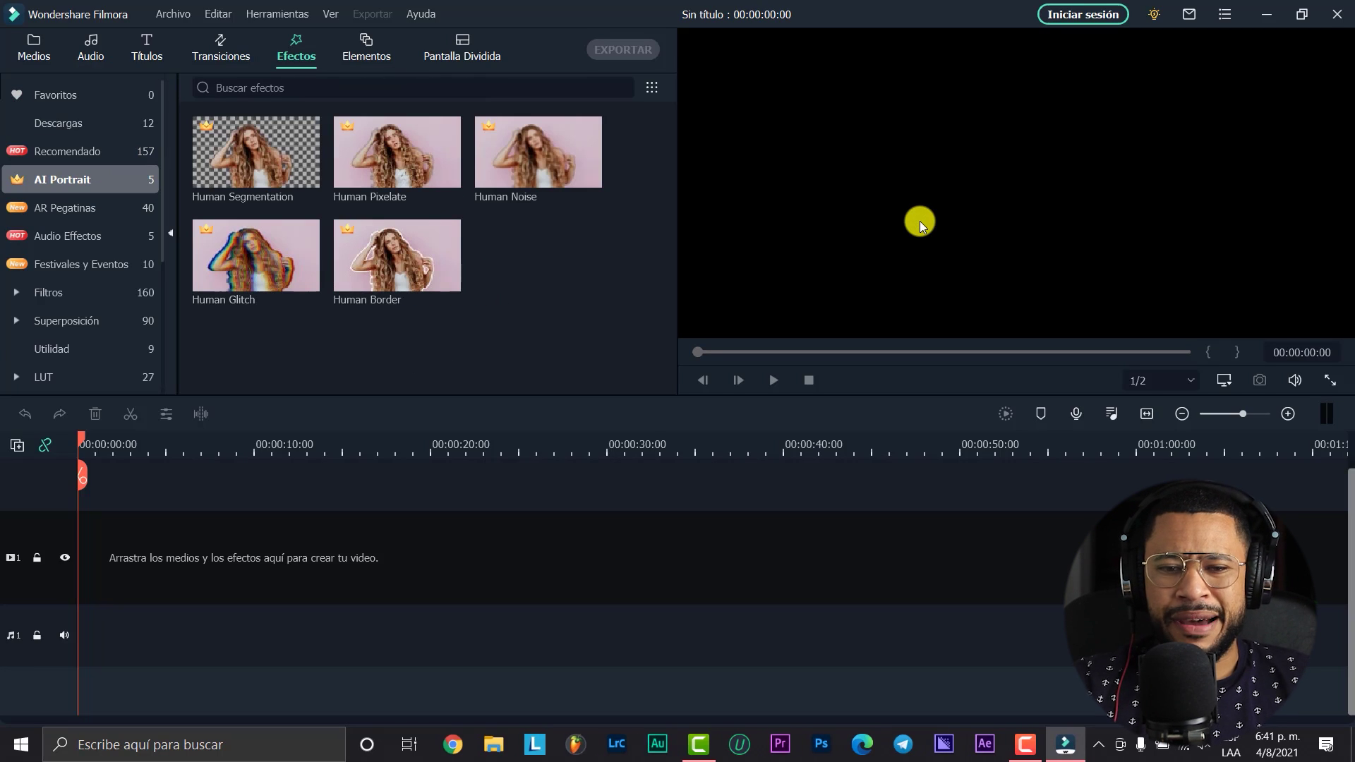
Start a media import and look through the DESCARGAS BASURAS and sii folders on drive D: for a clip.
click(34, 46)
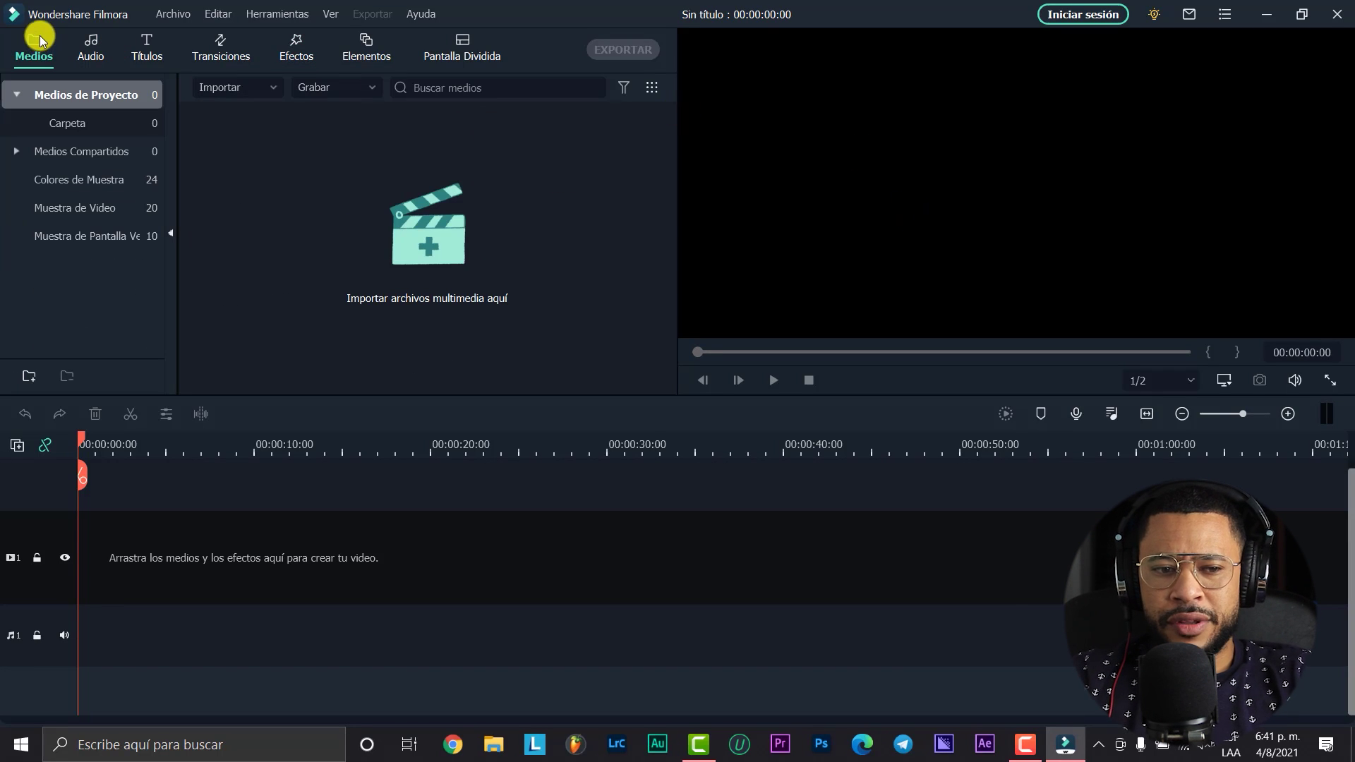
click(523, 305)
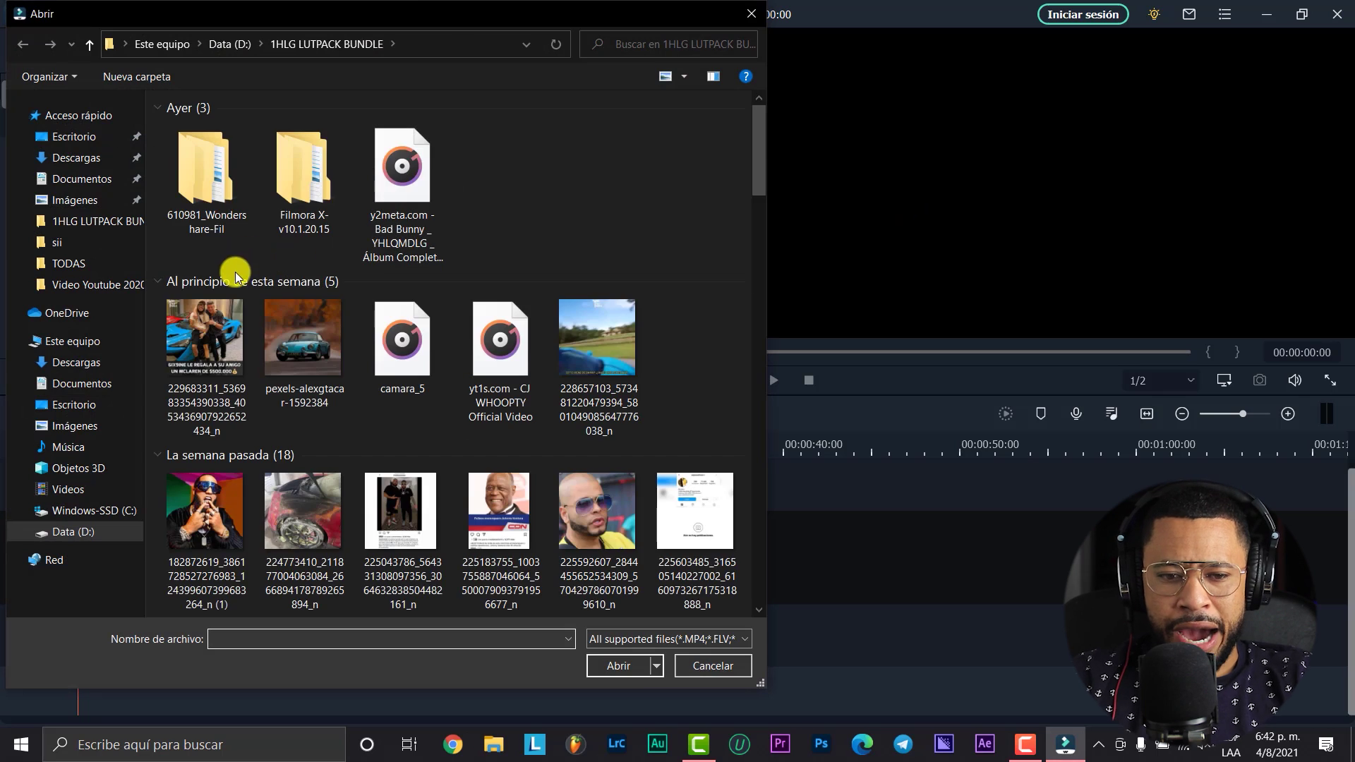
scroll(262, 335, down, 5)
click(99, 532)
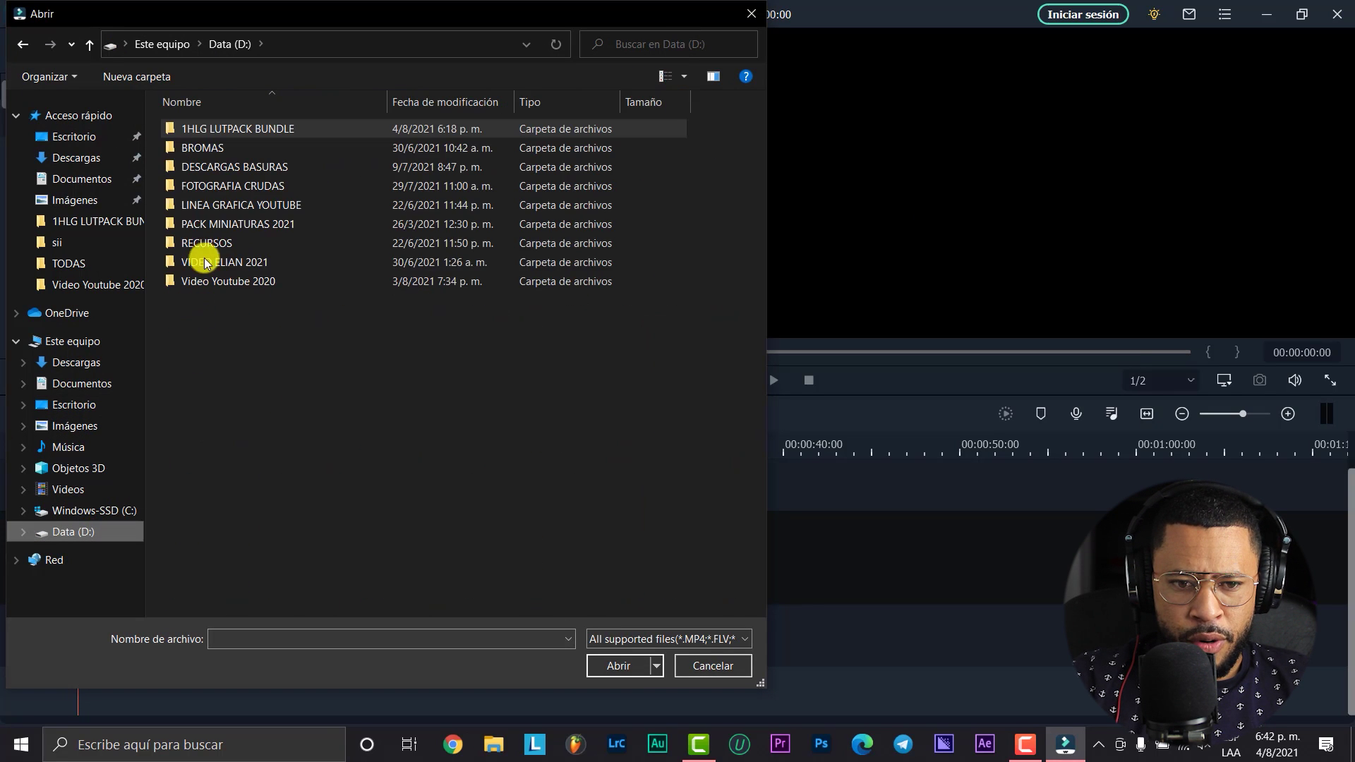
double_click(238, 168)
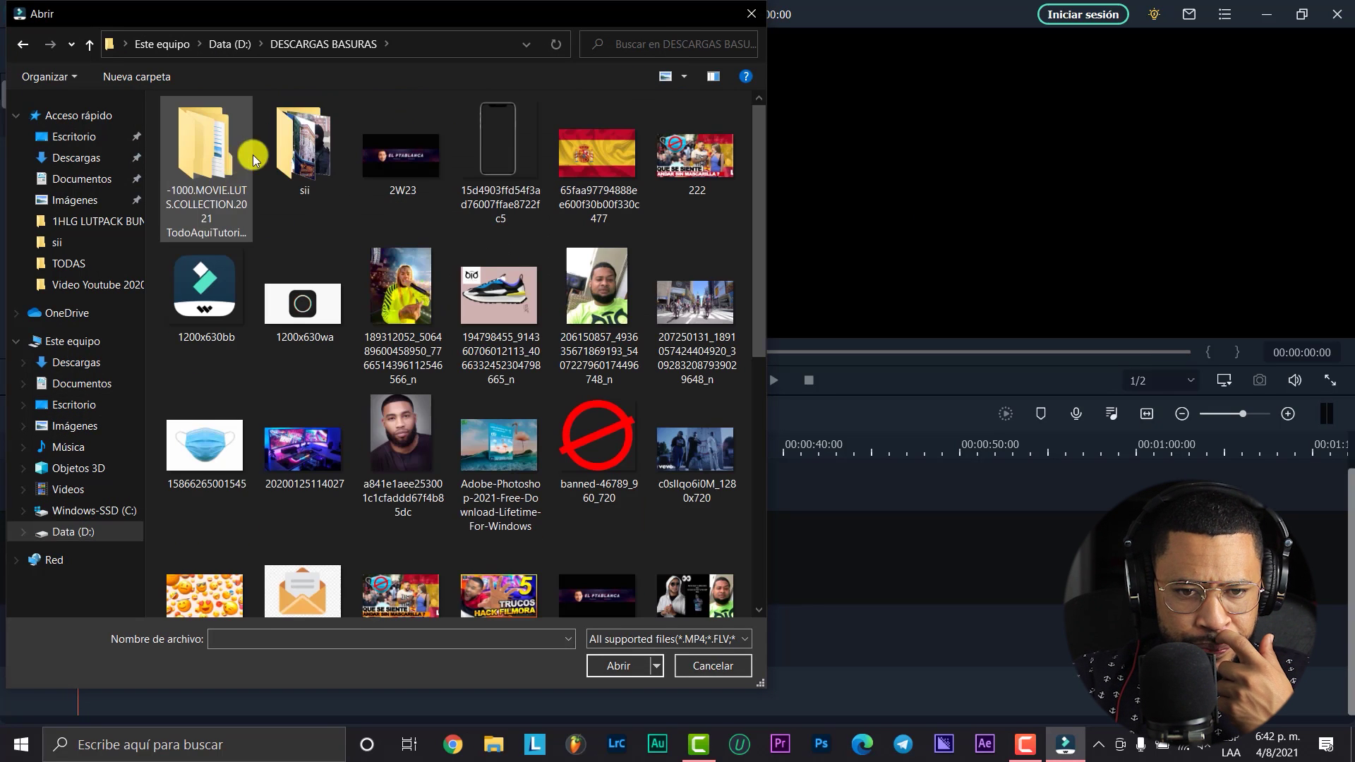
double_click(291, 148)
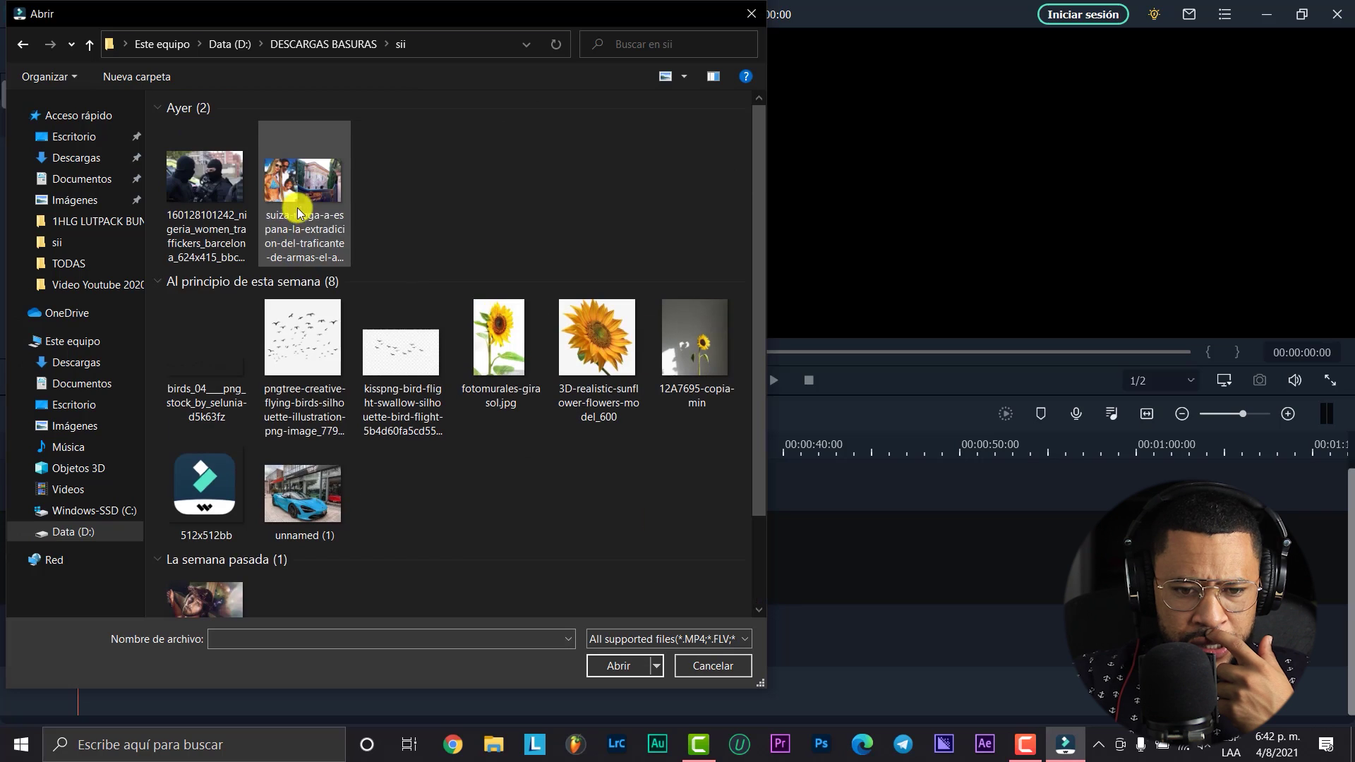
click(21, 46)
click(20, 46)
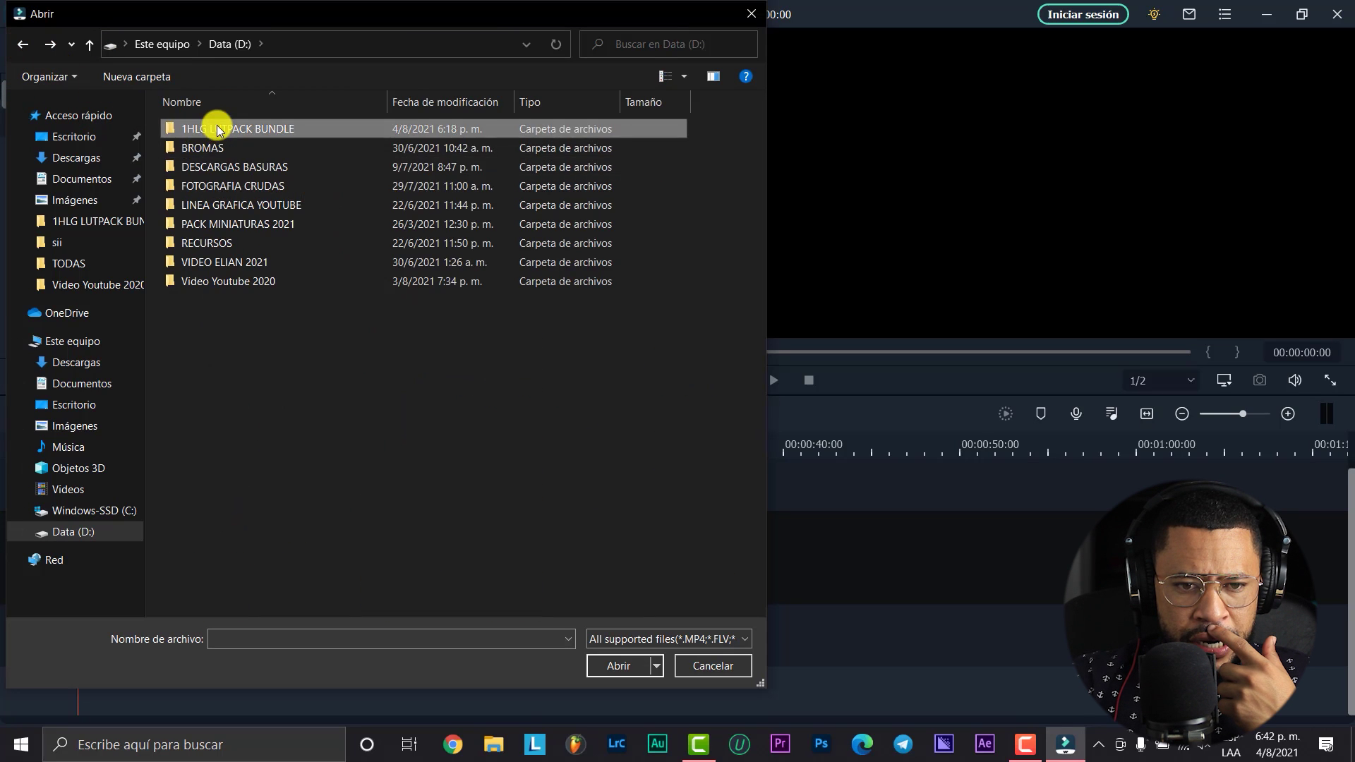
Import the Pexels video ending in 5262566, of a woman in sunglasses, from the 1HLG LUTPACK BUNDLE folder.
double_click(211, 125)
scroll(263, 242, down, 5)
scroll(264, 242, down, 3)
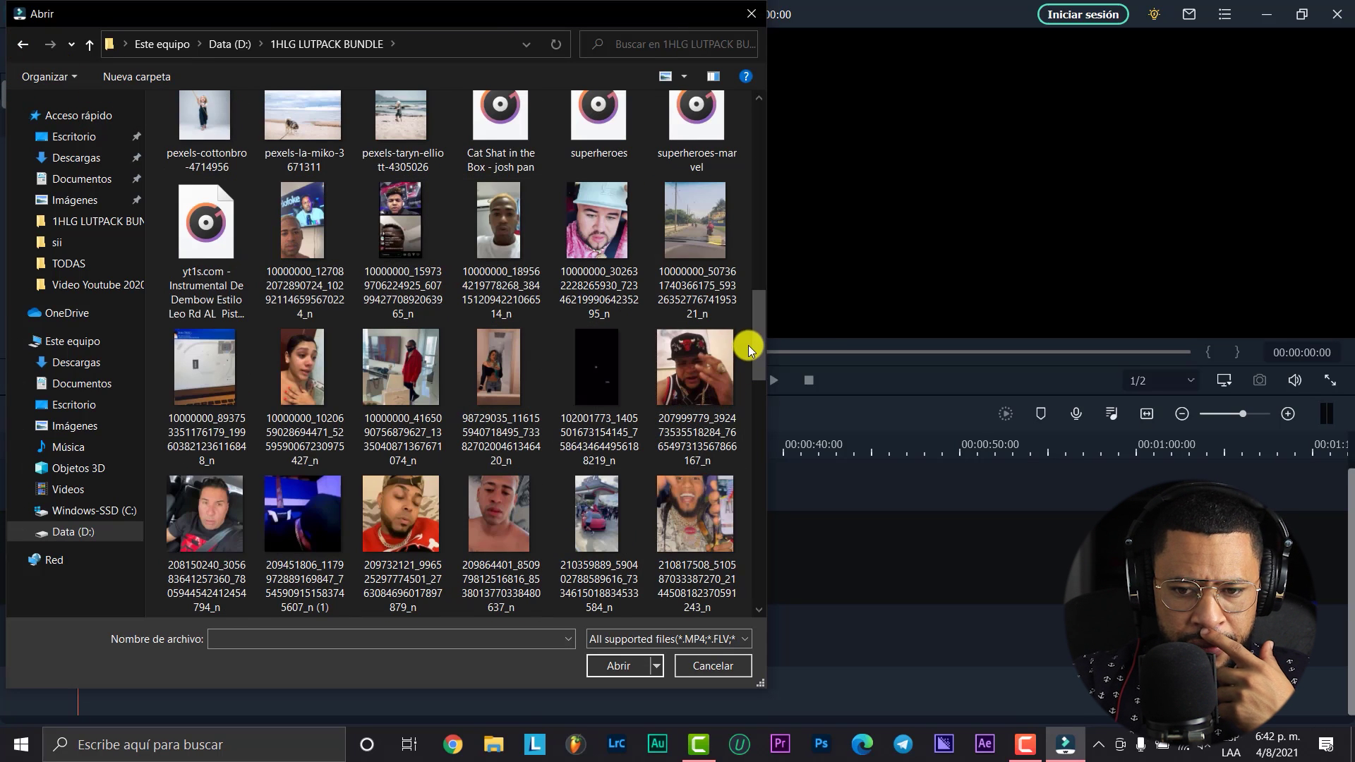
drag(759, 357, 764, 586)
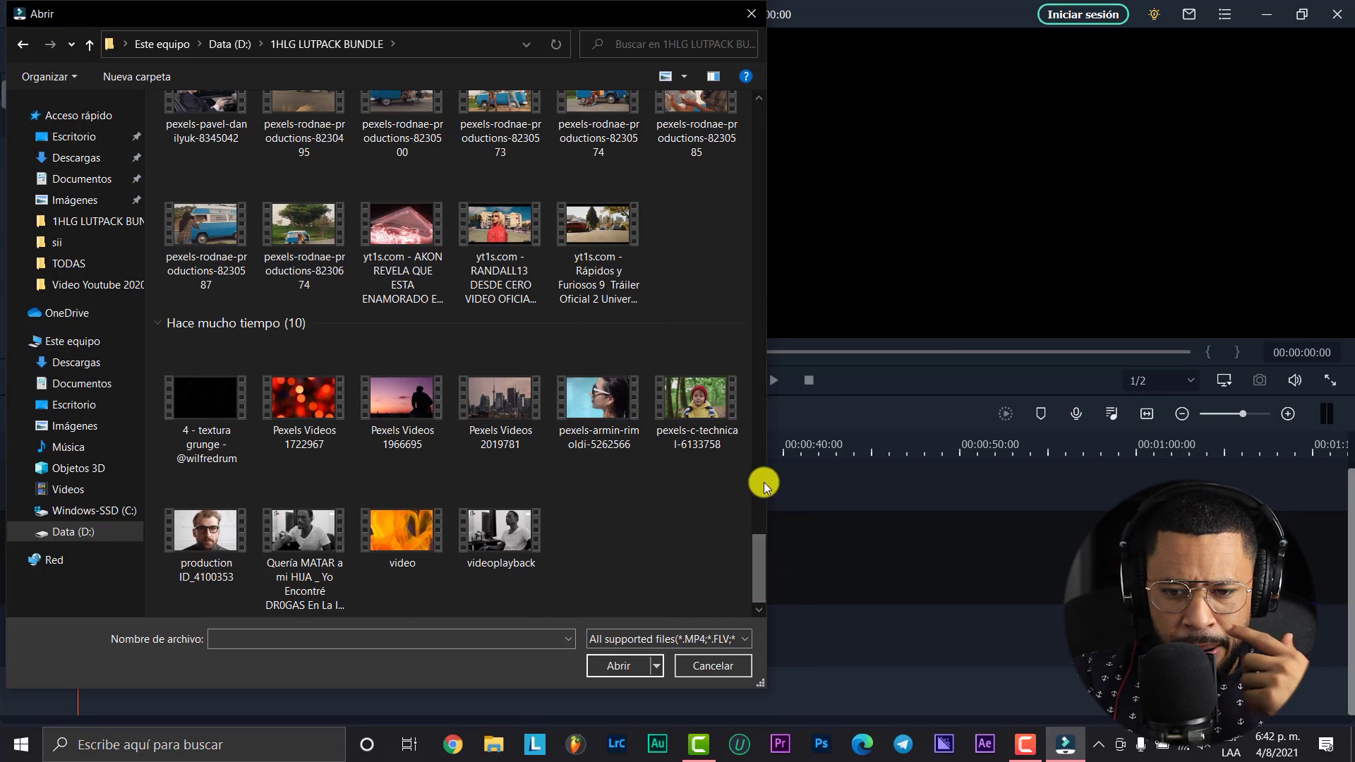
click(598, 401)
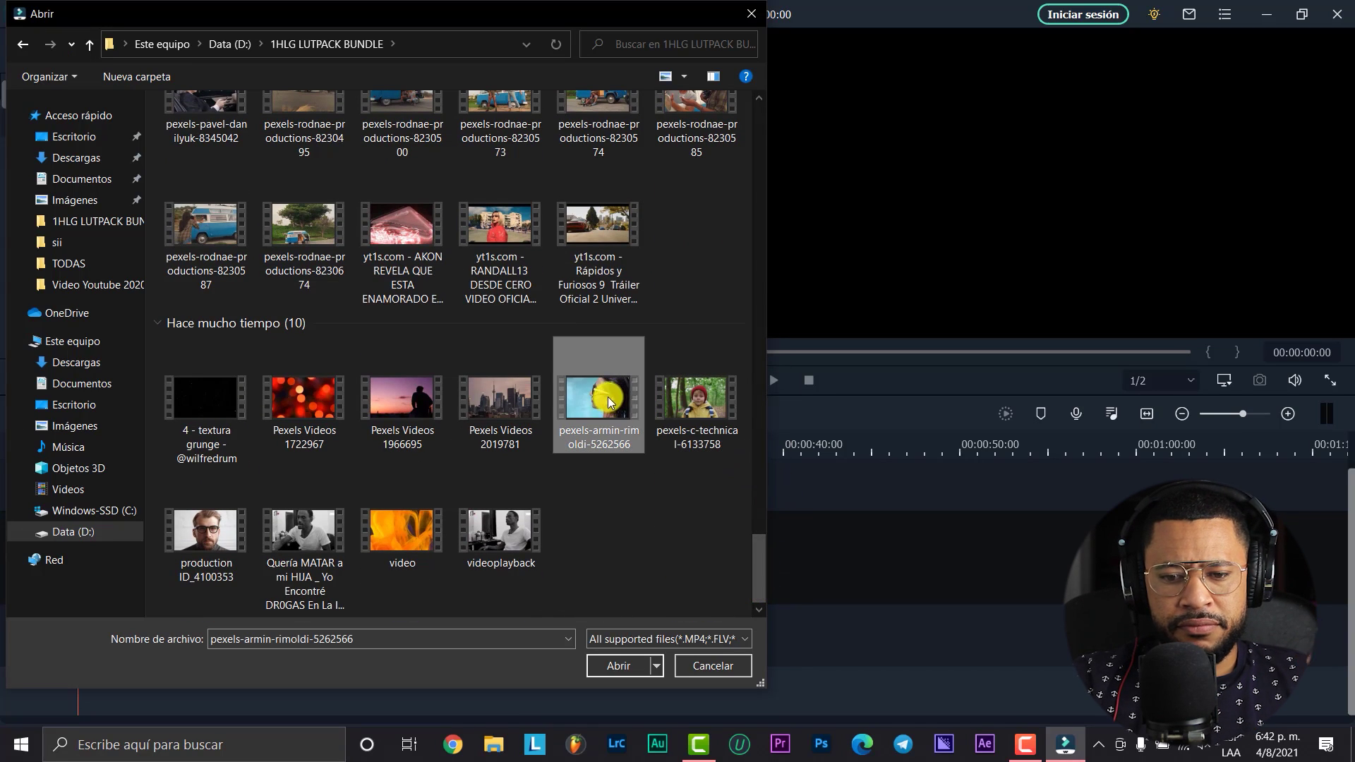
click(635, 666)
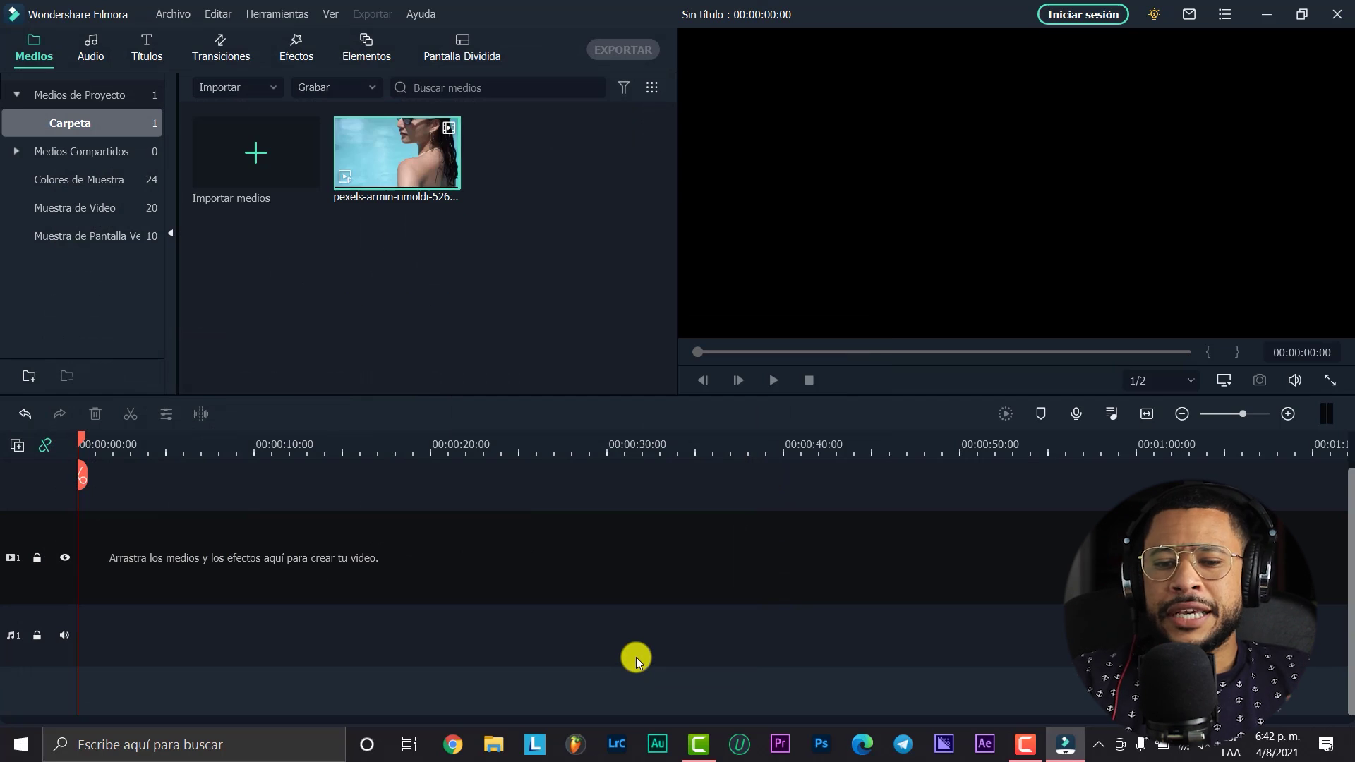
Place the imported clip at the start of video track 1, keep the project at 1920 x 1080 25fps, and briefly preview it.
drag(368, 179, 84, 559)
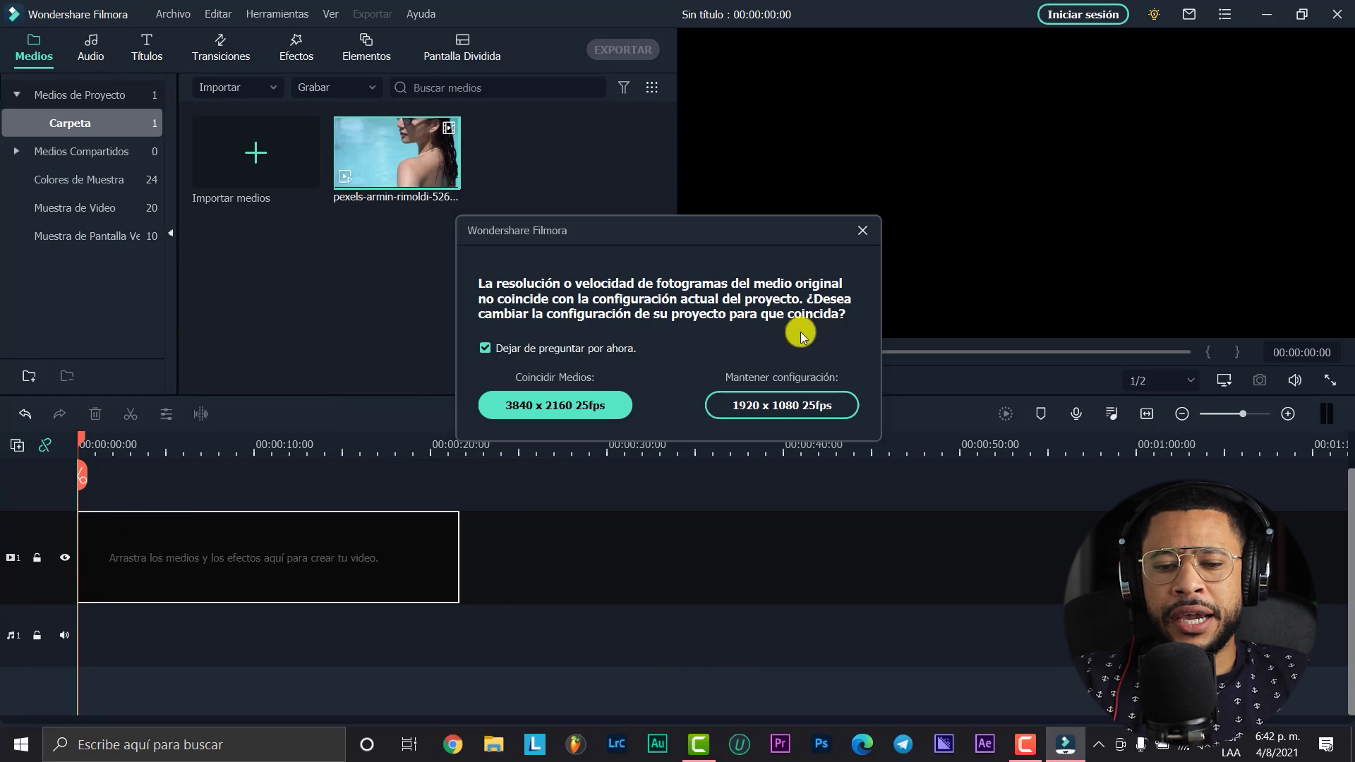
click(739, 404)
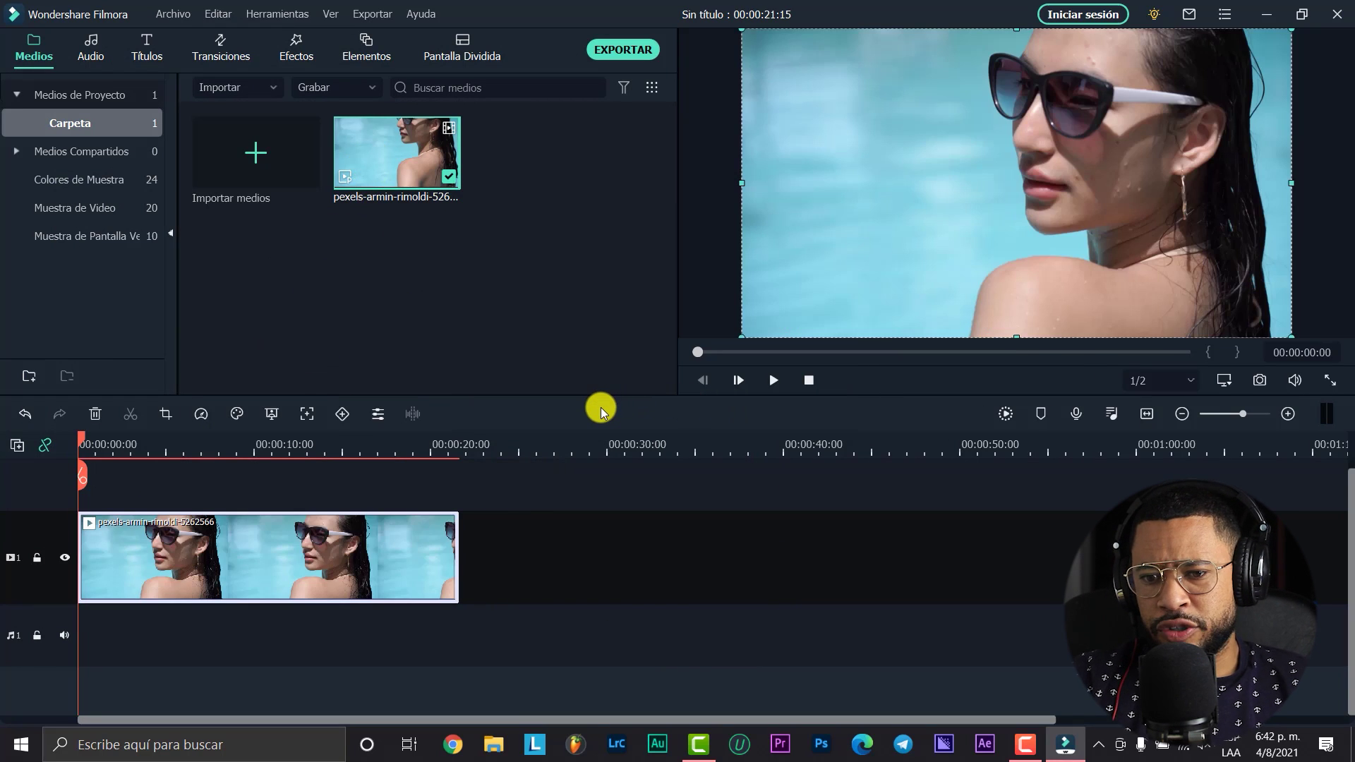
key(space)
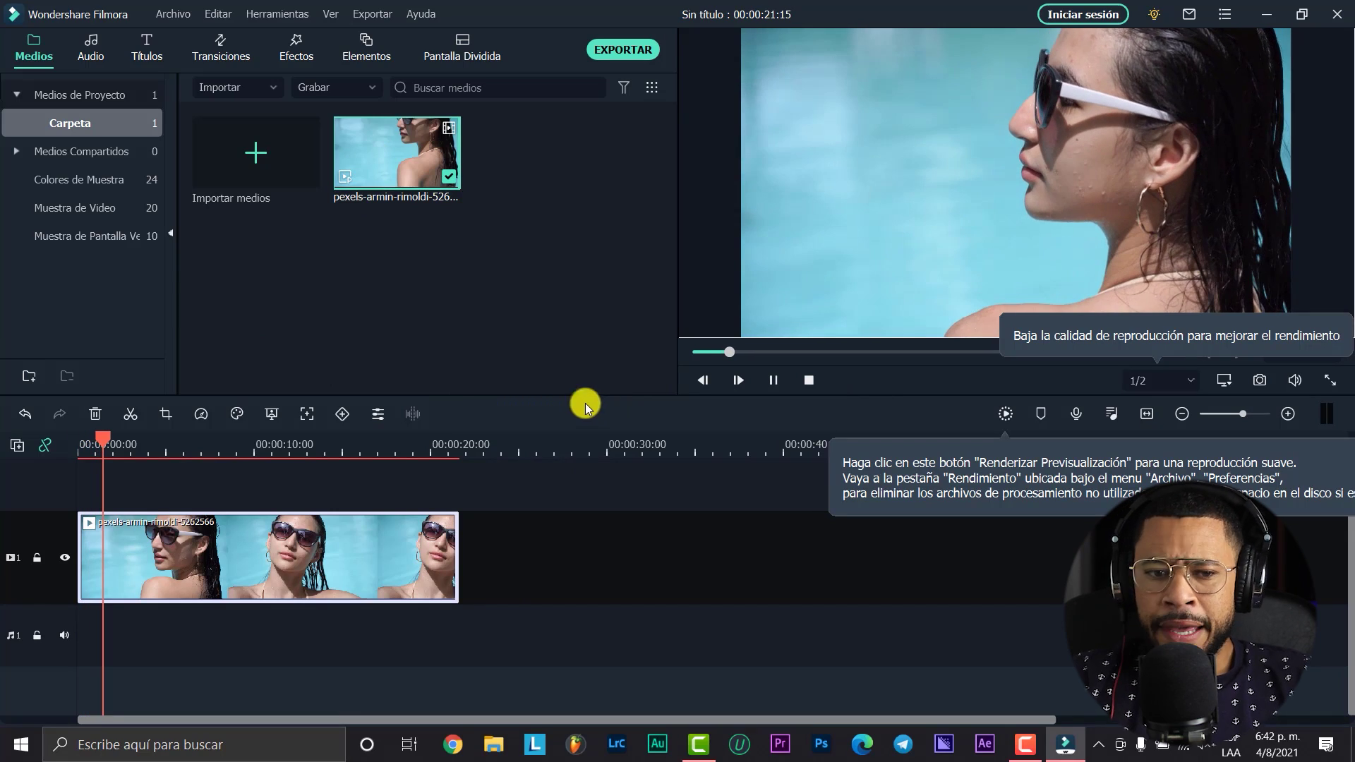
key(space)
Browse the Recomendado effects and show the AI Portrait effects category.
click(283, 68)
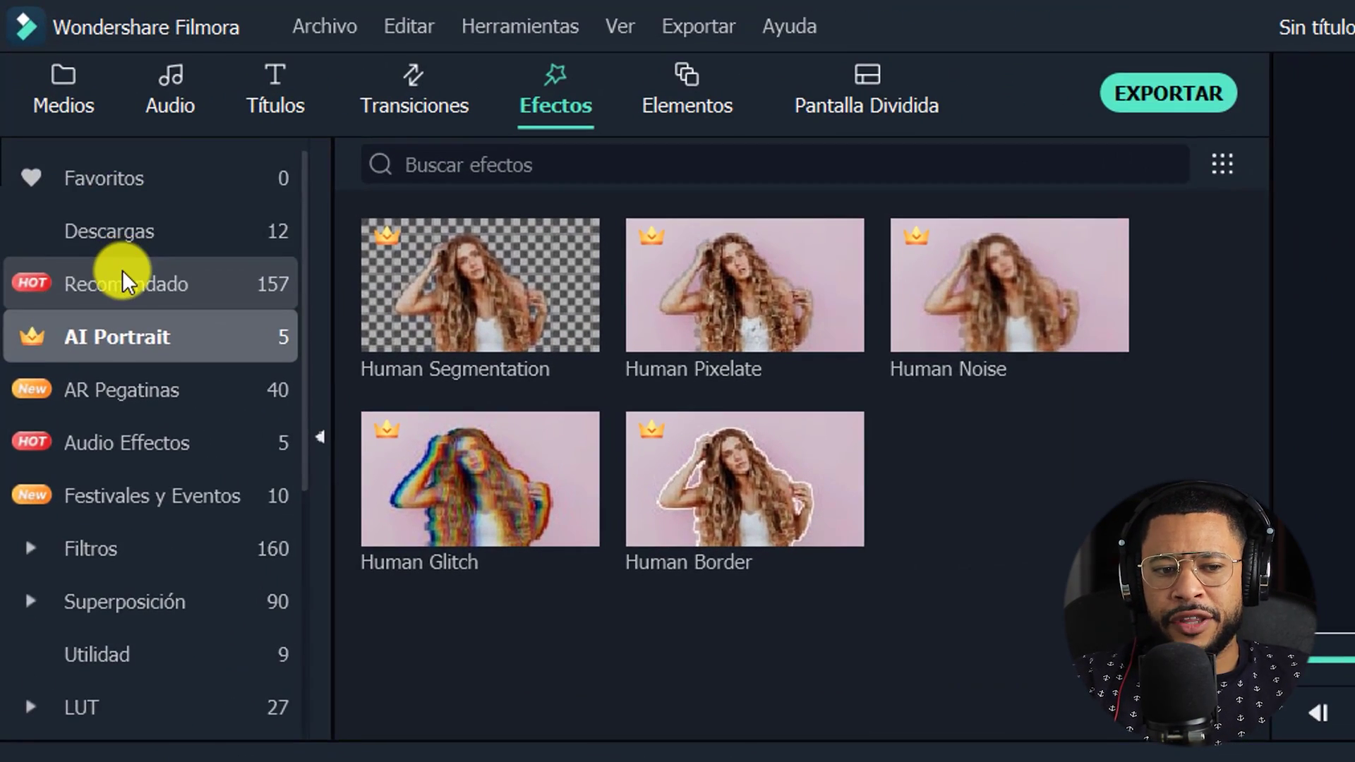
click(93, 209)
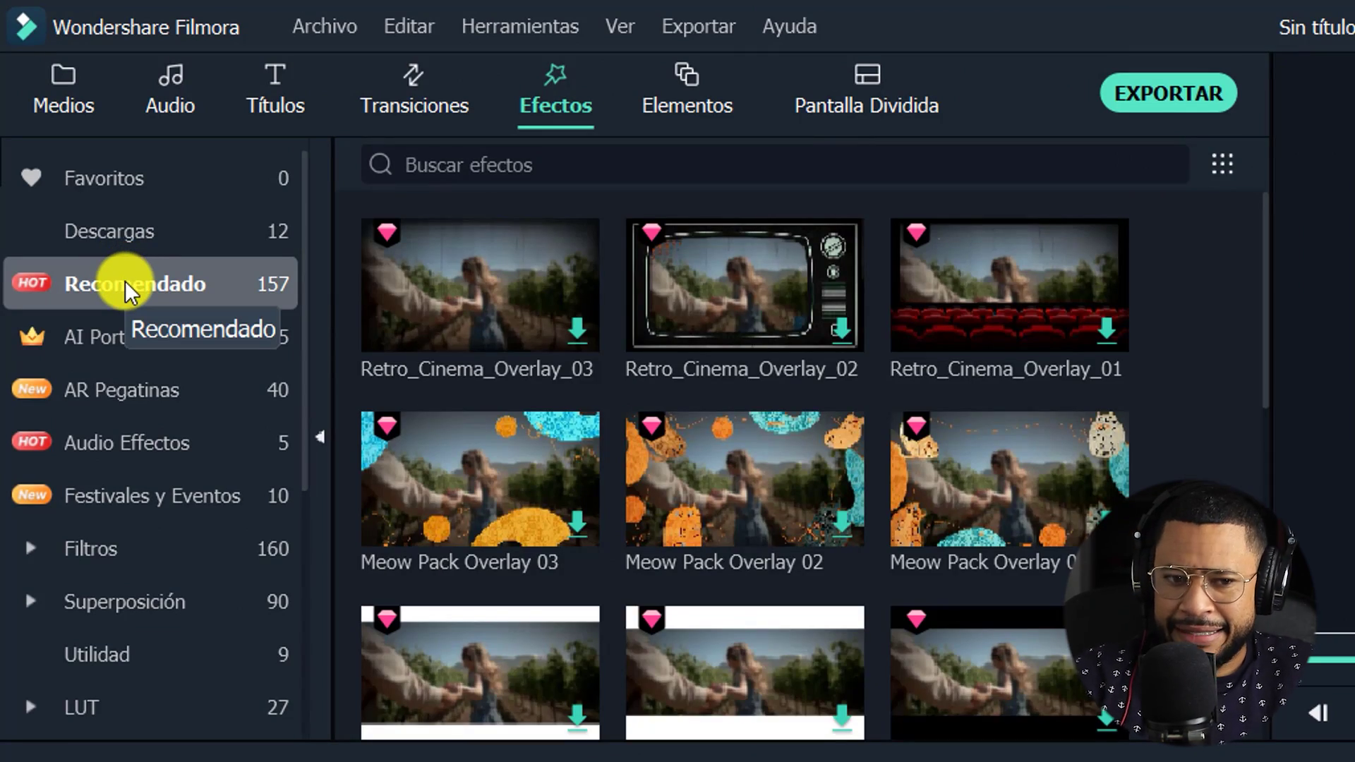
scroll(544, 332, down, 5)
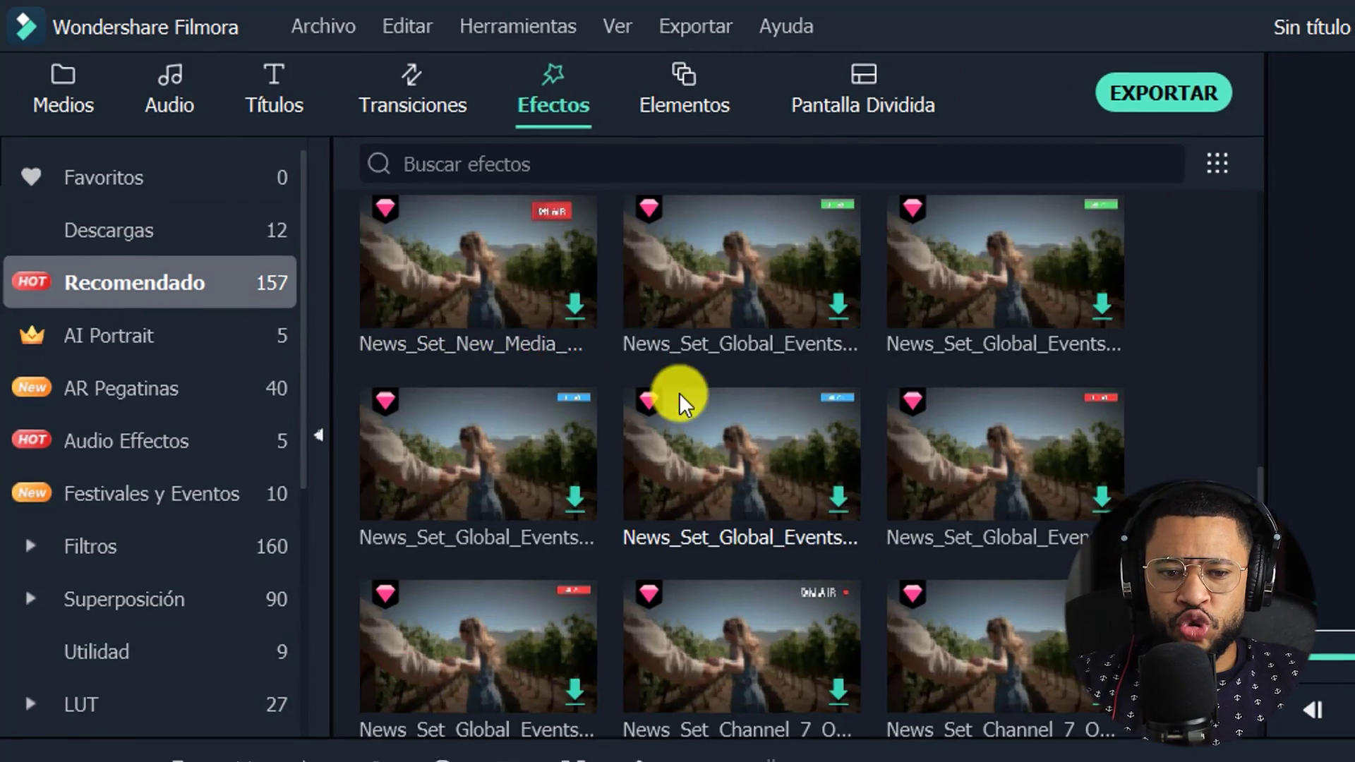
scroll(671, 393, down, 3)
scroll(492, 282, down, 3)
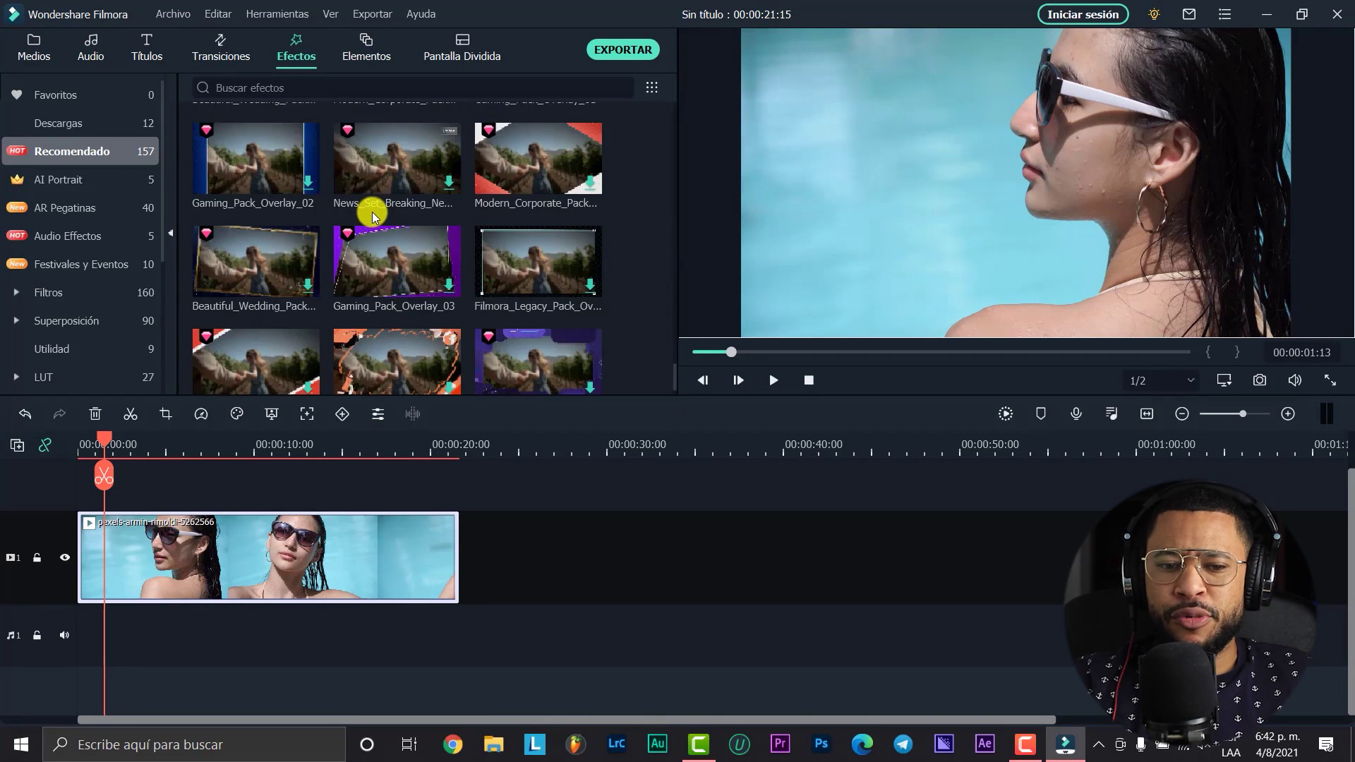
scroll(372, 216, down, 5)
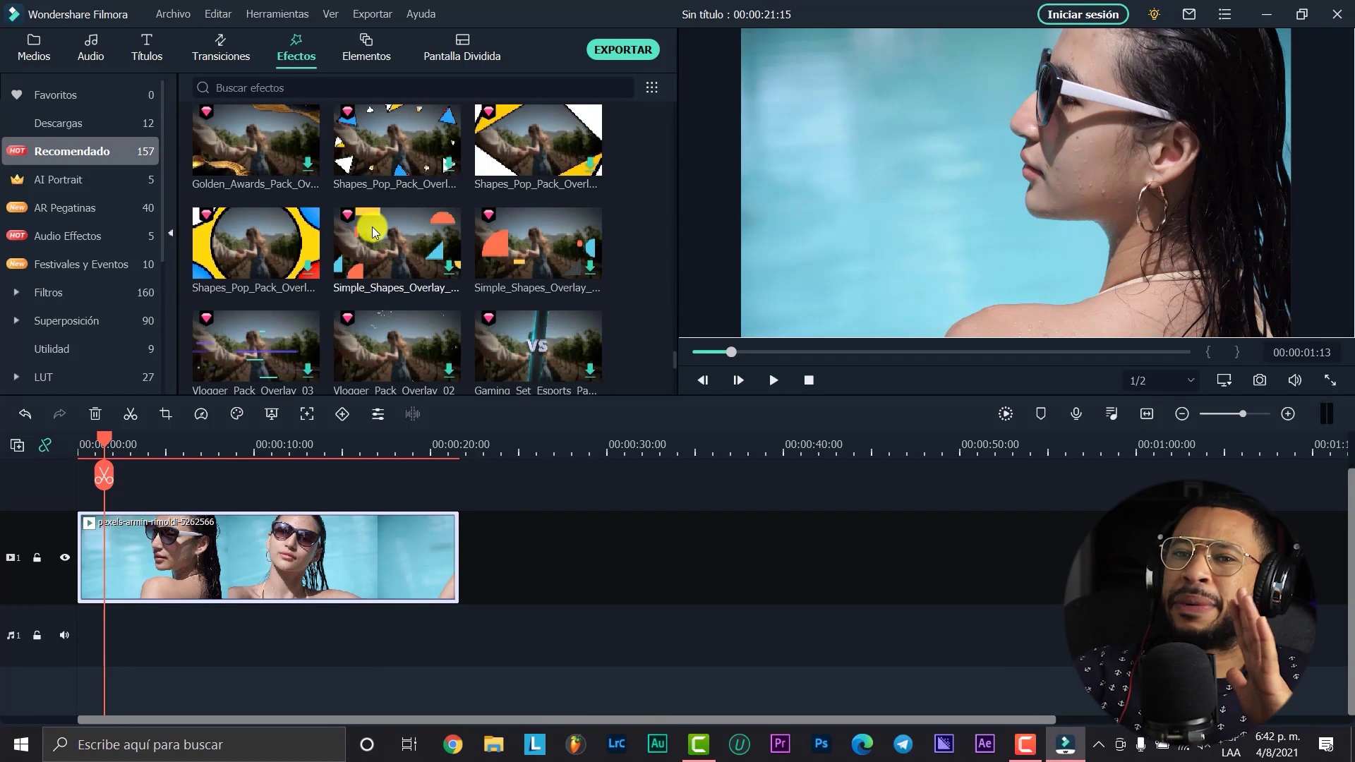
click(91, 185)
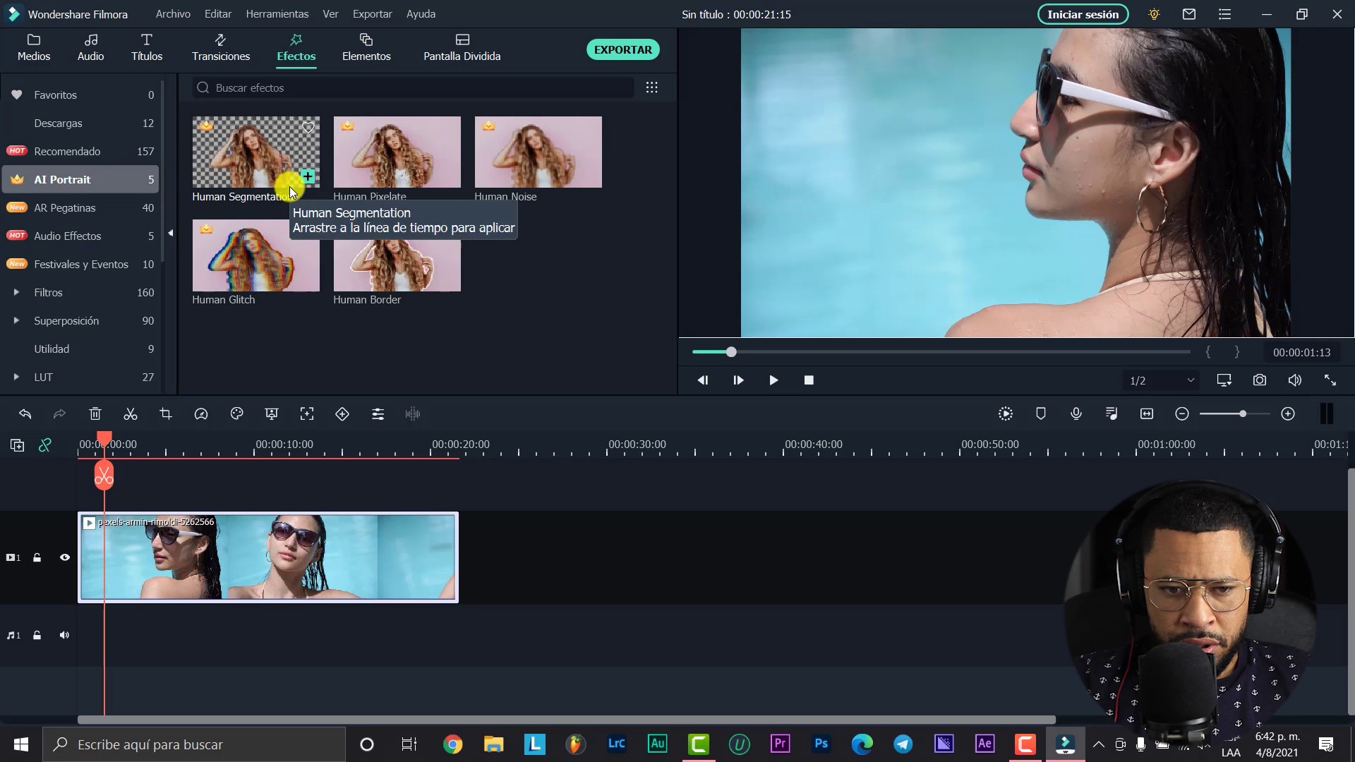
Apply the Human Segmentation effect to the woman's clip in trial mode and check the cut-out near the clip's start.
drag(251, 162, 153, 577)
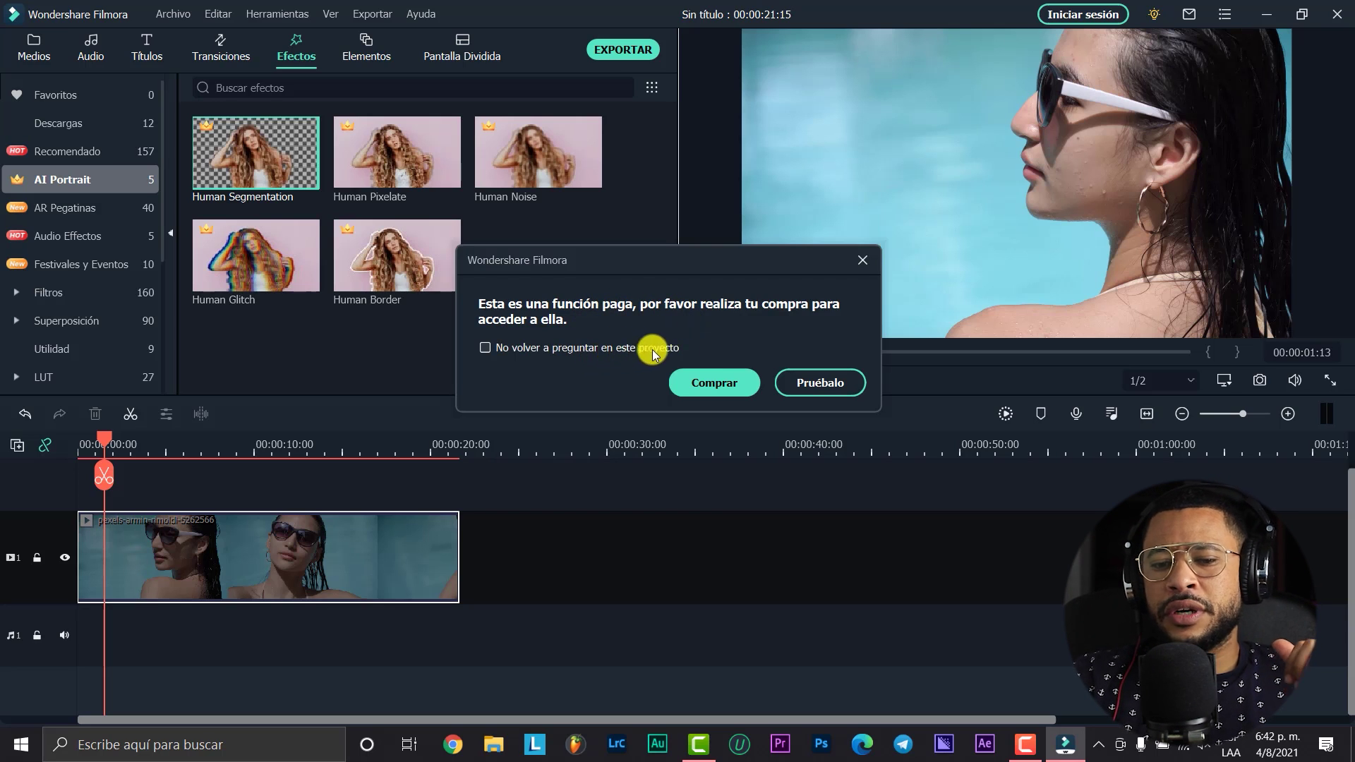
click(815, 384)
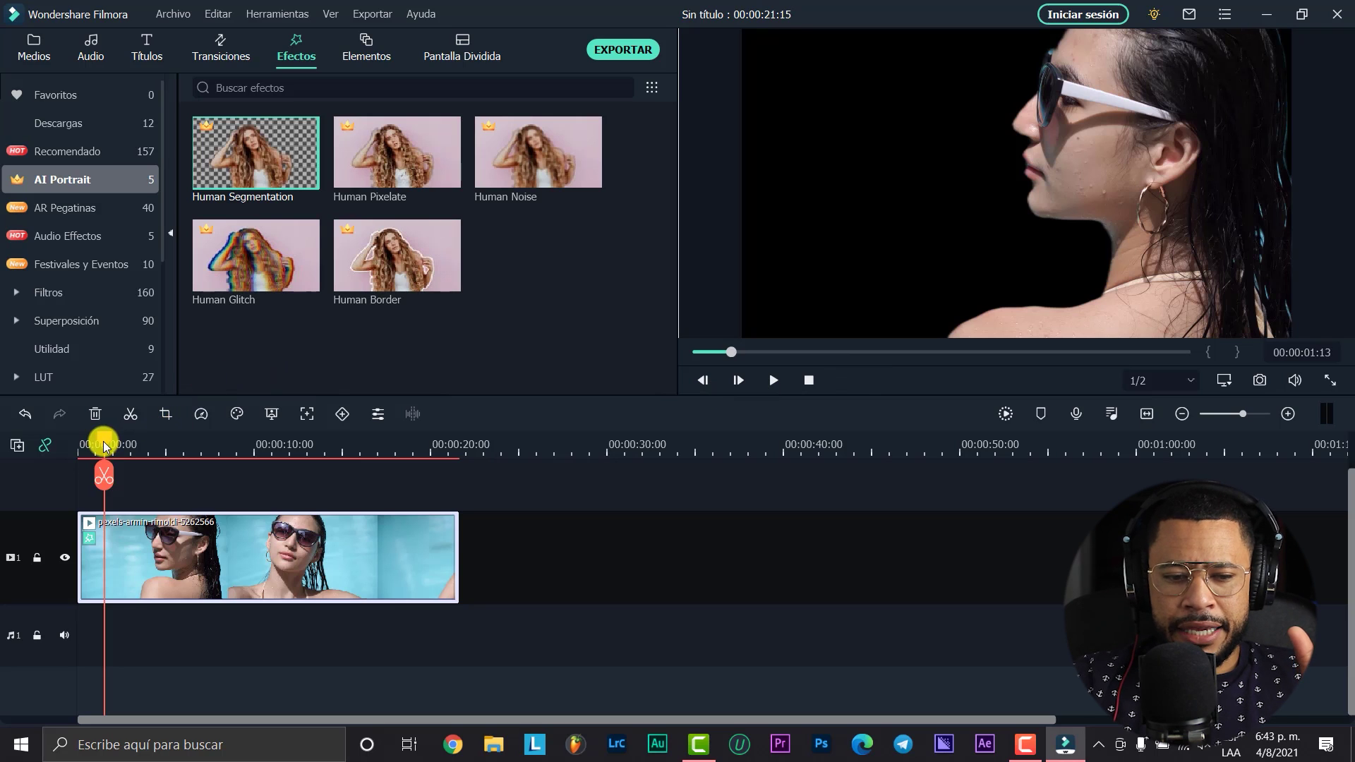
mouse_move(104, 442)
mouse_down()
mouse_move(156, 442)
mouse_move(89, 442)
mouse_up()
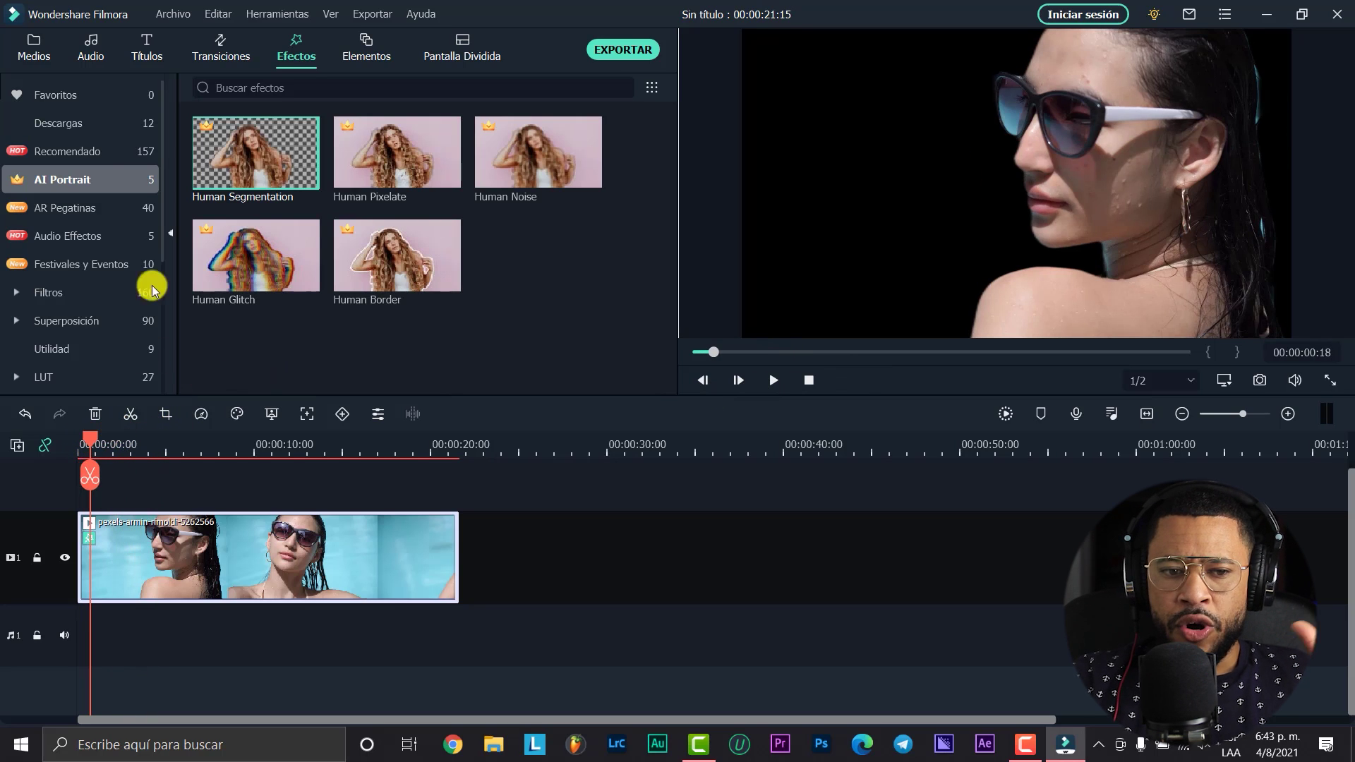
Start another media import and look through the DESCARGAS BASURAS folder on drive D: for a background.
click(40, 44)
click(289, 173)
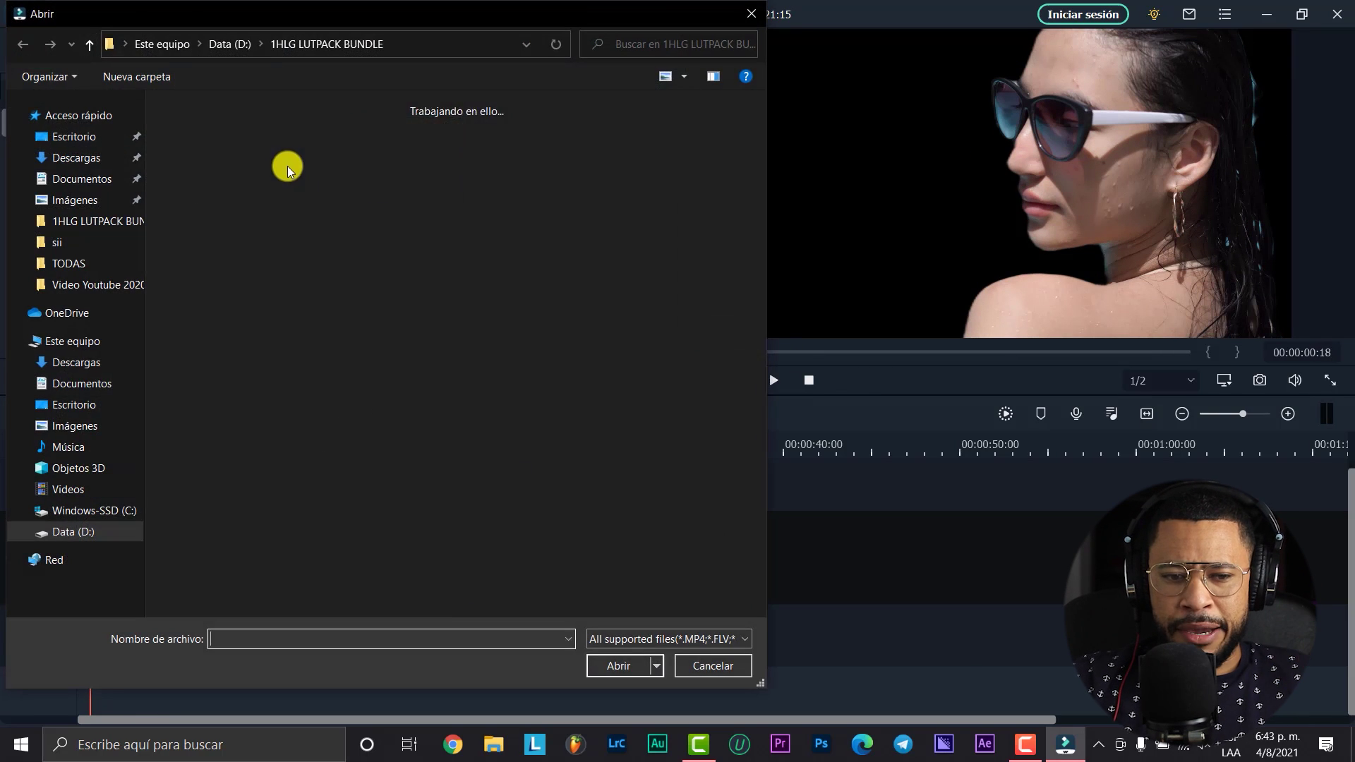
scroll(403, 346, down, 5)
click(71, 531)
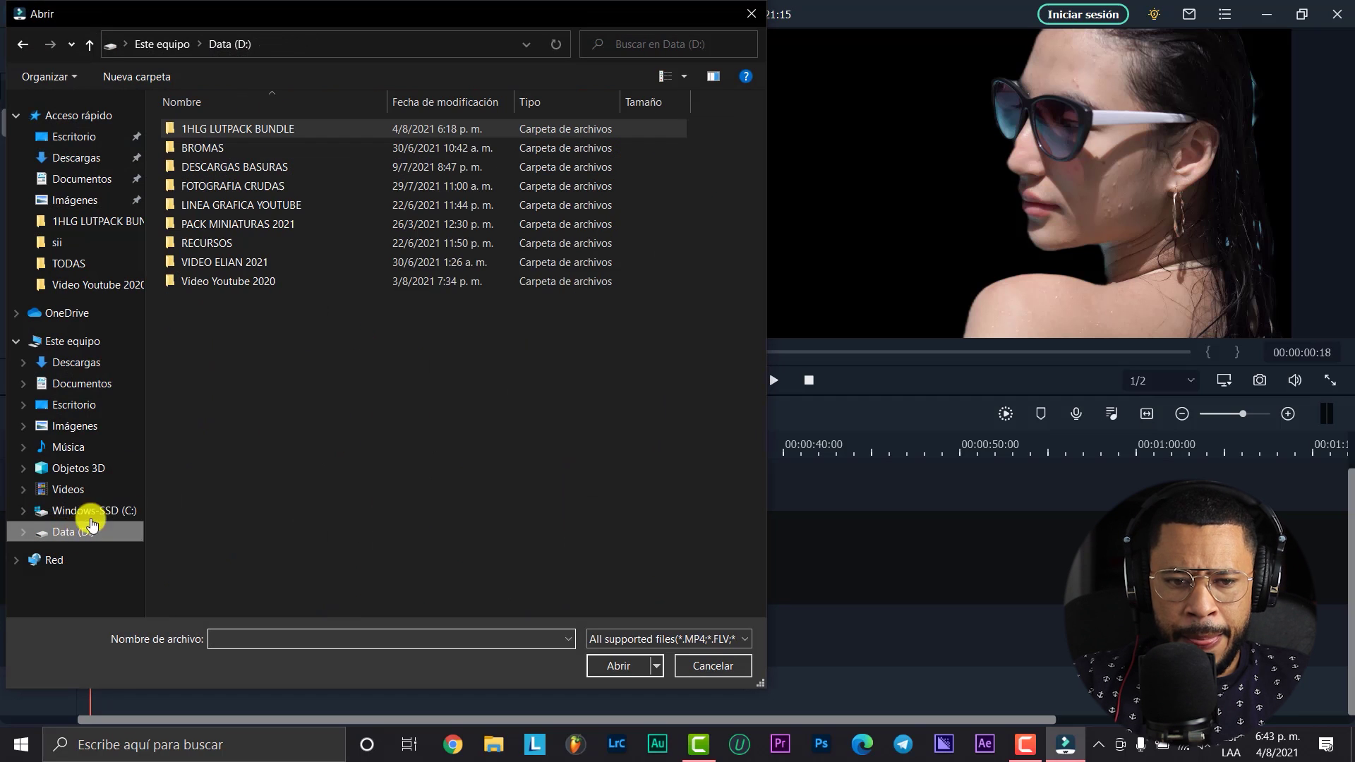
double_click(245, 167)
scroll(333, 258, down, 10)
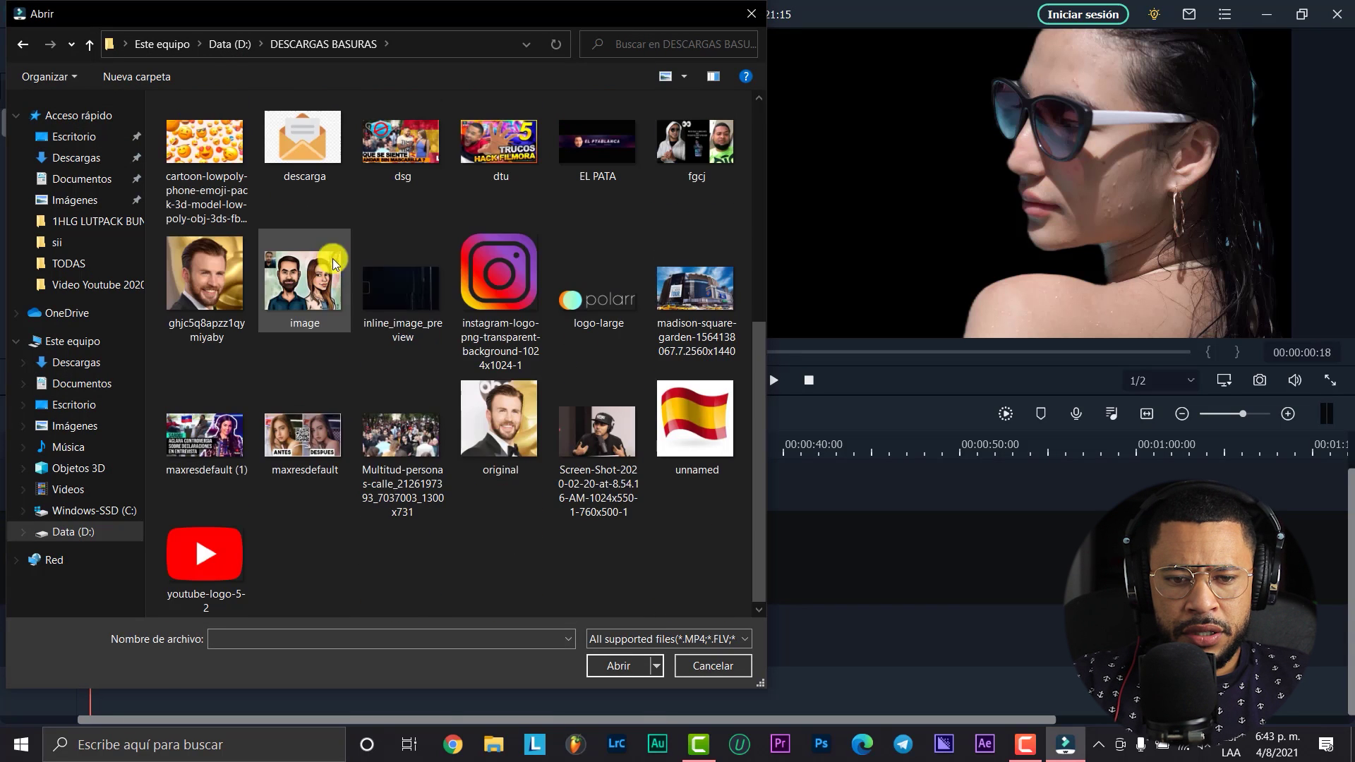
scroll(417, 307, up, 10)
click(24, 45)
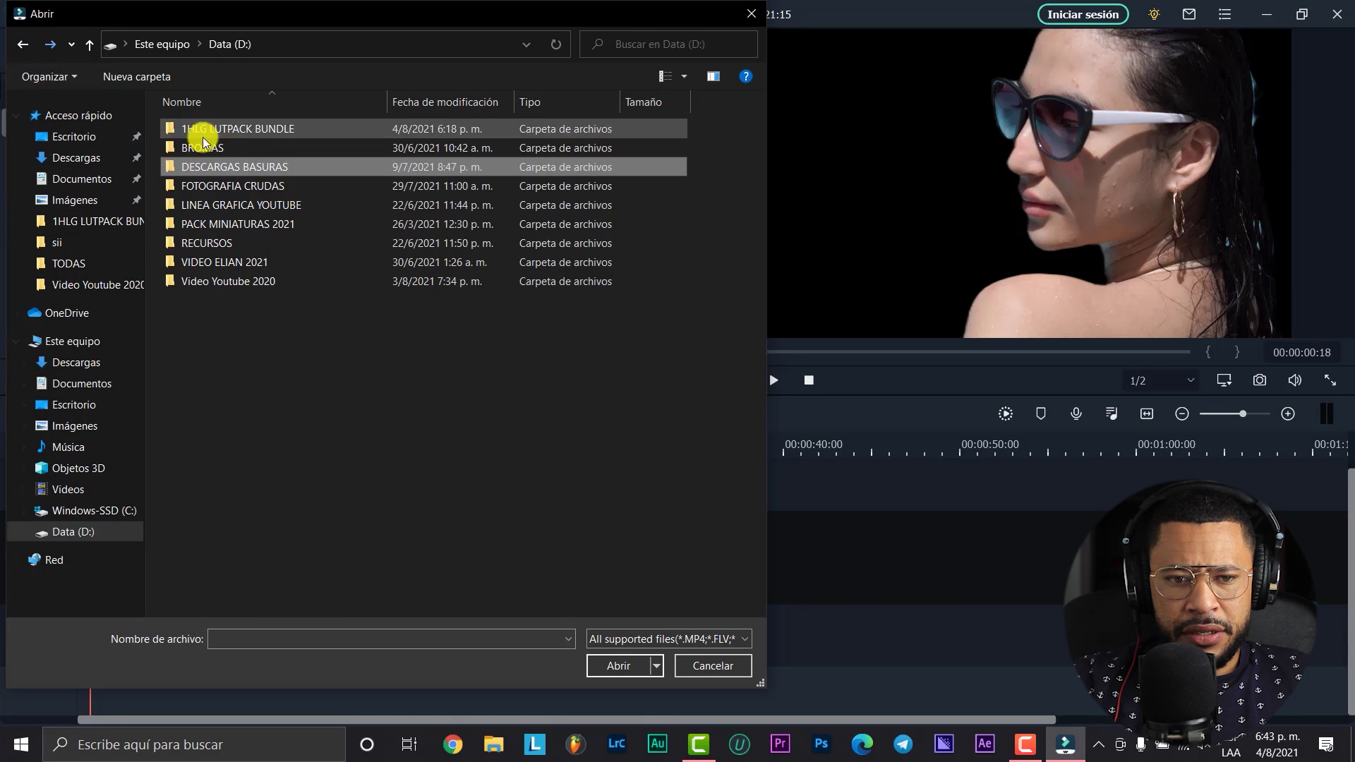
Import the orange clip named "video" from the 1HLG LUTPACK BUNDLE folder.
click(235, 126)
double_click(236, 125)
scroll(348, 387, down, 10)
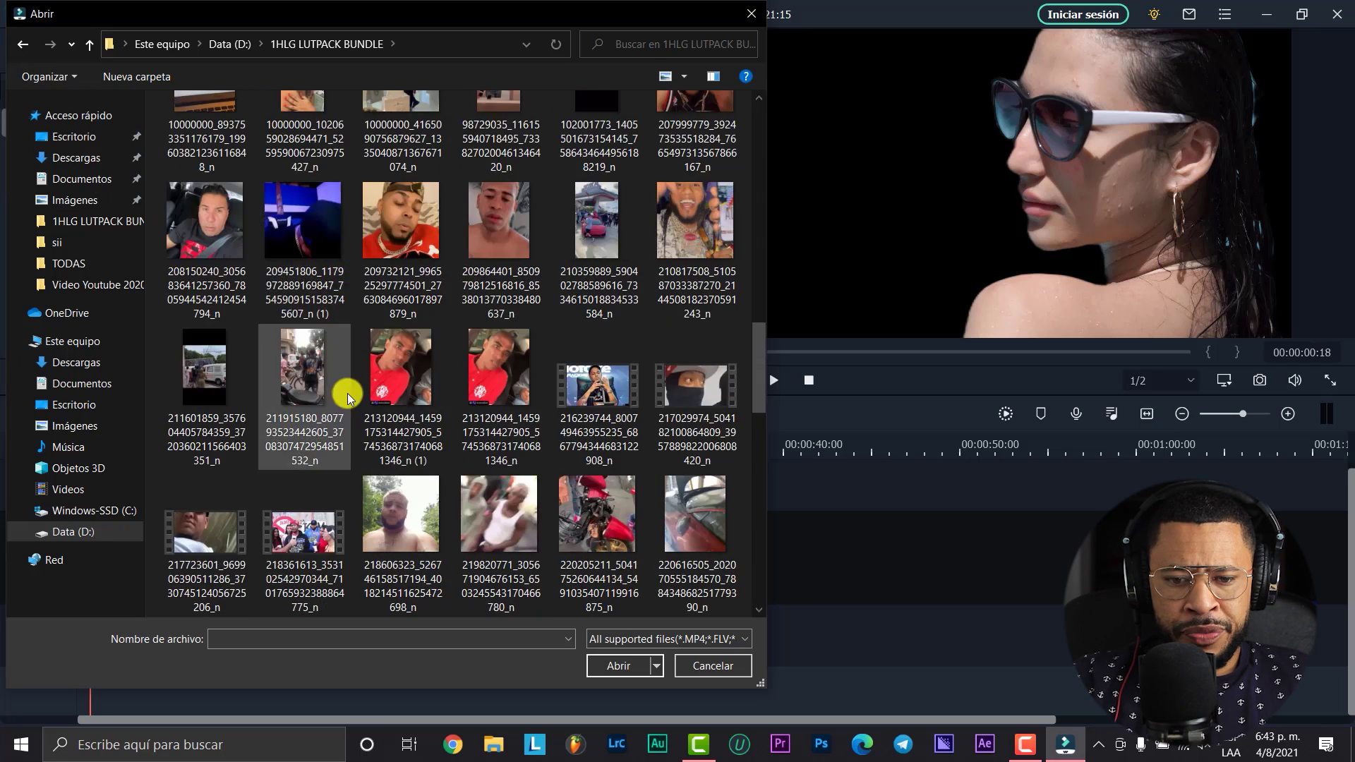
click(401, 530)
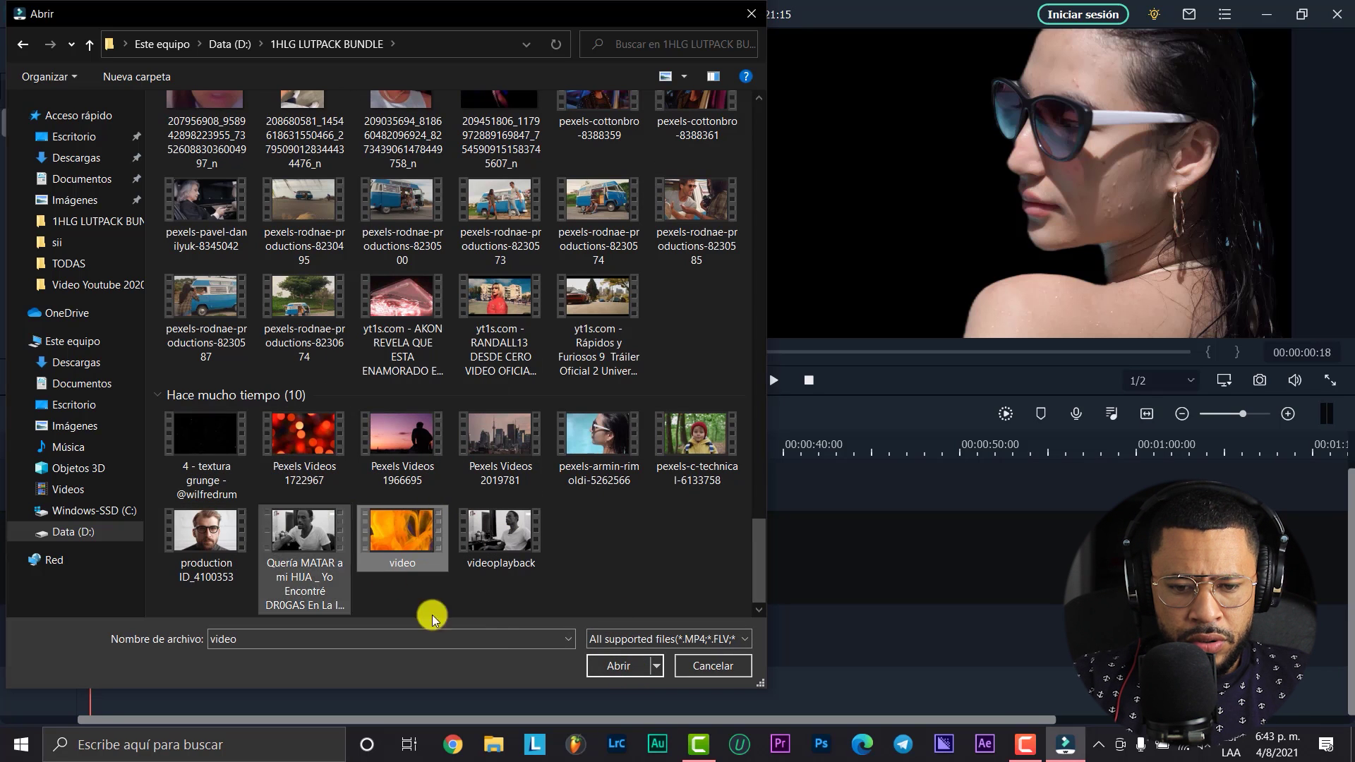
click(605, 662)
Arrange the orange clip at the start of video track 1 beneath the woman's clip on track 2, and preview the composite.
drag(282, 455, 567, 585)
drag(538, 152, 115, 480)
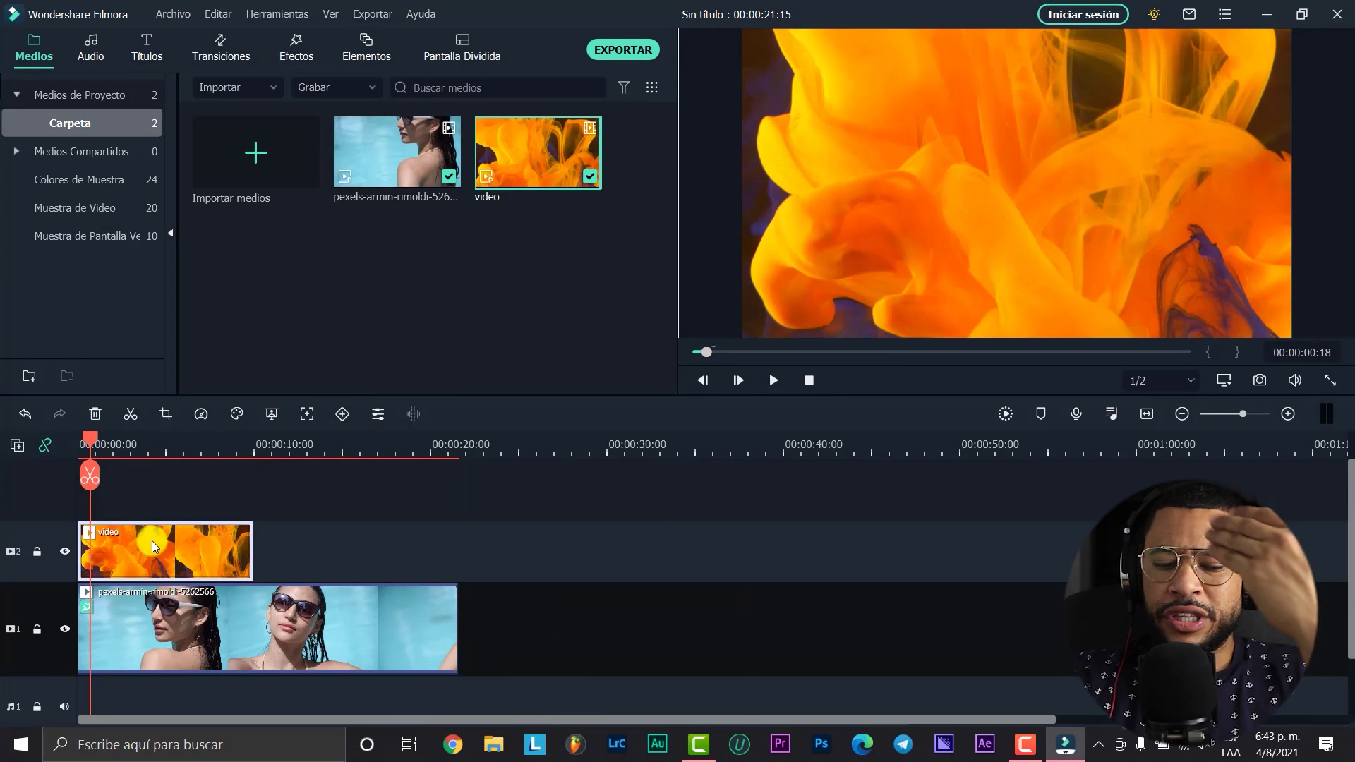
drag(151, 541, 230, 515)
drag(492, 655, 48, 592)
key(space)
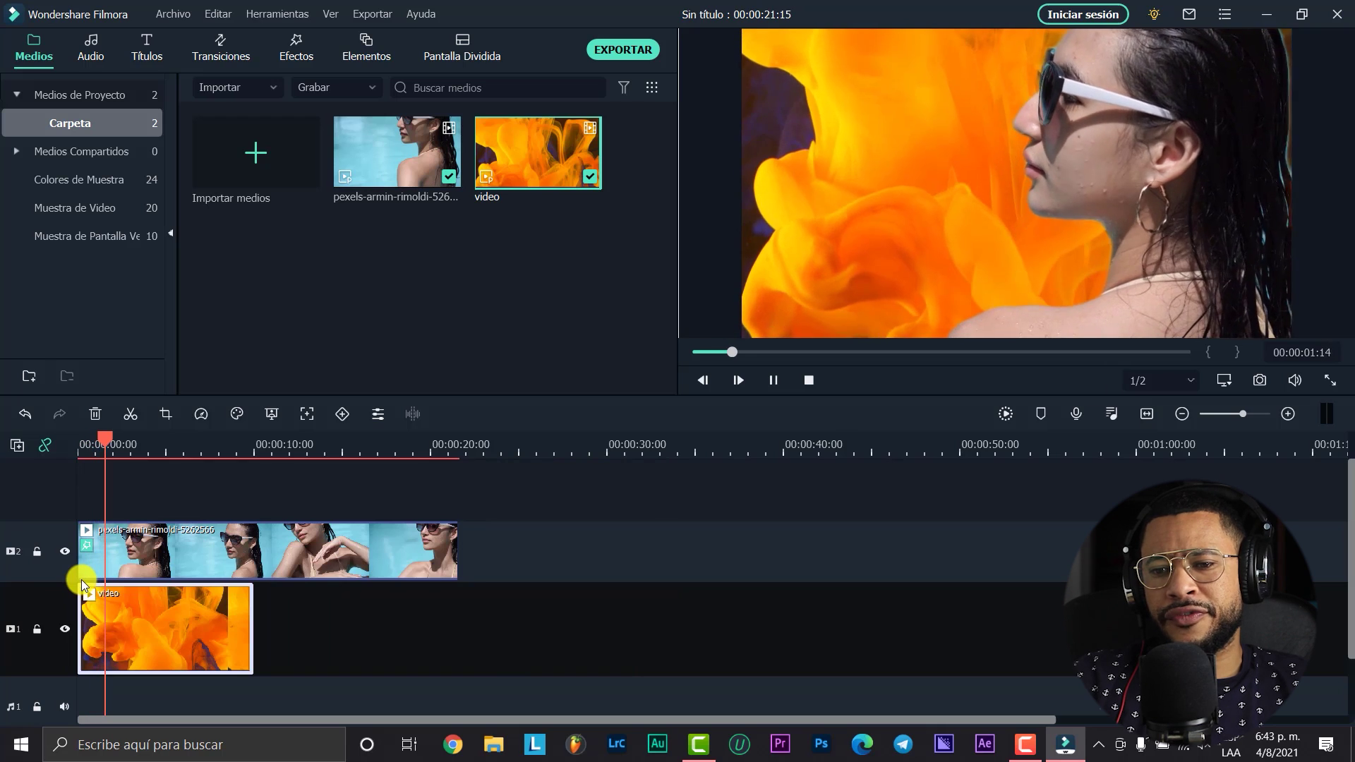
key(space)
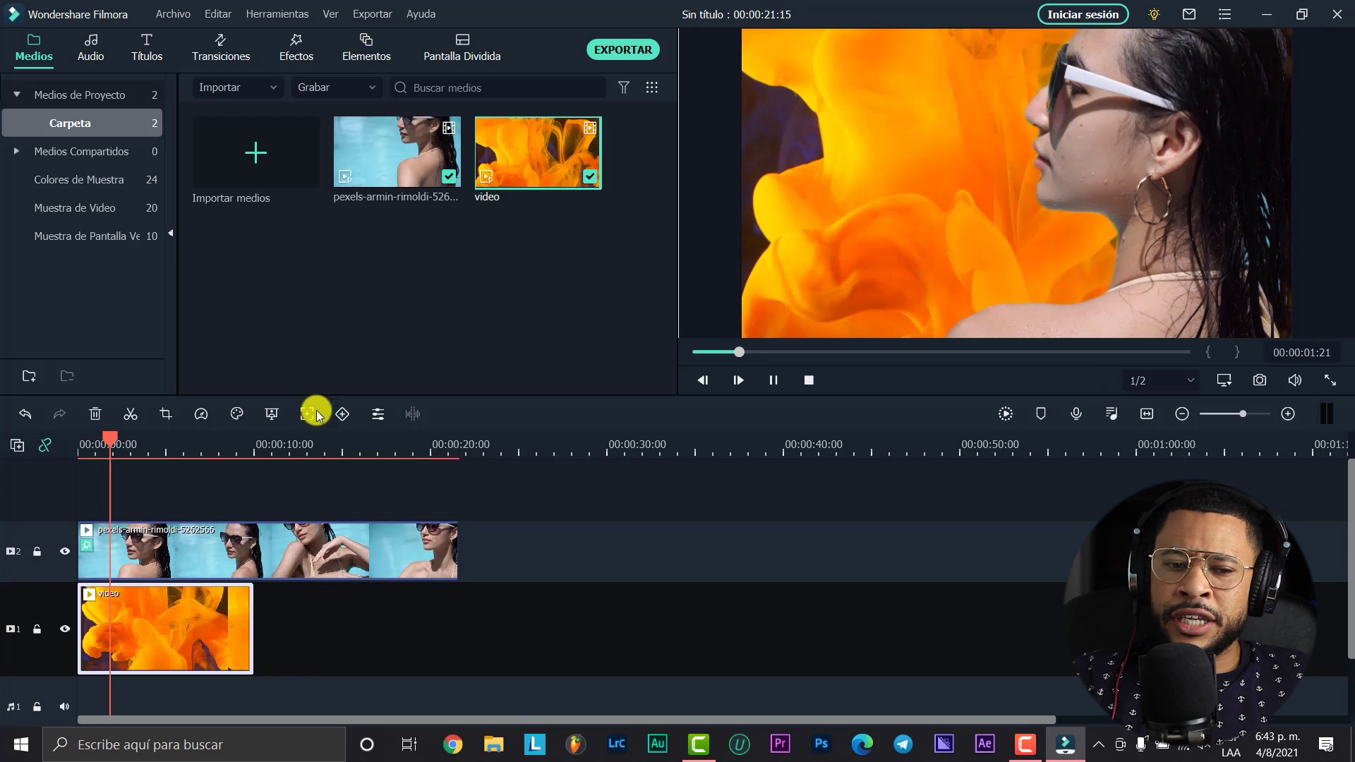
Set the woman's clip's Human Segmentation edge thickness to 0.38 and edge softness to 3.04, and preview the result.
click(295, 544)
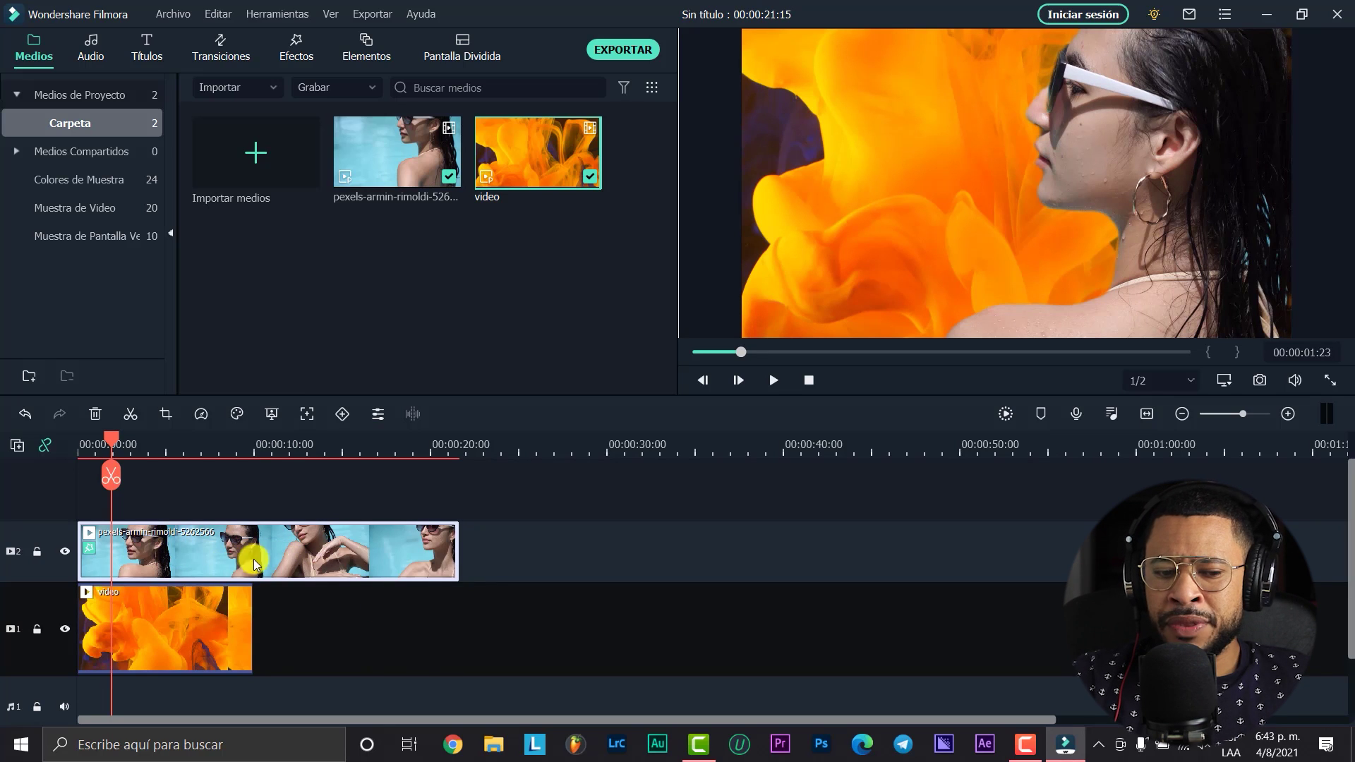
double_click(243, 526)
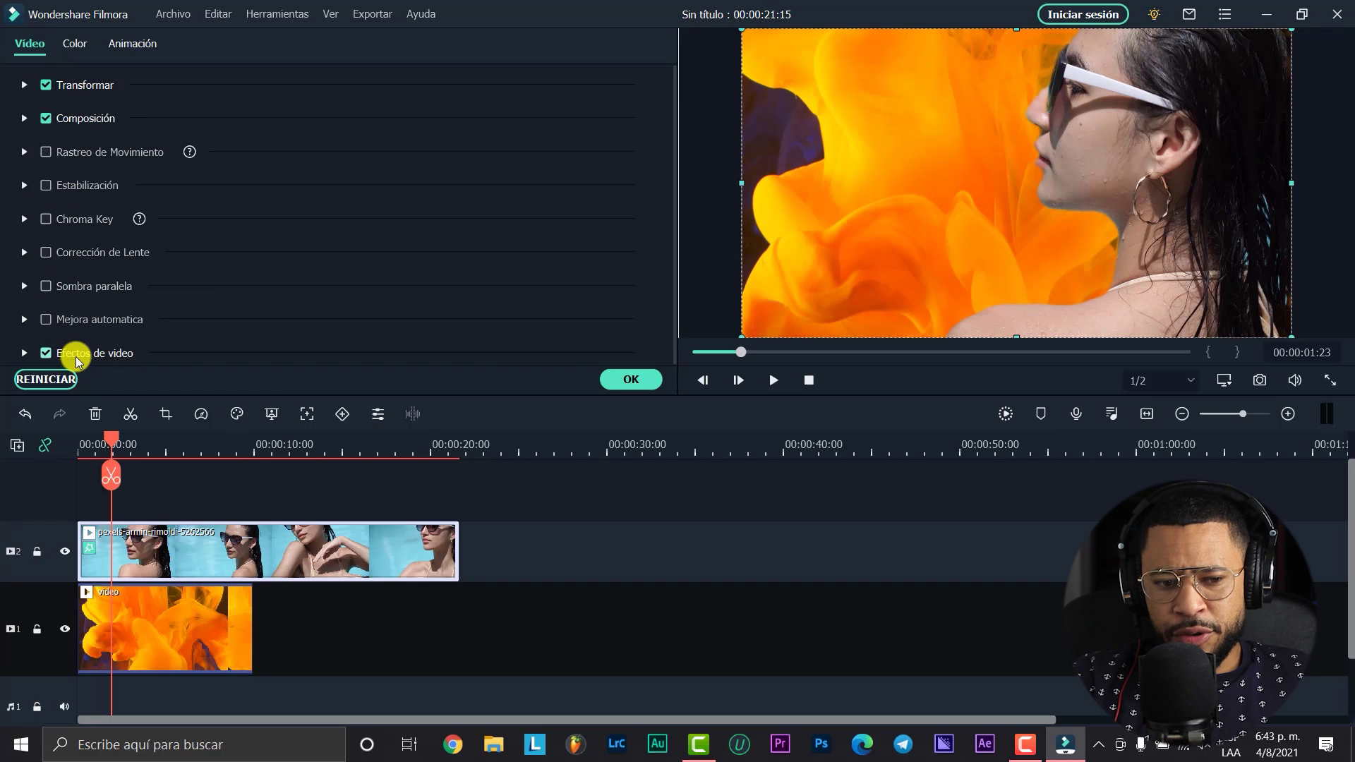
click(23, 355)
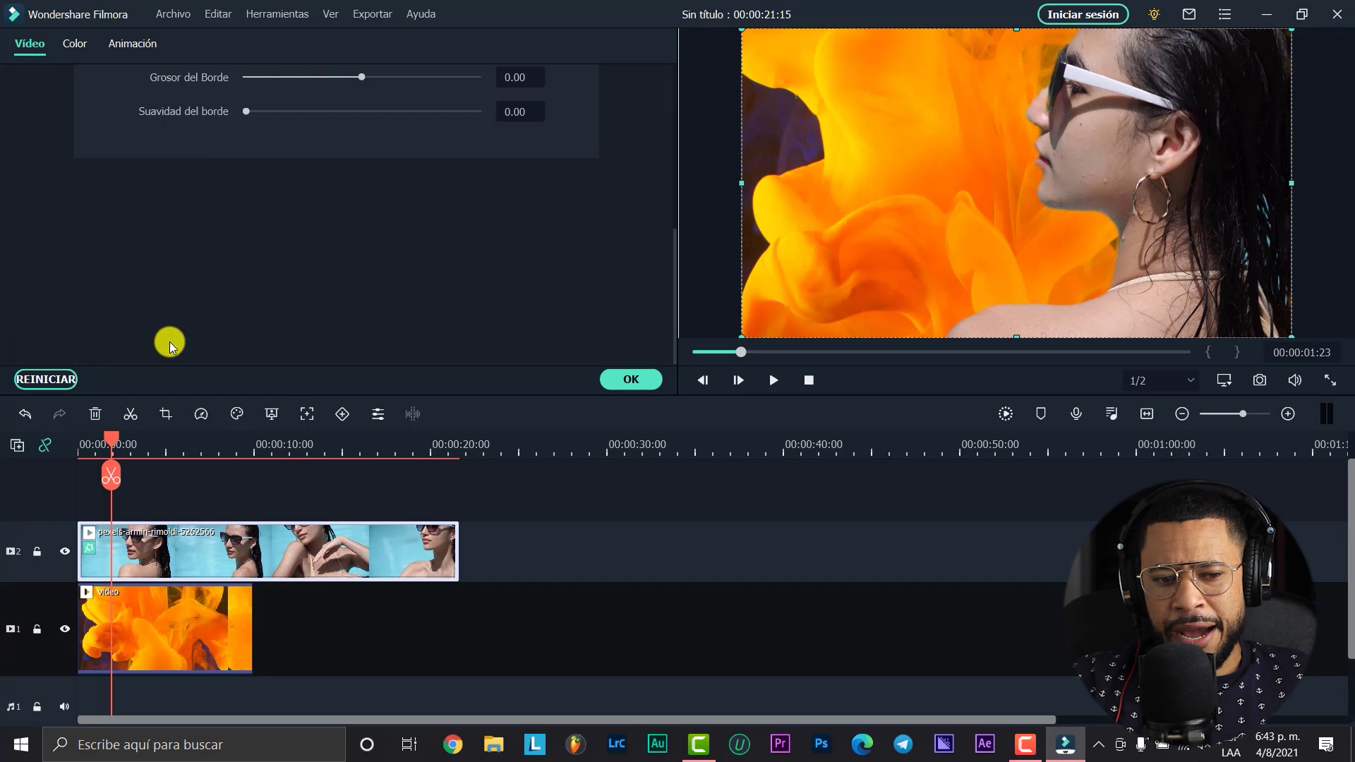
scroll(231, 249, up, 2)
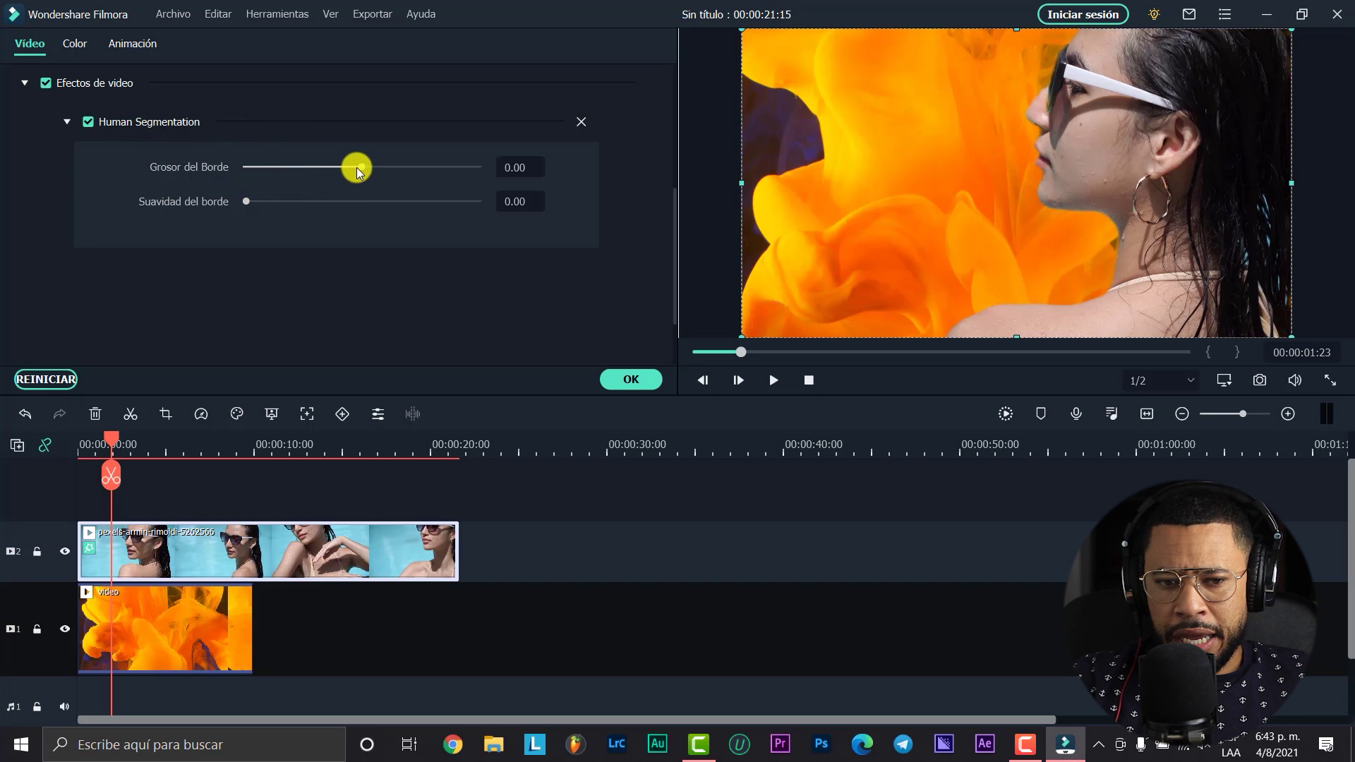
mouse_move(357, 167)
mouse_down()
mouse_move(336, 163)
mouse_move(608, 154)
mouse_move(359, 164)
mouse_up()
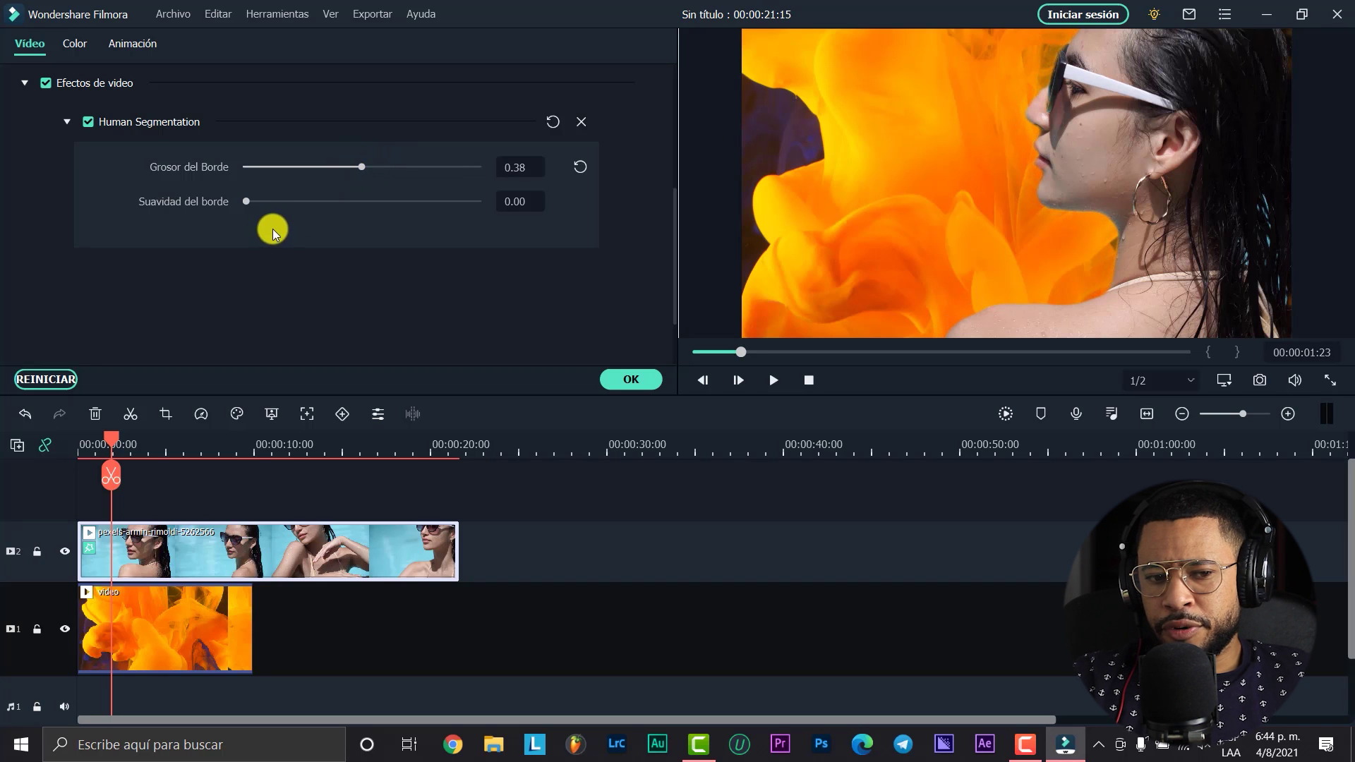
drag(244, 199, 470, 196)
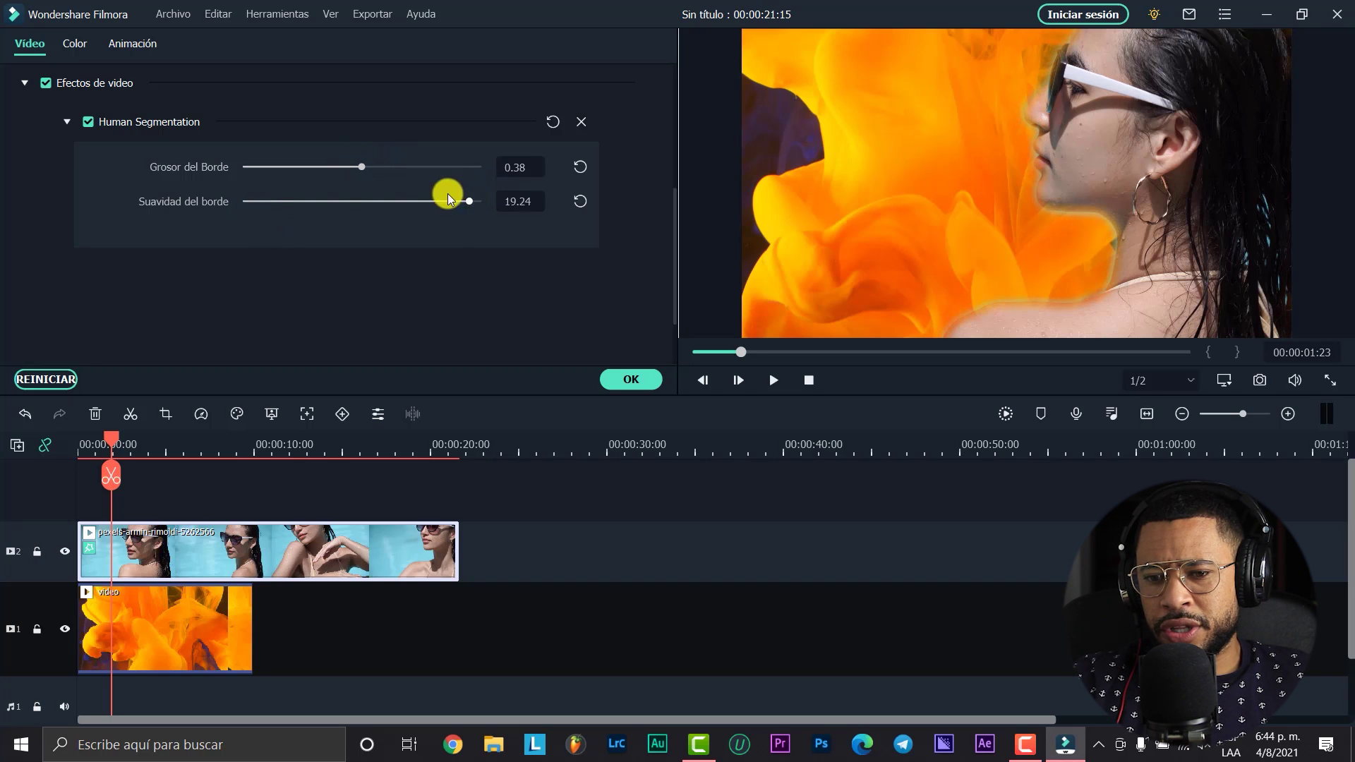
drag(295, 204, 280, 205)
click(632, 379)
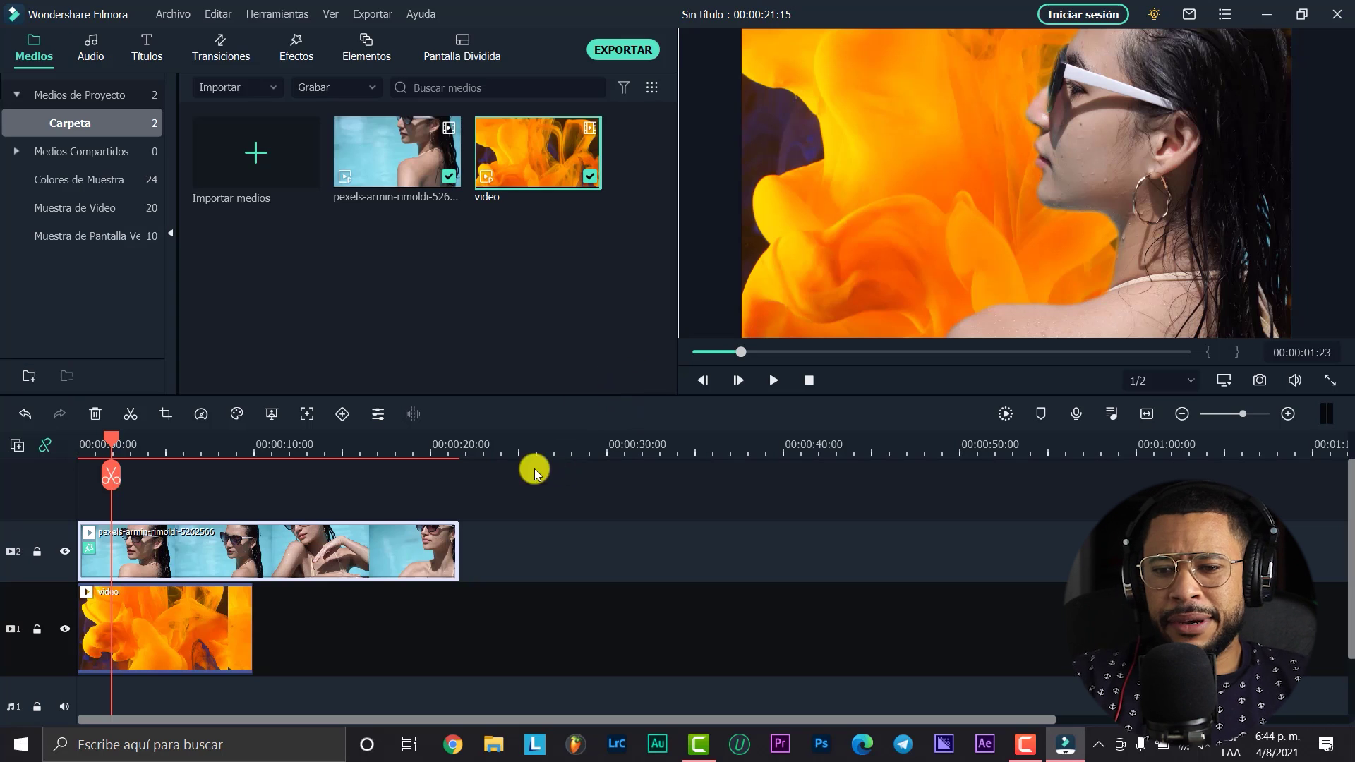
key(space)
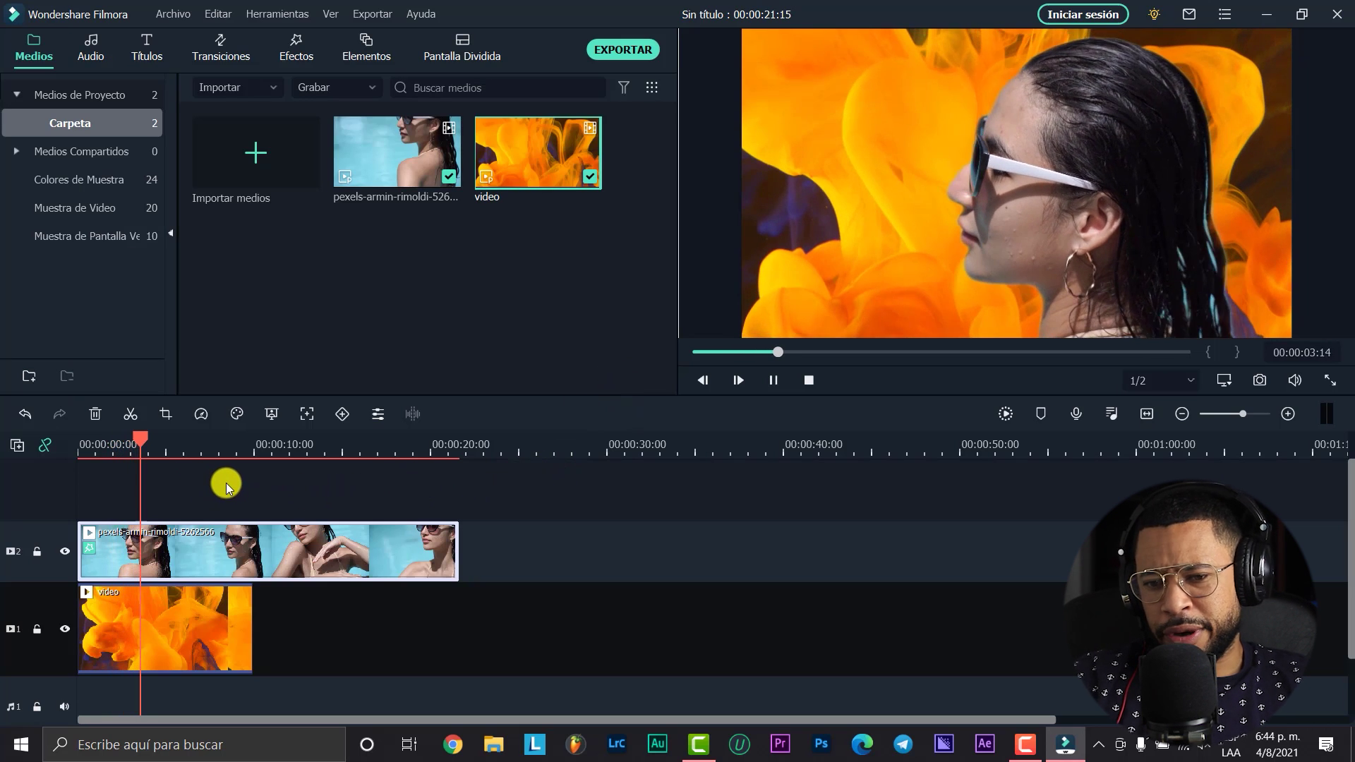
Remove the Human Segmentation effect from the woman's clip.
double_click(257, 547)
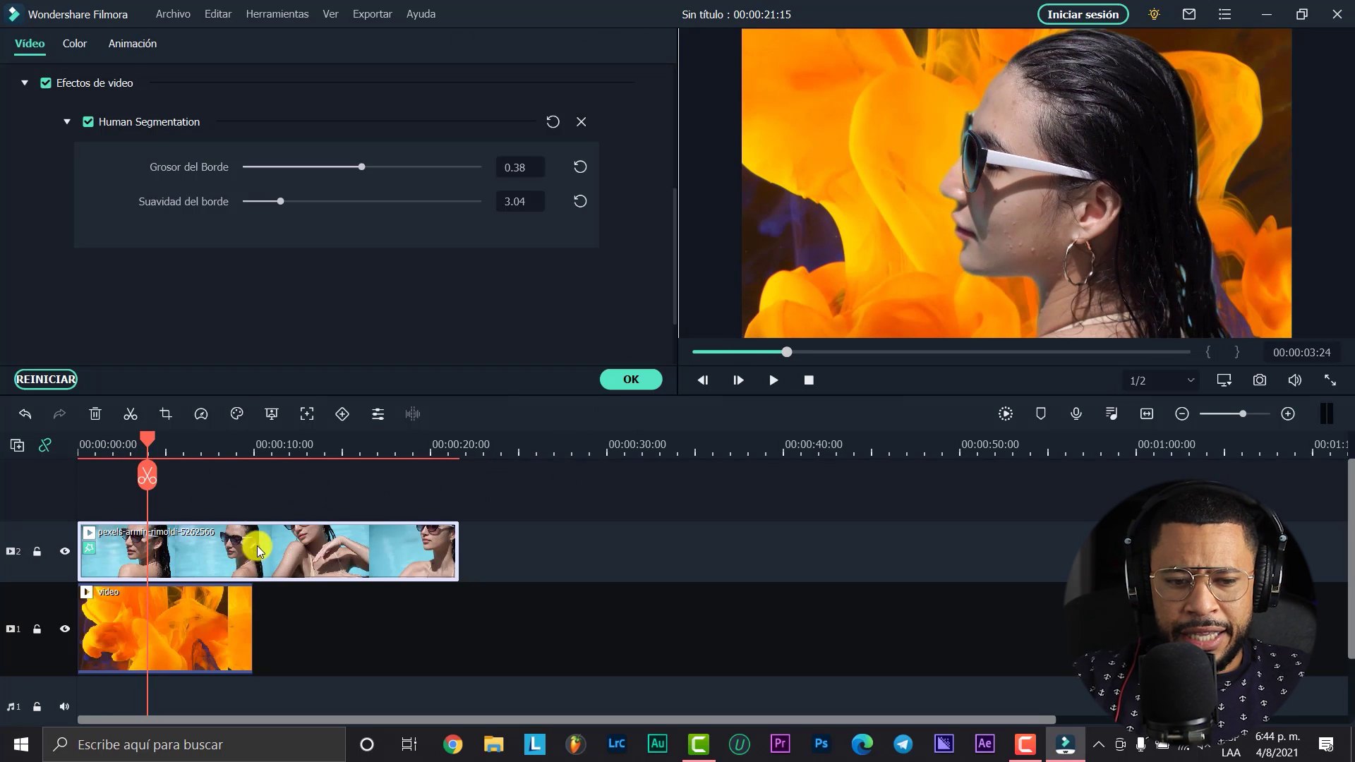
click(580, 121)
click(630, 379)
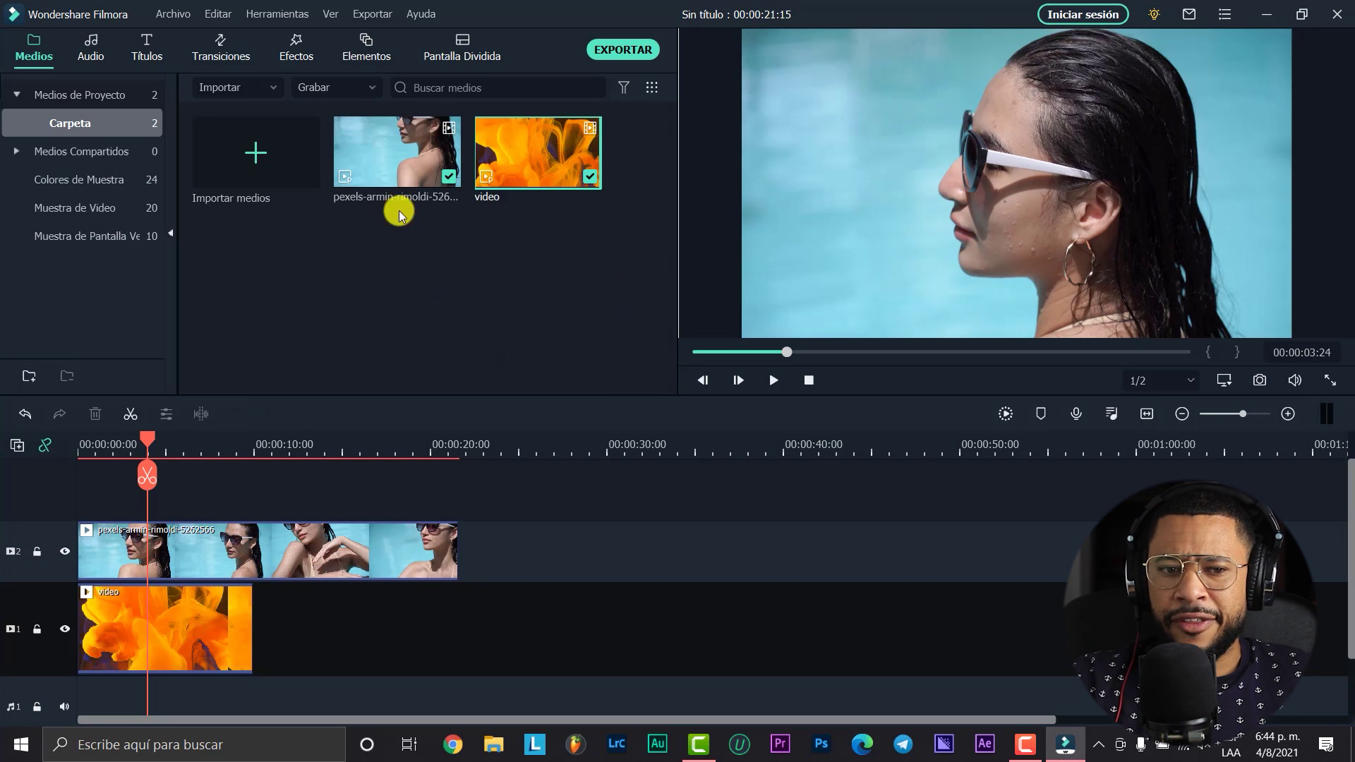
Try the Human Pixelate effect on the woman's clip in trial mode, preview it, and undo it.
click(305, 47)
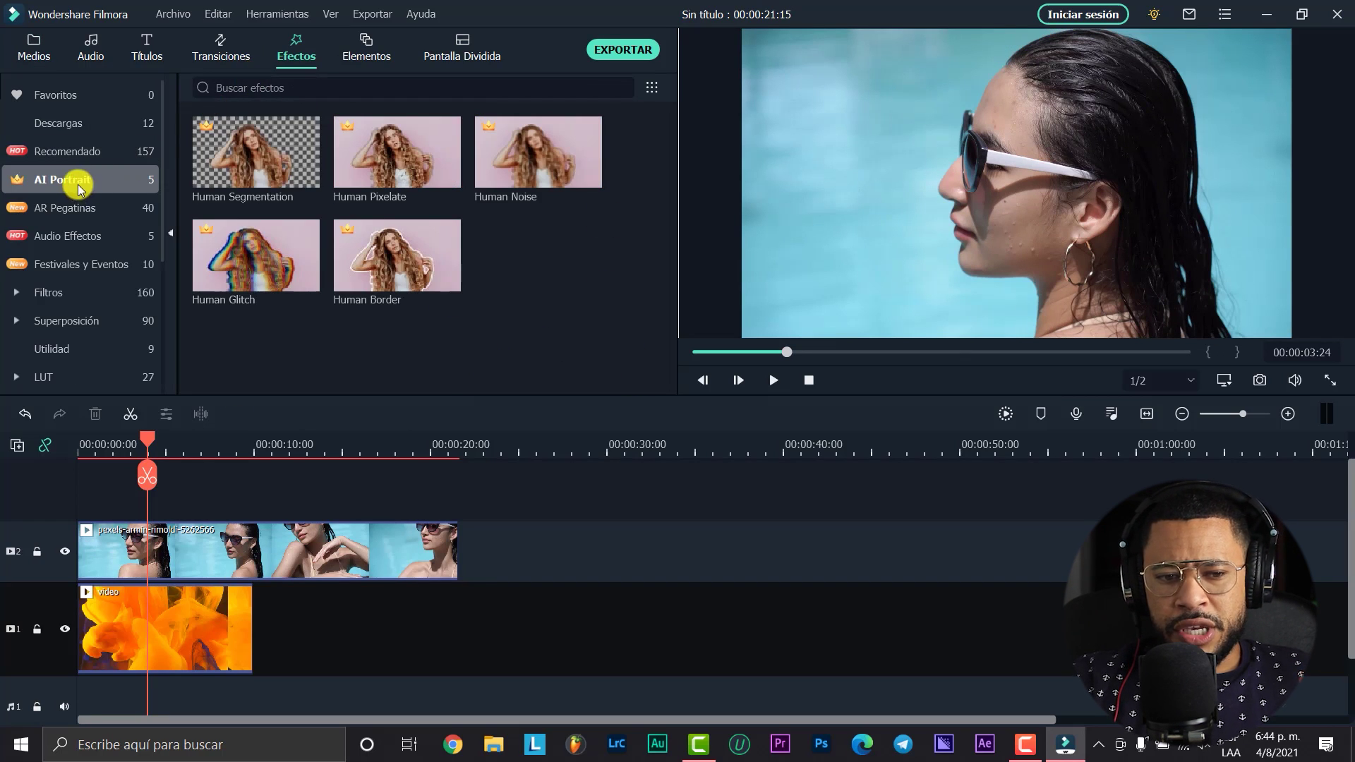
drag(397, 168, 181, 529)
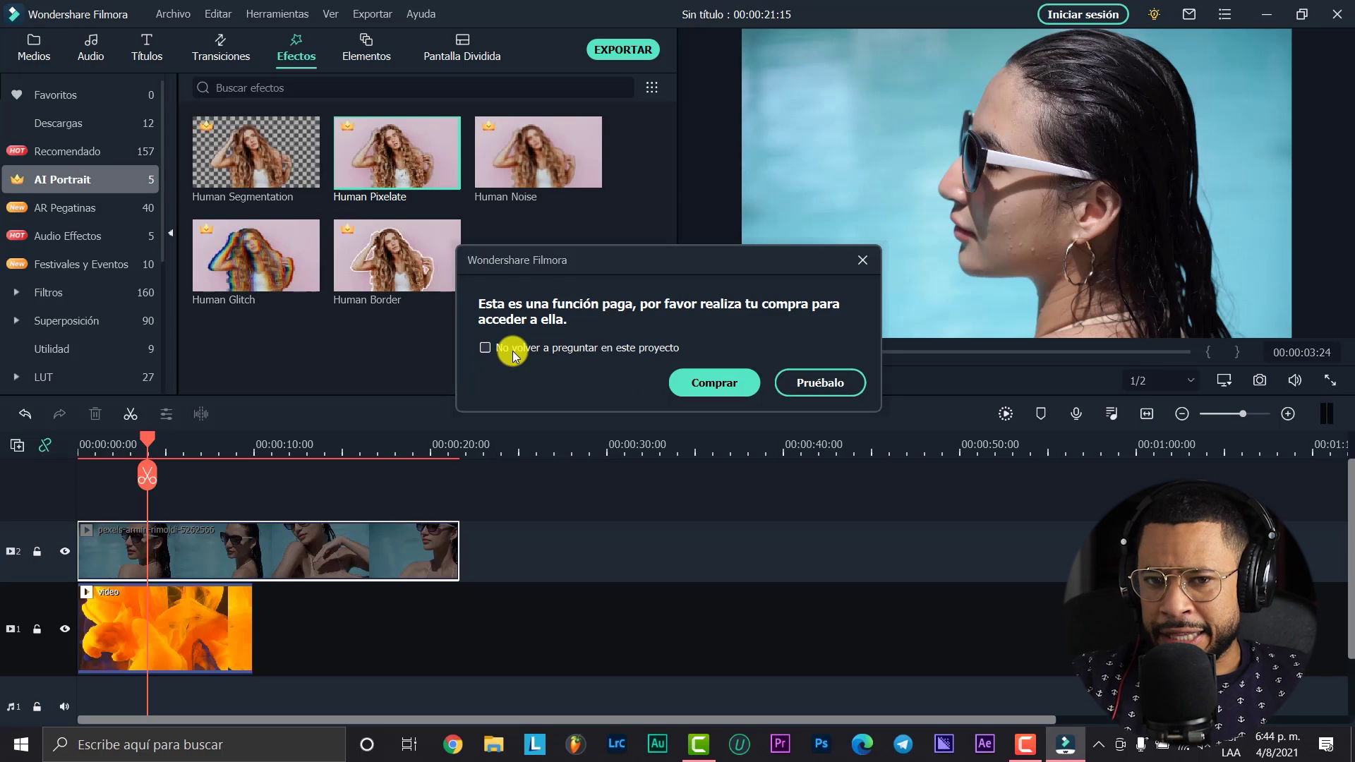
click(832, 383)
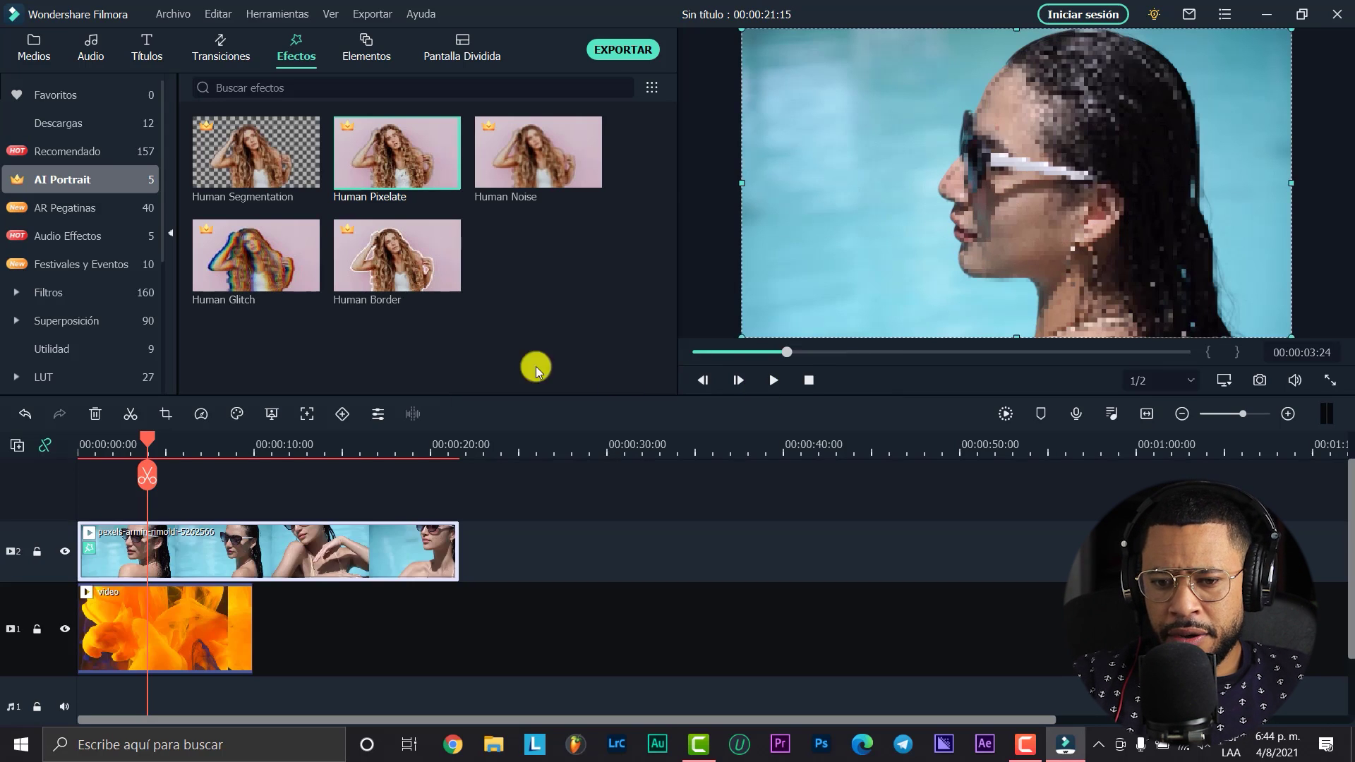
key(space)
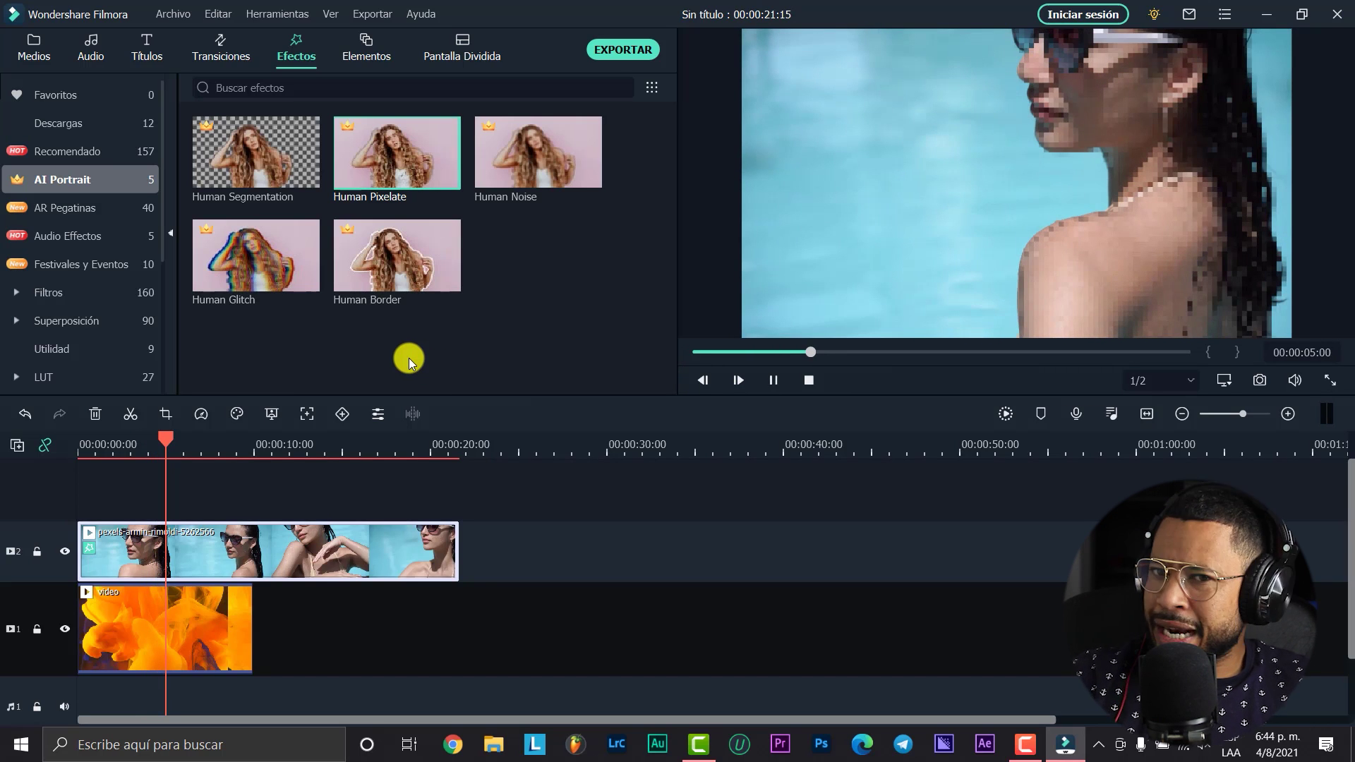
click(408, 358)
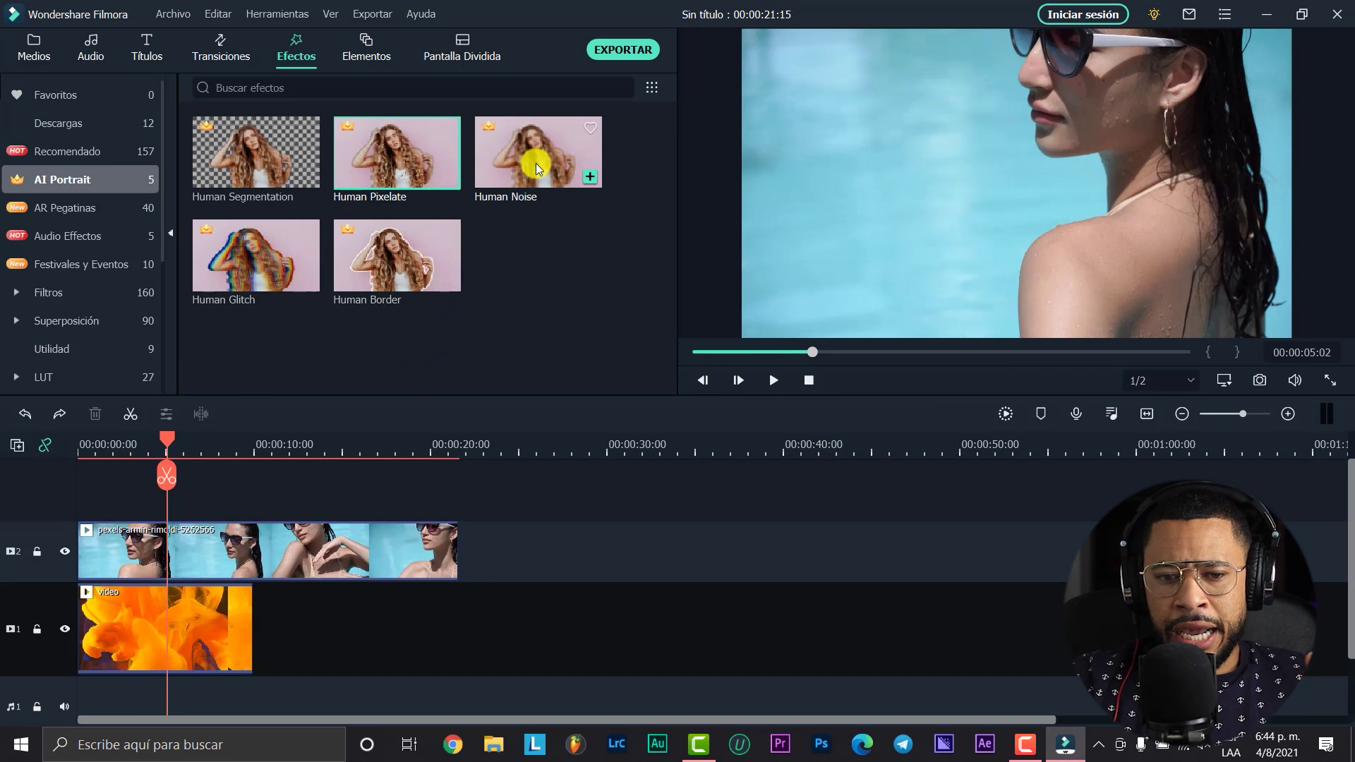
Try the Human Noise effect on the woman's clip, preview it, and undo back to the Human Segmentation cut-out.
drag(536, 163, 173, 540)
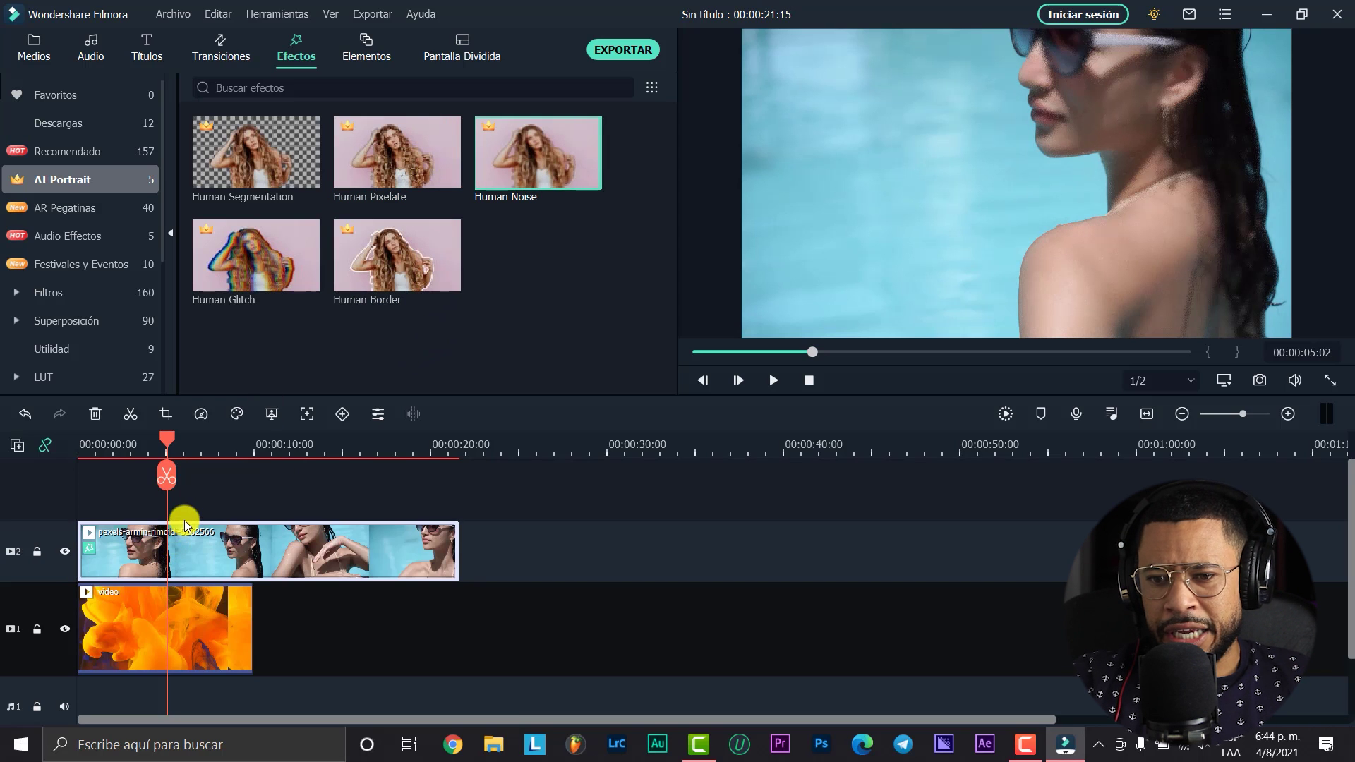
key(space)
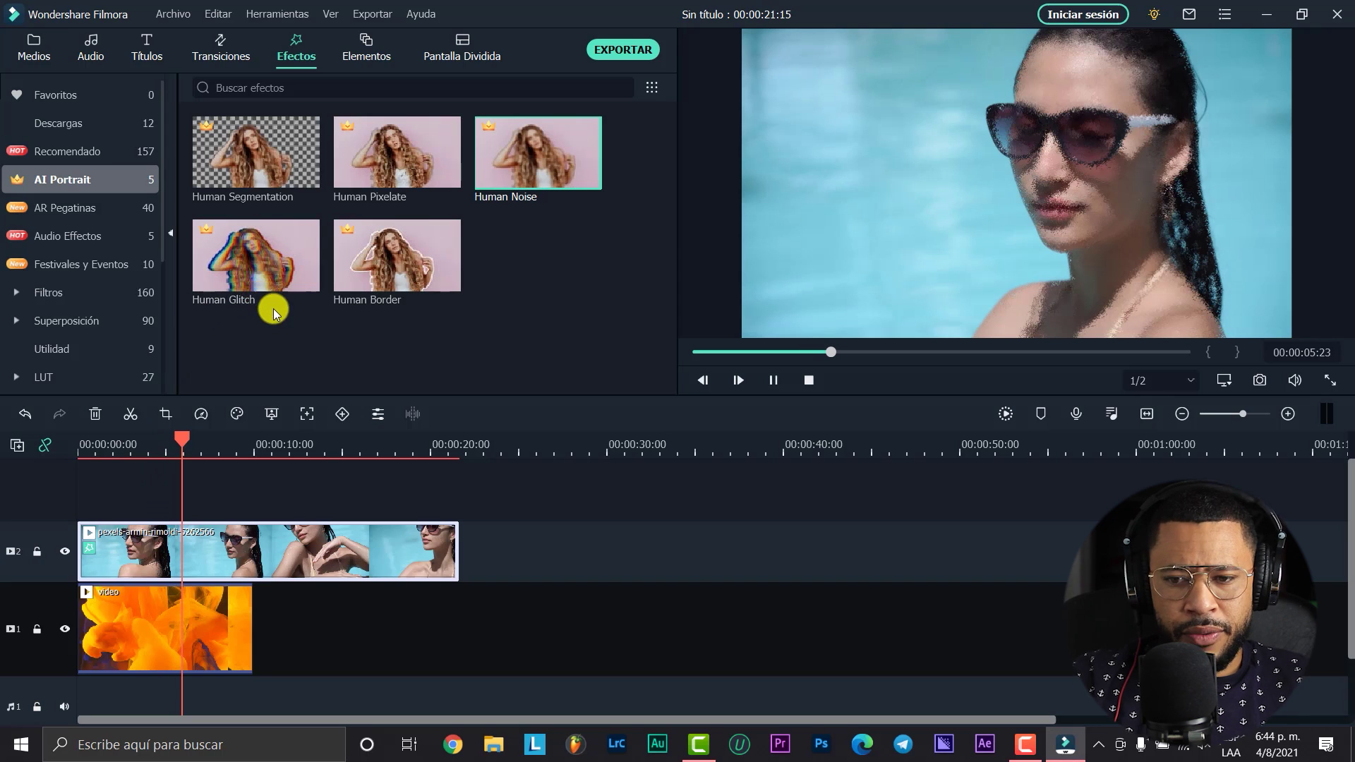
key(ctrl+z)
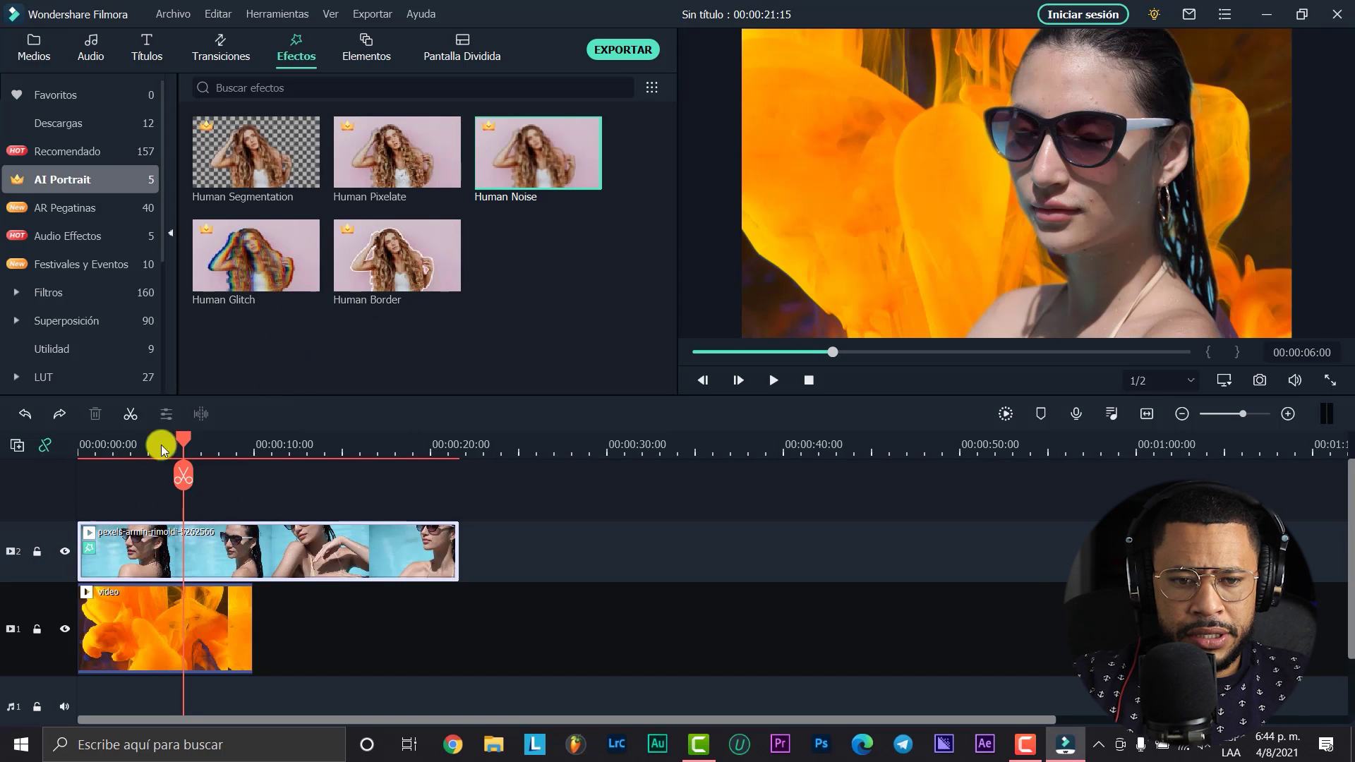
Add the Human Glitch effect to the woman's clip and delete the orange background clip from track 1.
drag(247, 282, 158, 559)
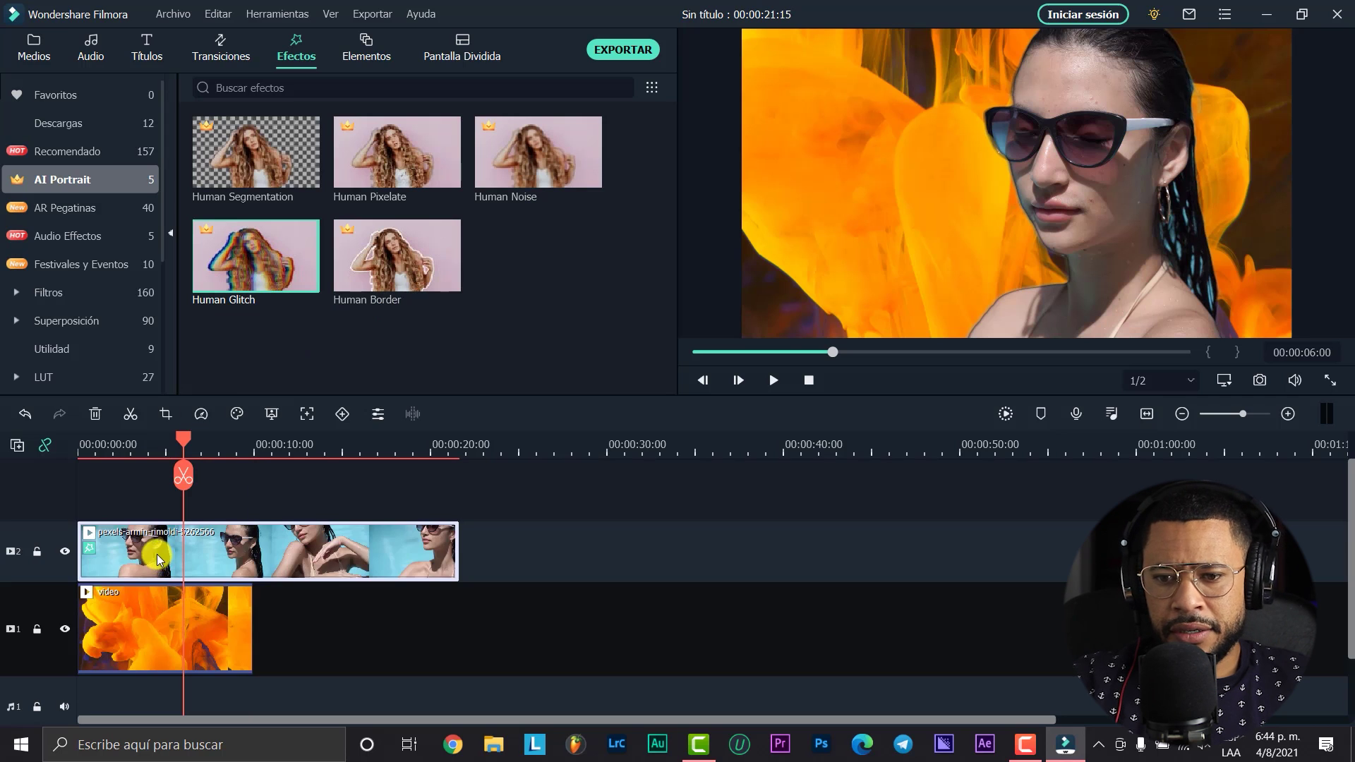
click(149, 613)
key(Delete)
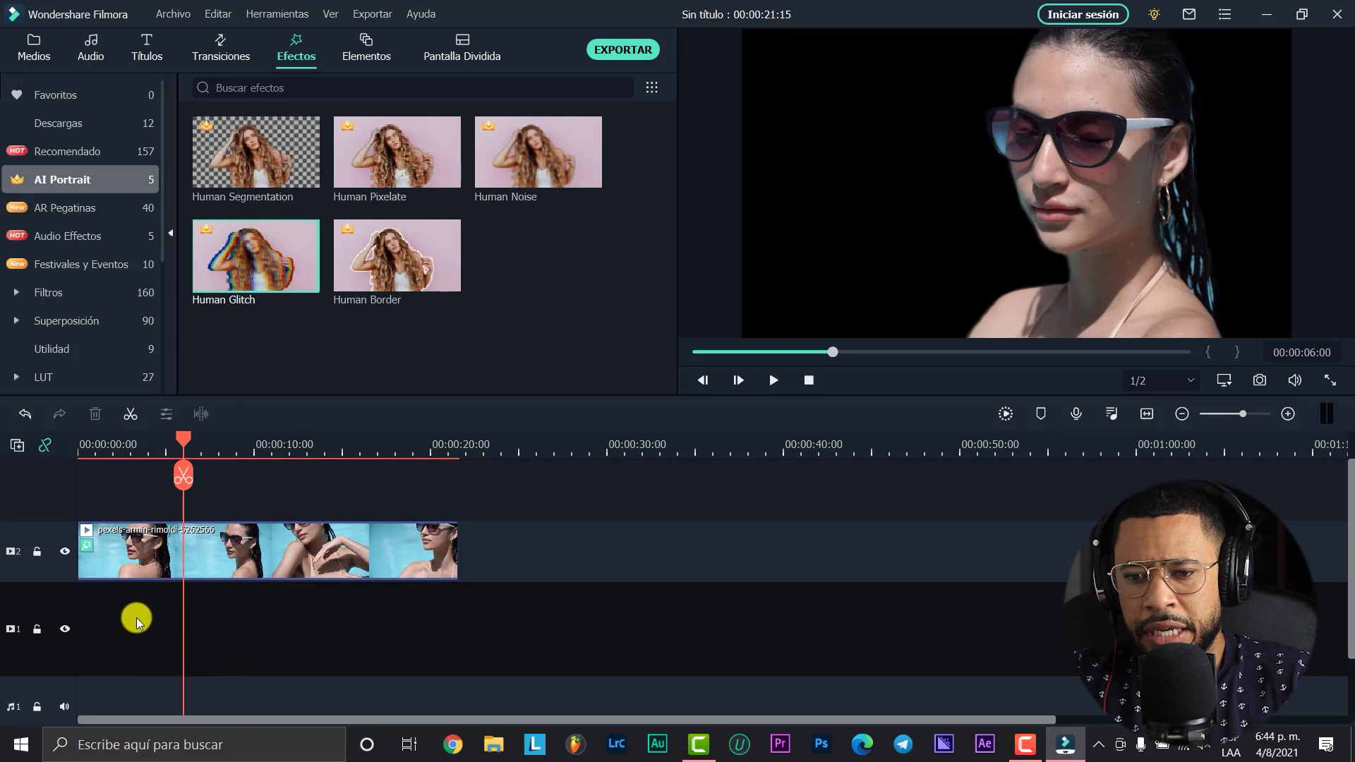
Disable Human Segmentation in the woman's clip's video effects, keeping Human Glitch enabled, and preview the clip.
double_click(188, 569)
scroll(63, 212, down, 5)
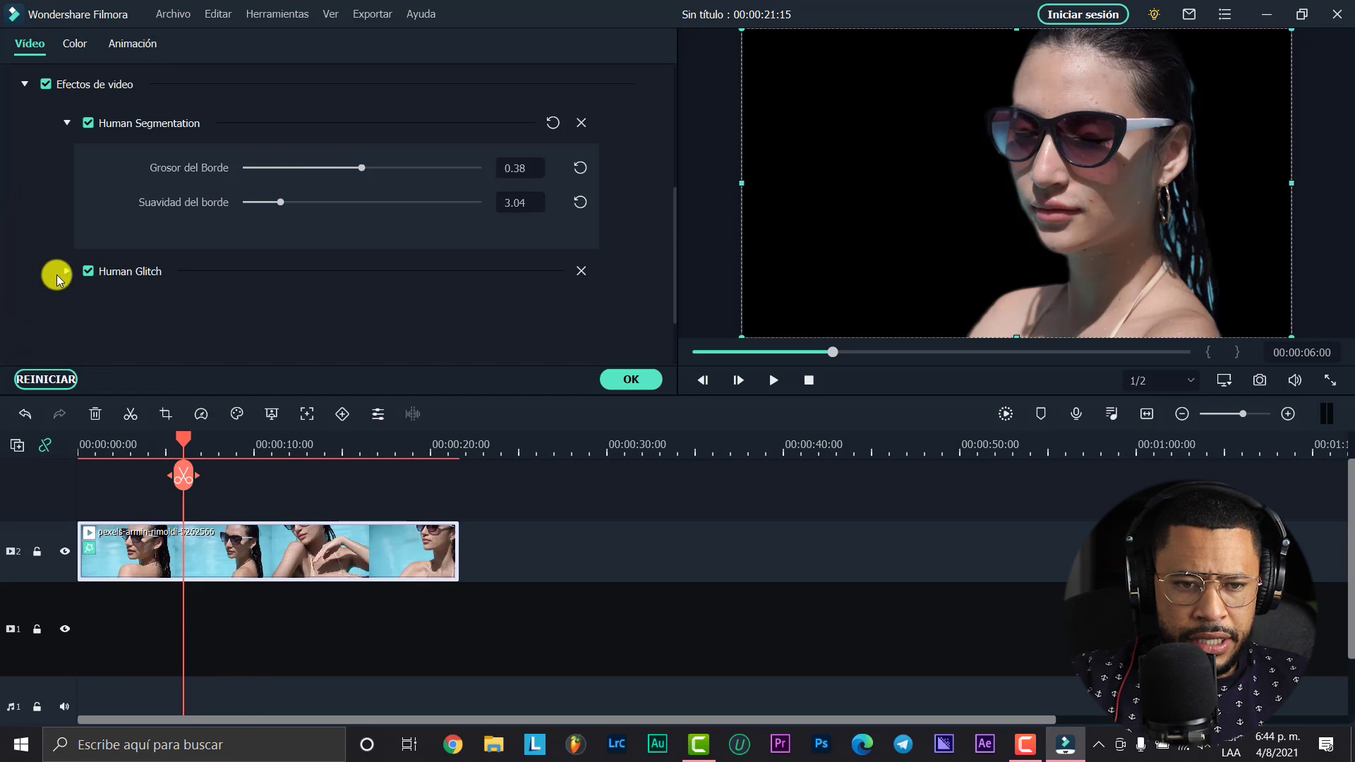
click(88, 124)
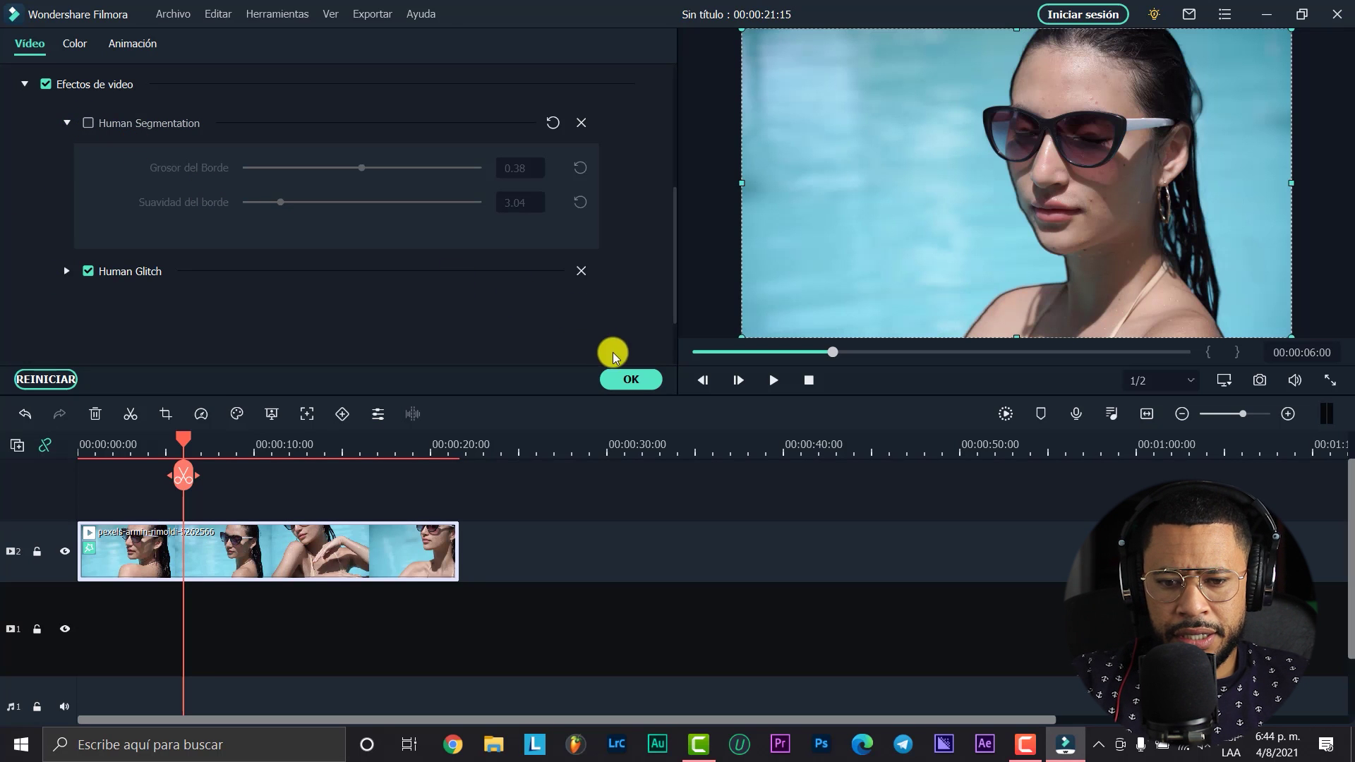
click(611, 381)
key(space)
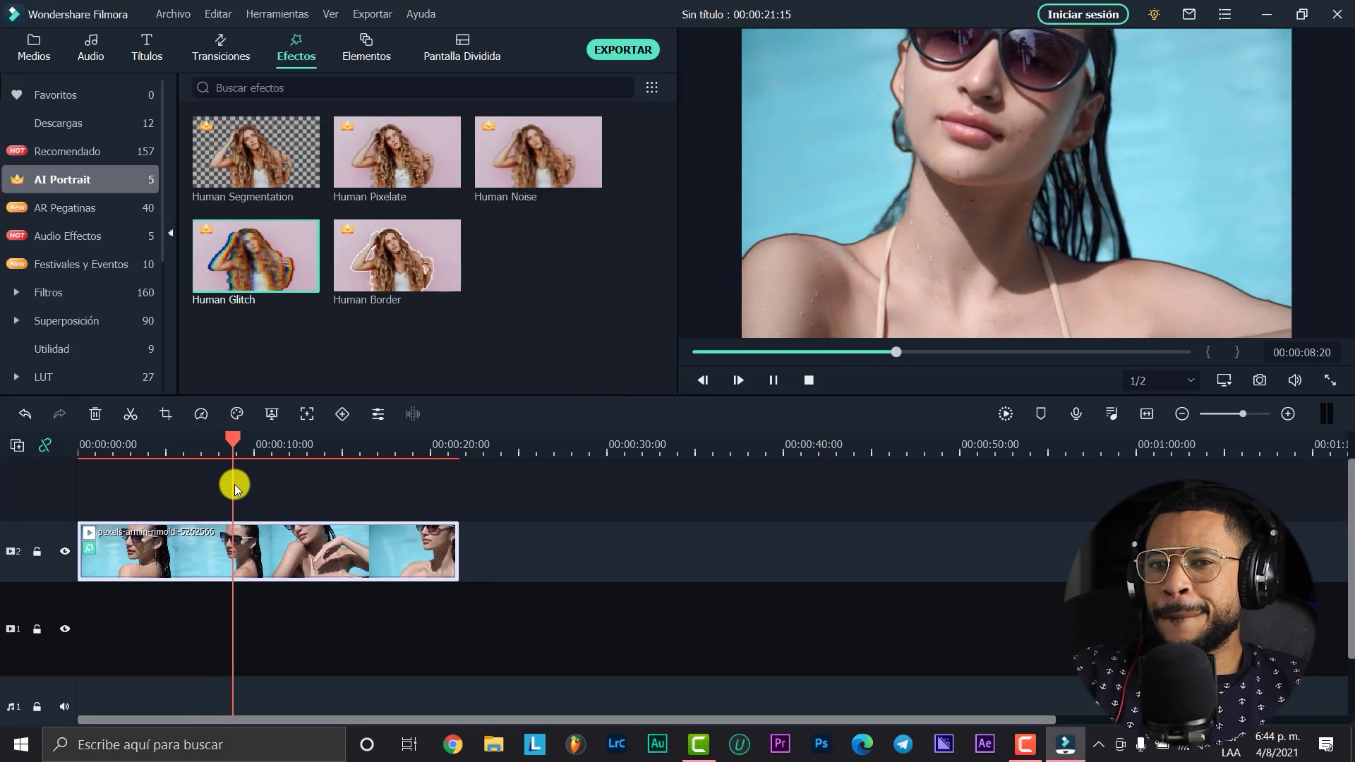
Stop the preview and remove the Human Glitch effect from the woman's clip's video effects.
click(235, 487)
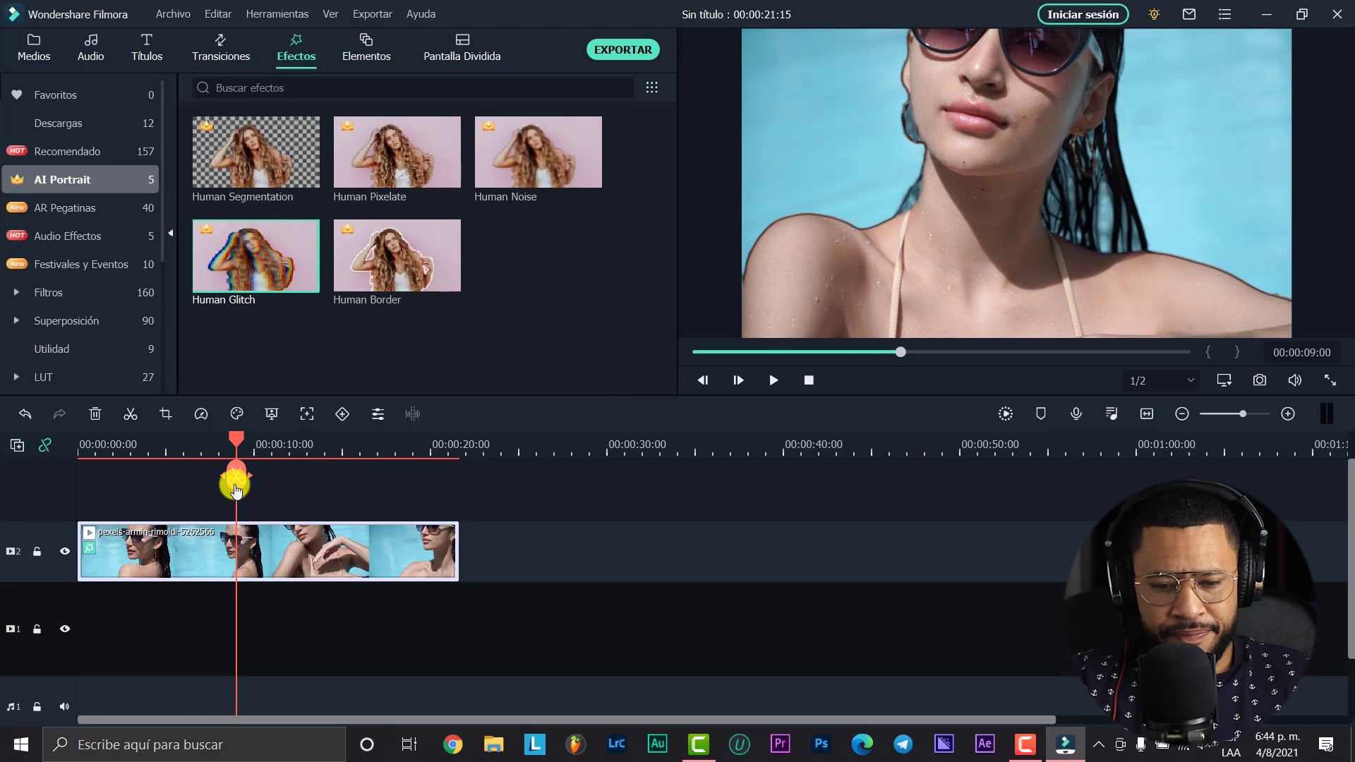
double_click(197, 572)
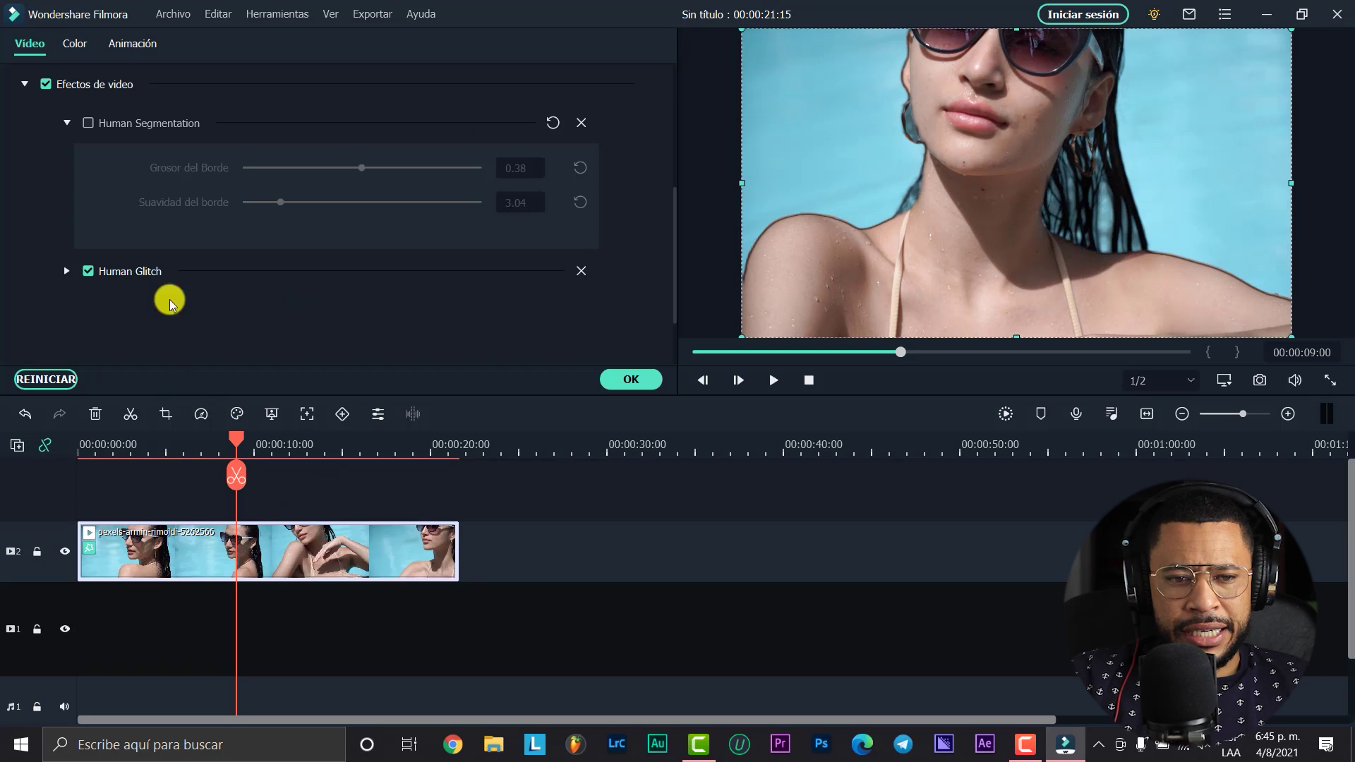
click(581, 267)
click(625, 379)
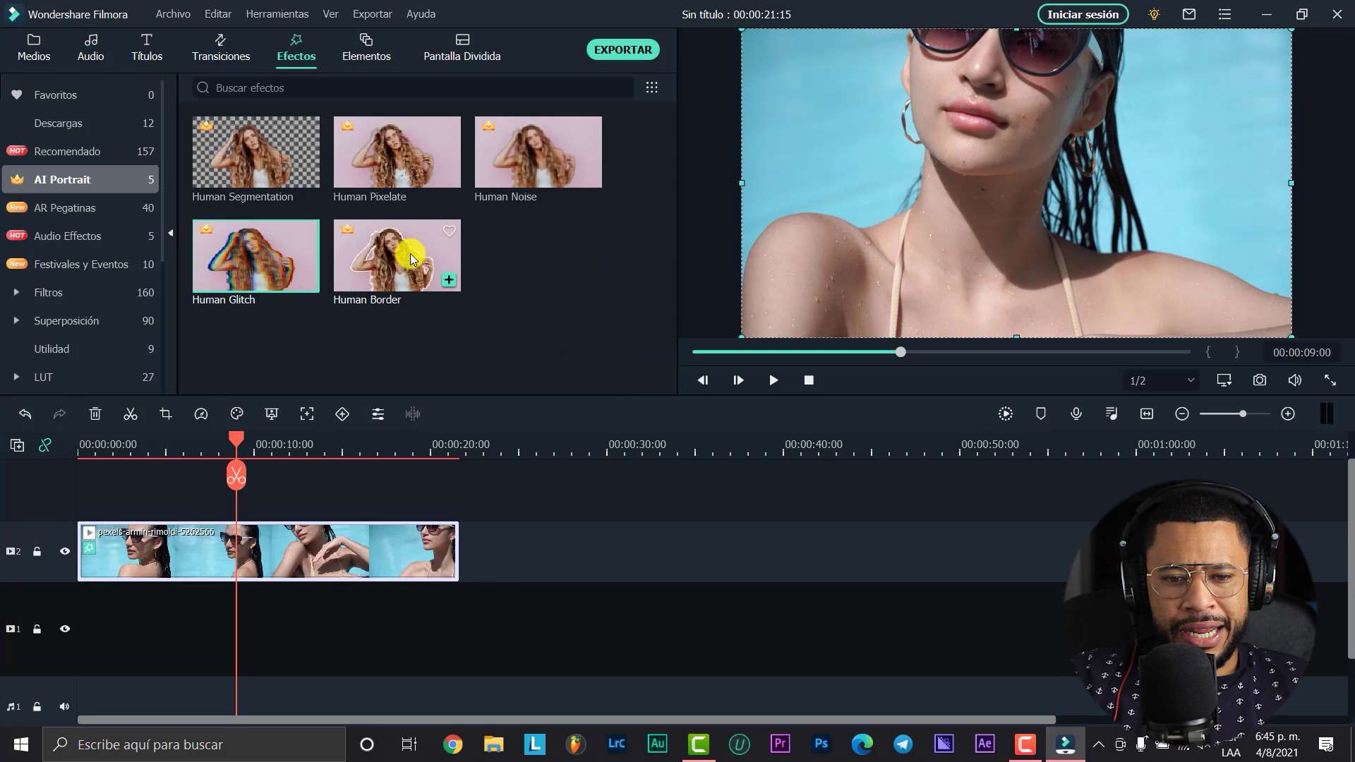
Apply the Human Border effect to the woman's clip and preview it from near the beginning.
drag(409, 253, 223, 556)
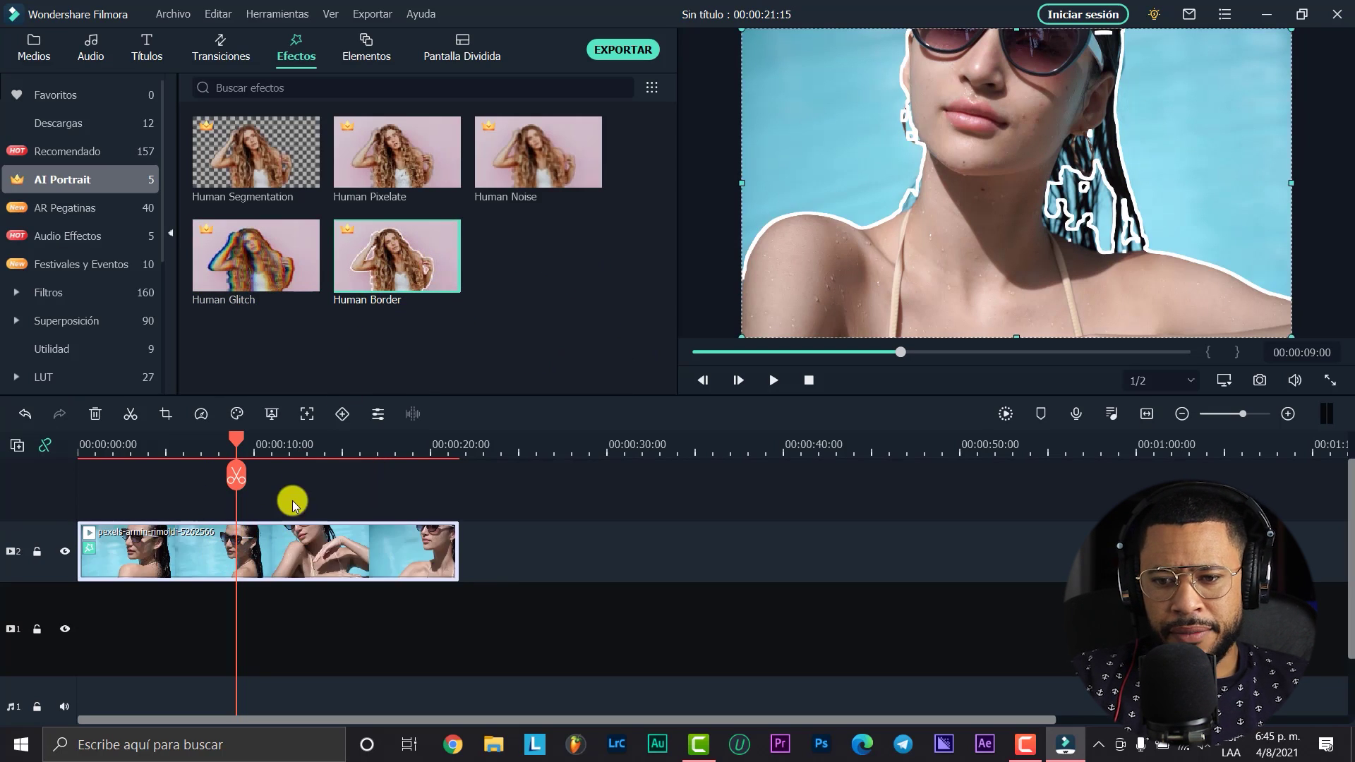
click(124, 443)
click(85, 443)
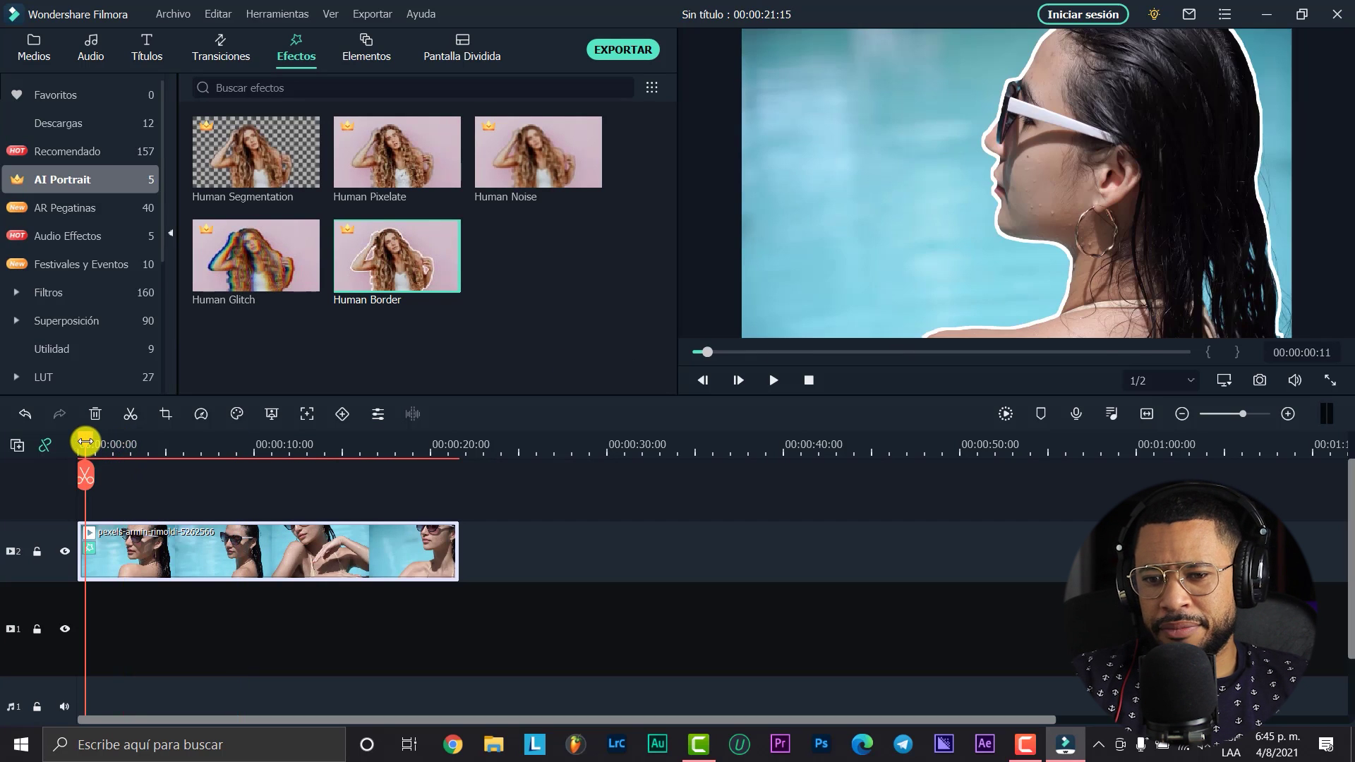
key(space)
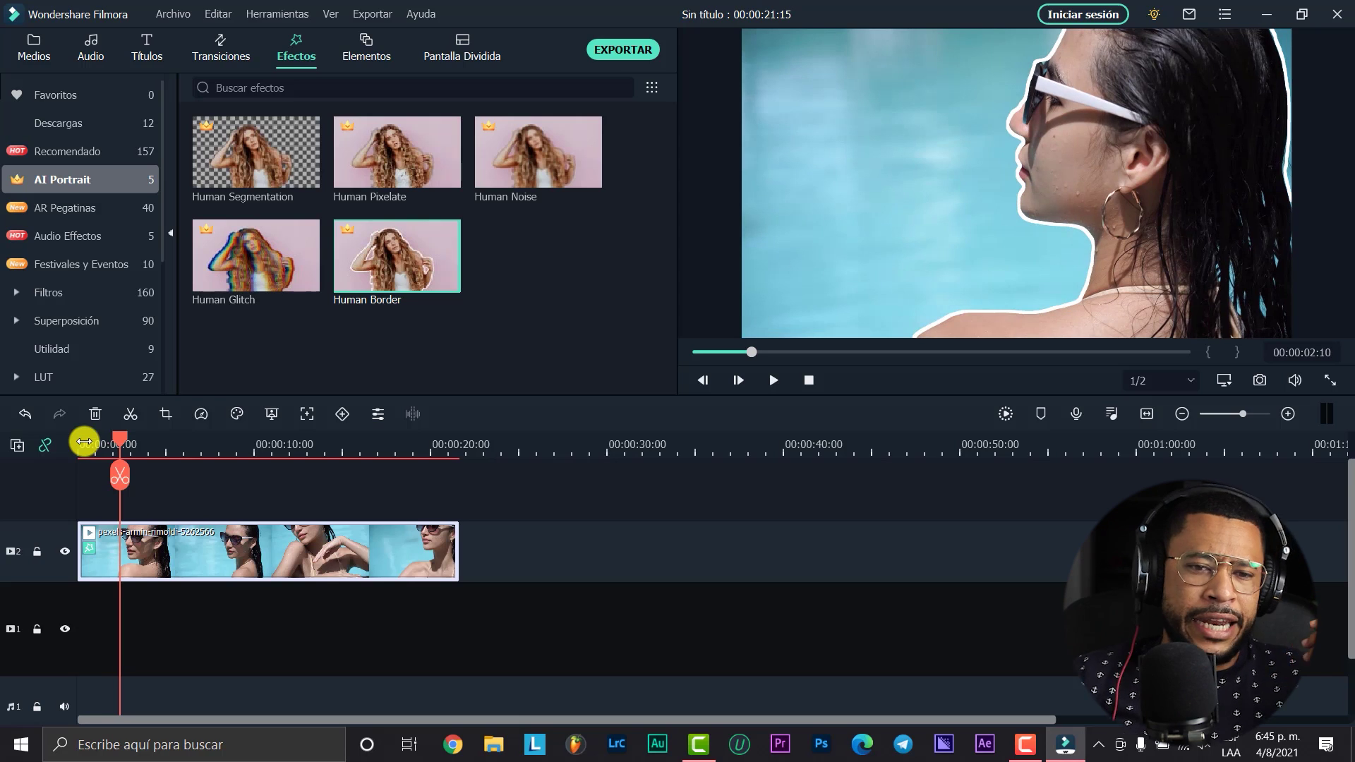
Download the Big Eyes AR sticker, place it at the playhead on a track above the woman's clip, and preview it.
click(65, 239)
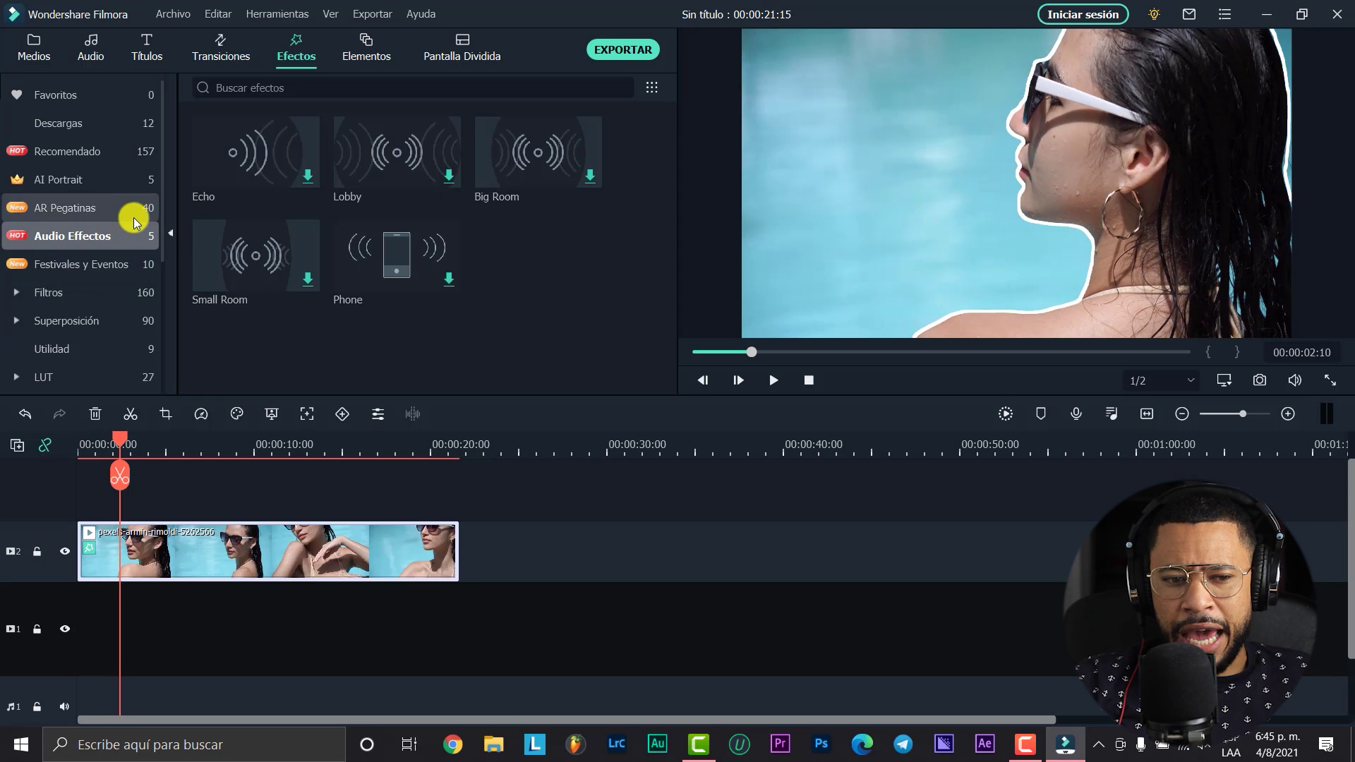
click(78, 264)
scroll(194, 218, down, 2)
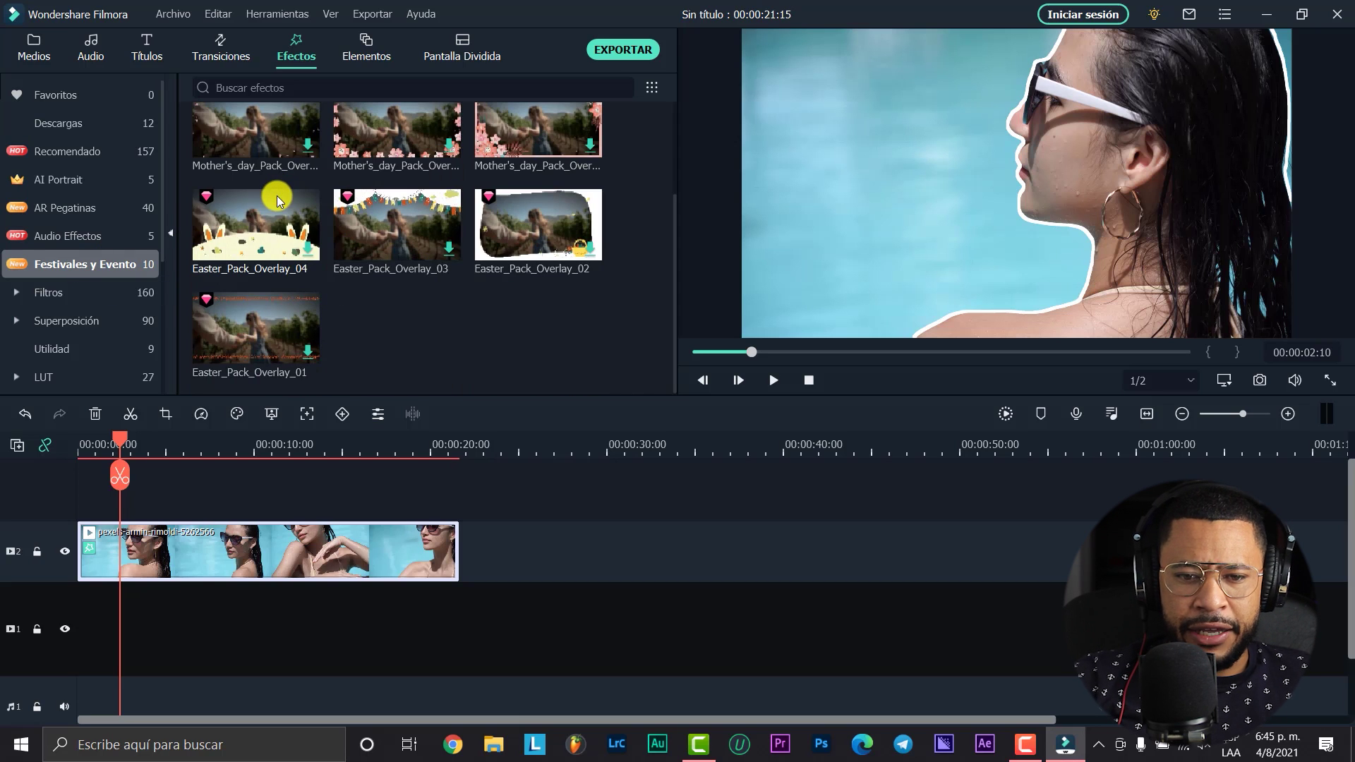
click(59, 216)
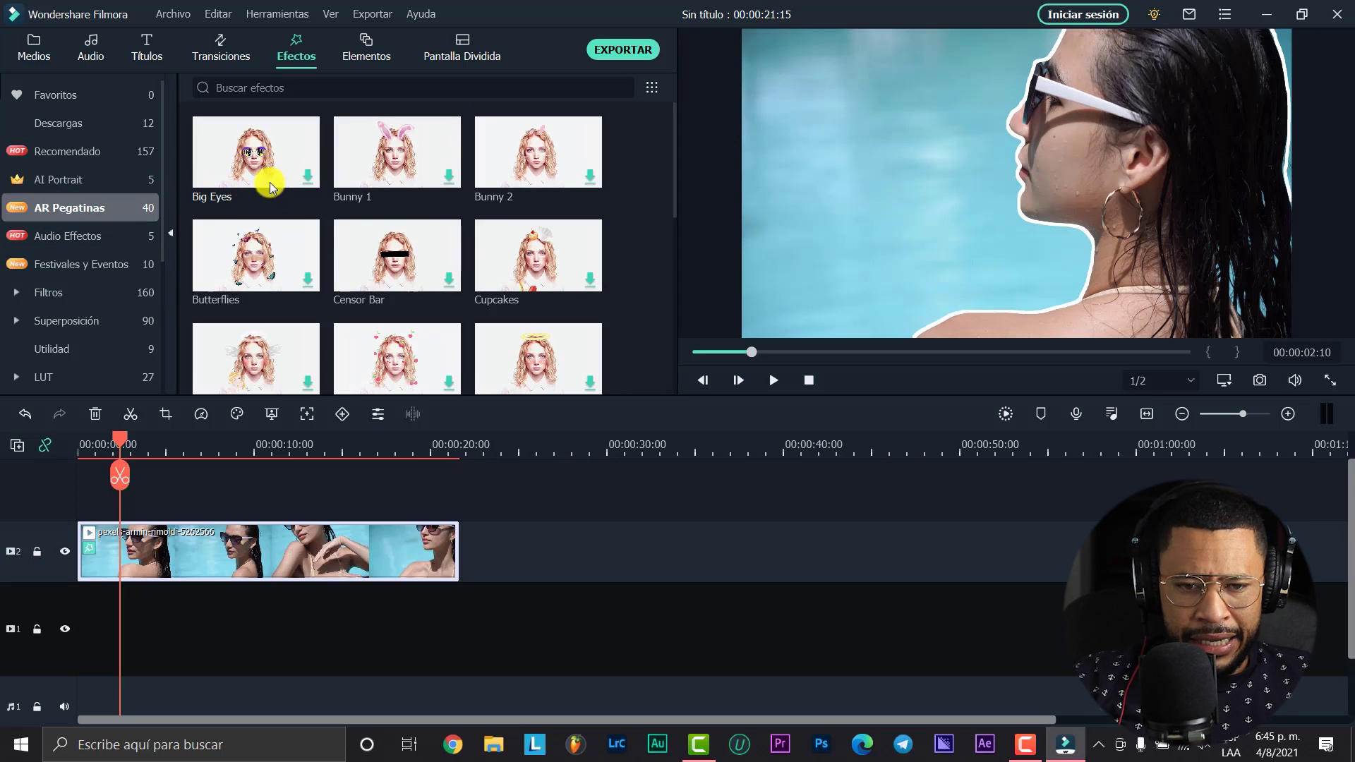
click(255, 164)
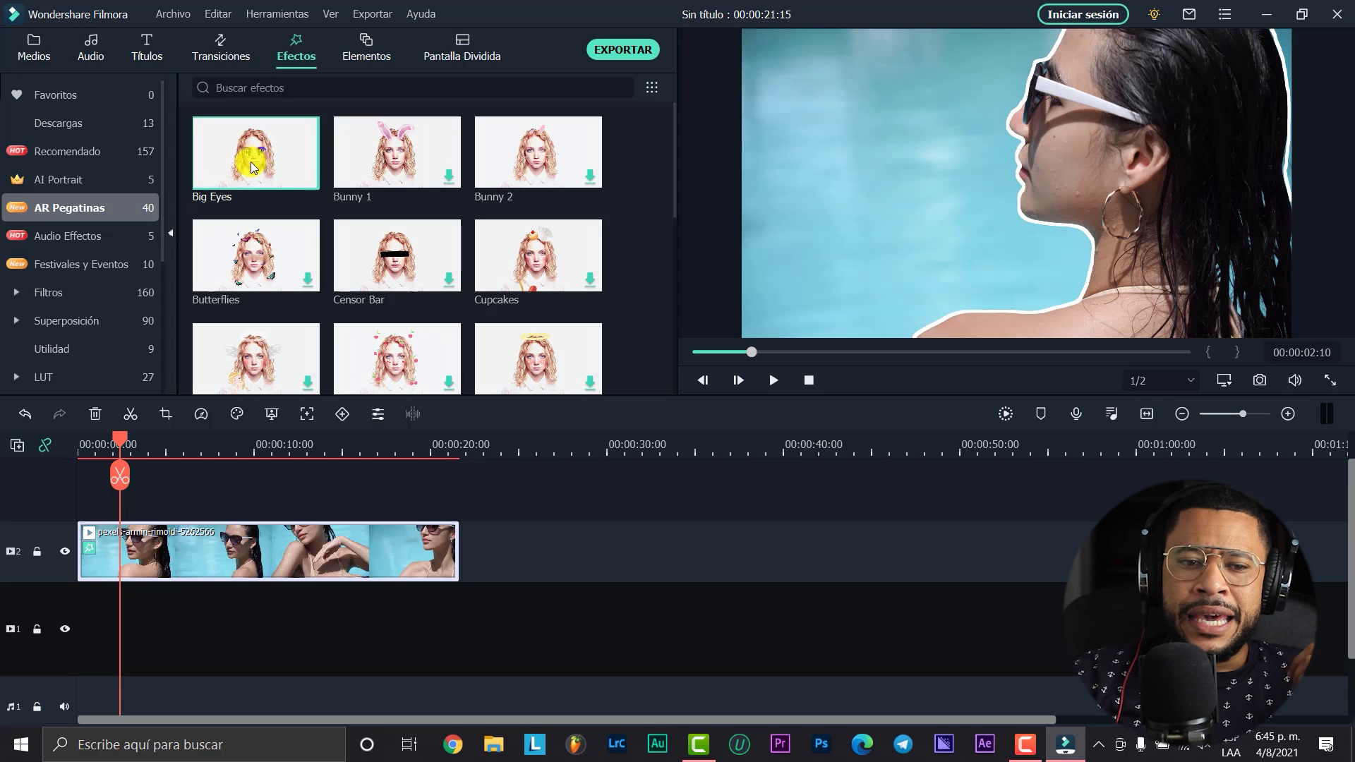
drag(251, 167, 136, 503)
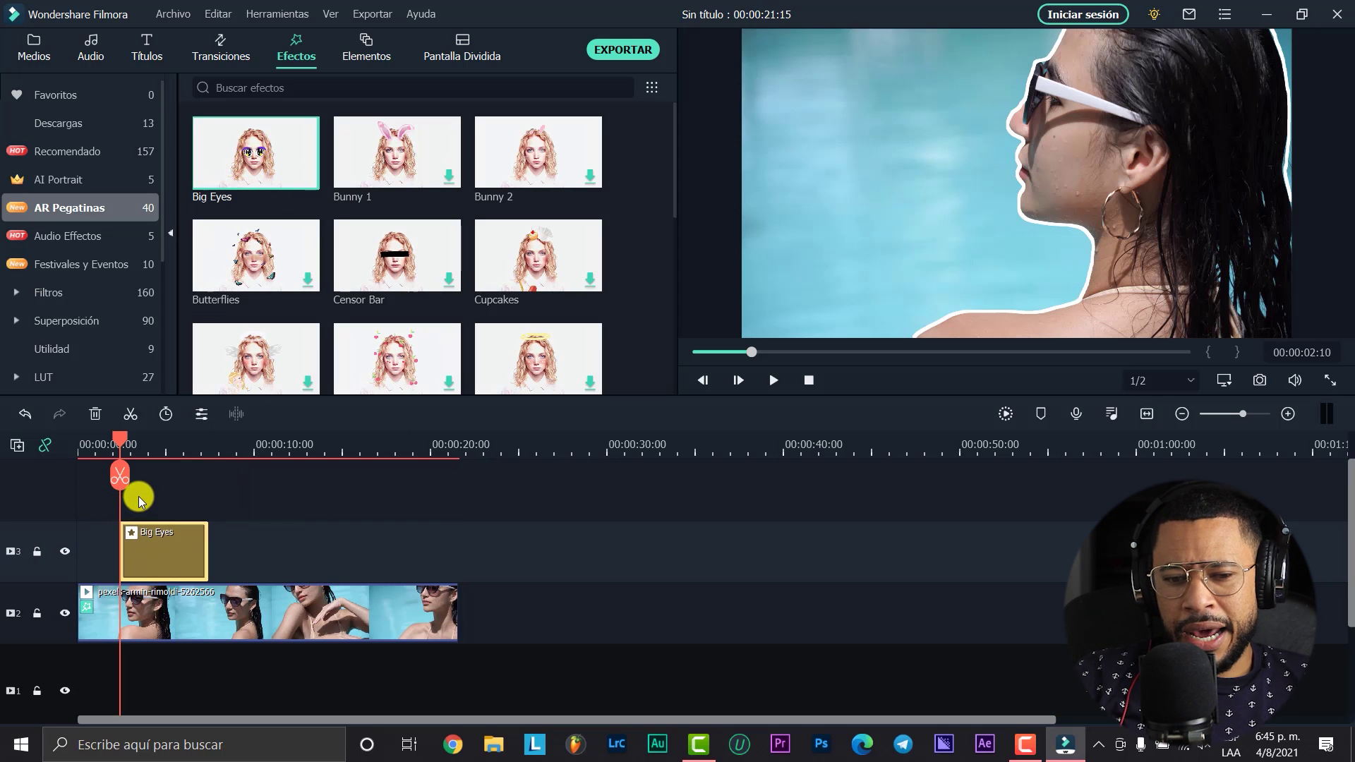
key(space)
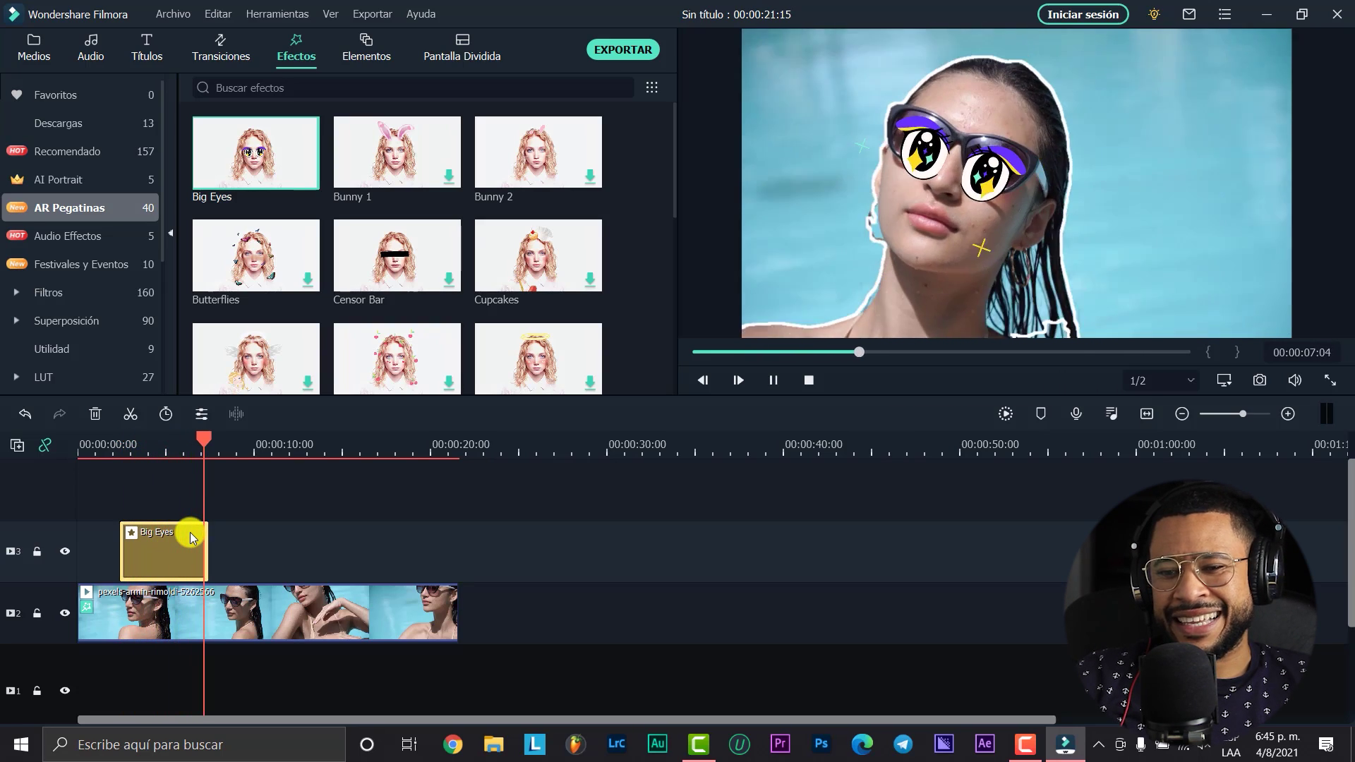
key(space)
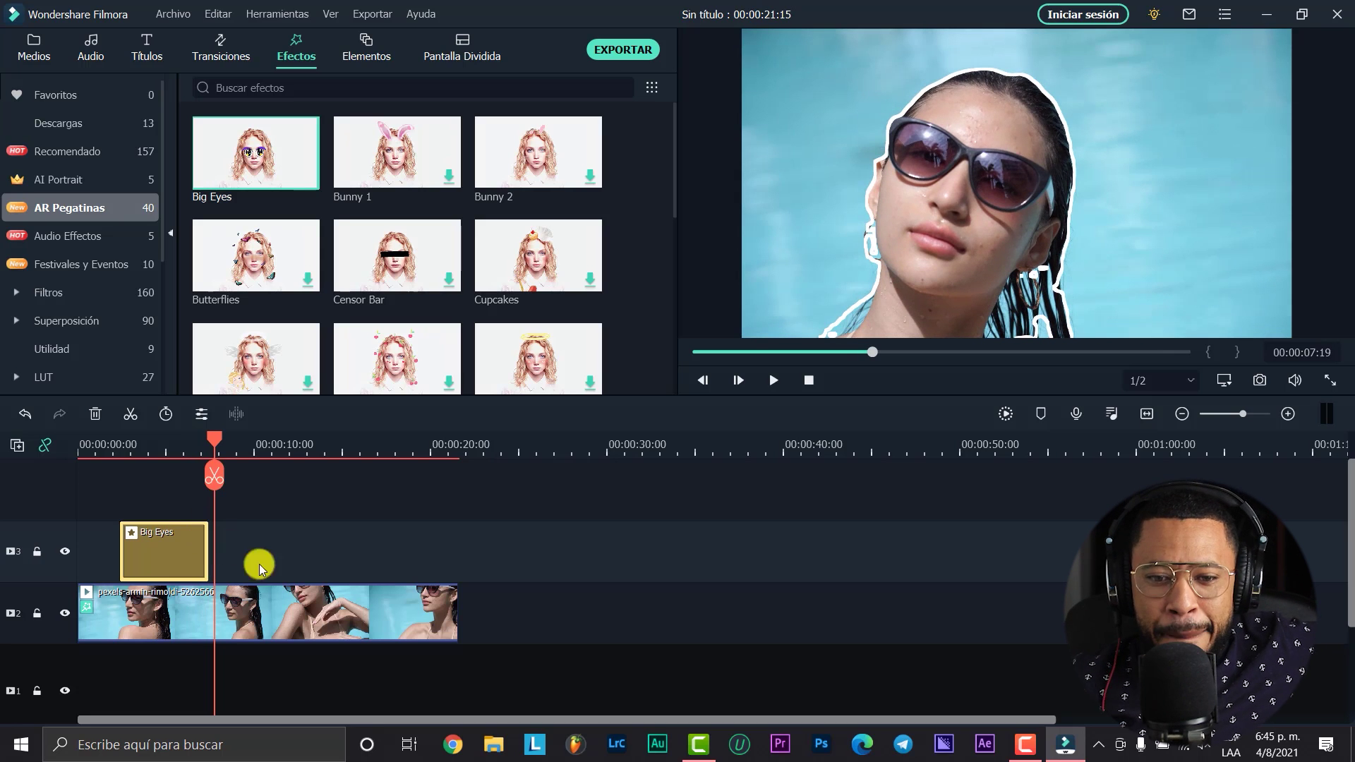
Add the Bunny 2 AR sticker on track 3 at the playhead after Big Eyes and preview it.
drag(518, 161, 240, 574)
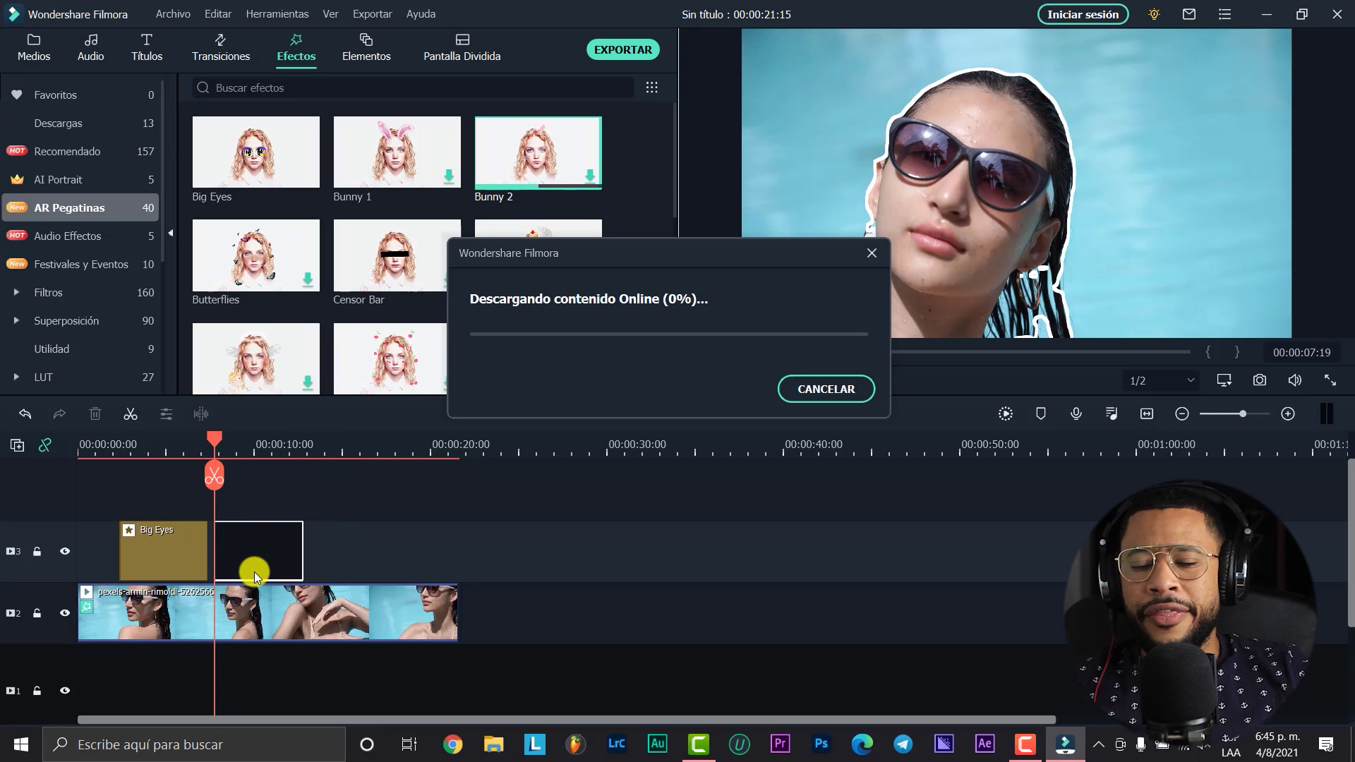
key(space)
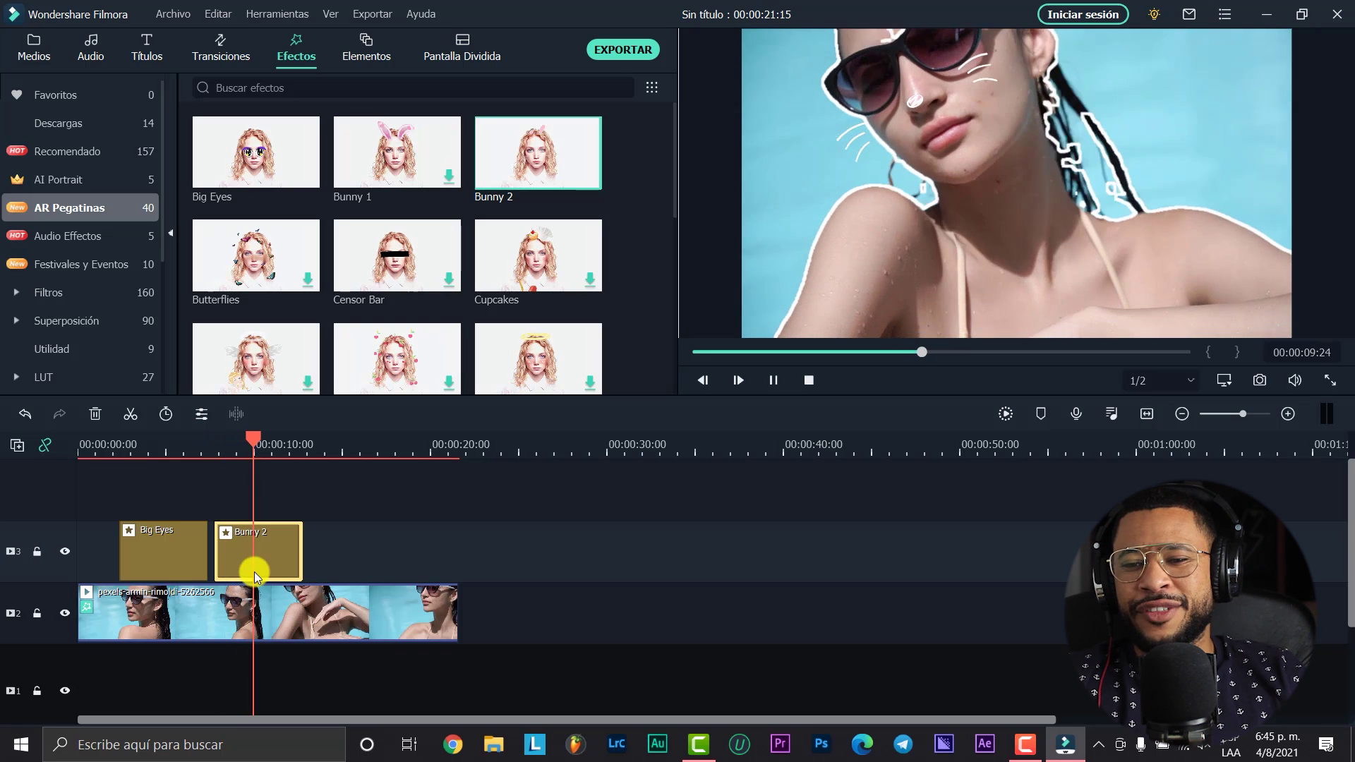
key(space)
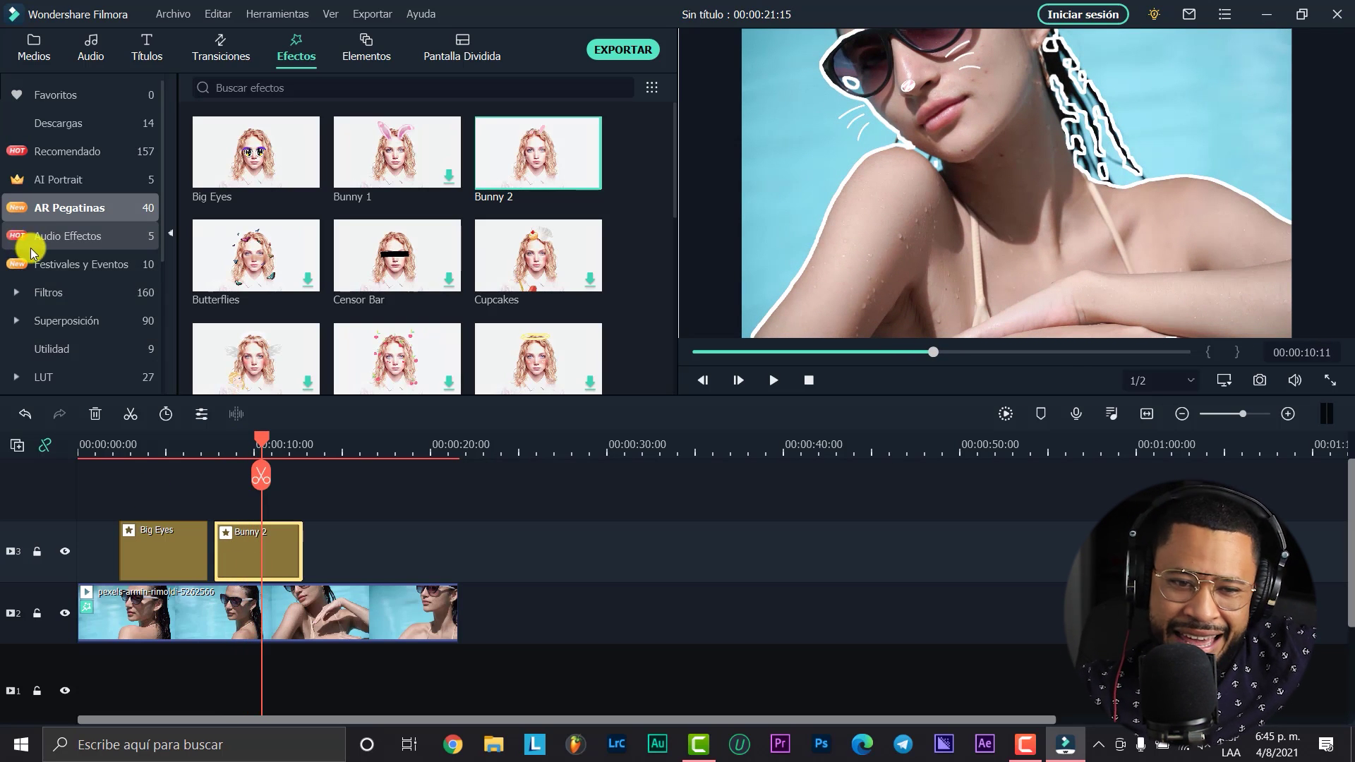
Look through the recommended effects down to the end of the list.
click(48, 152)
scroll(371, 159, down, 10)
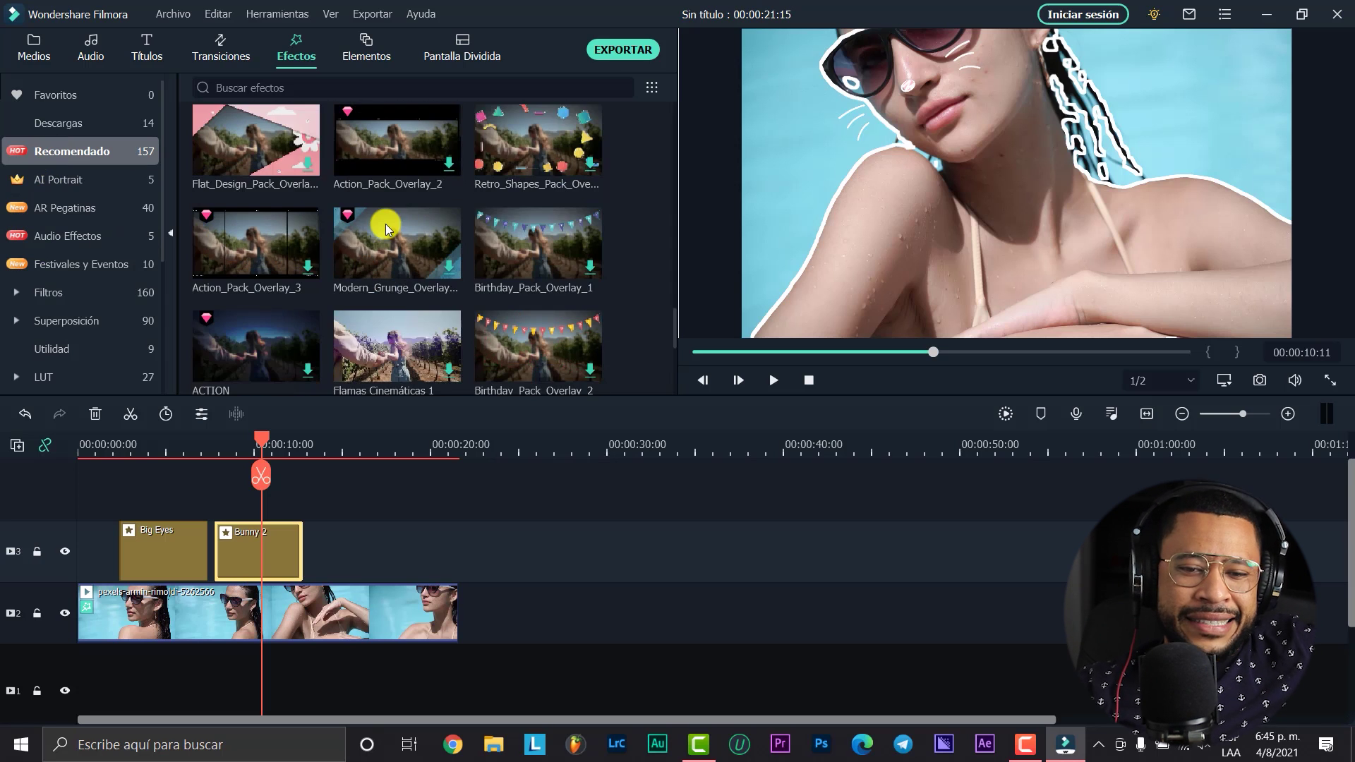
scroll(426, 340, down, 8)
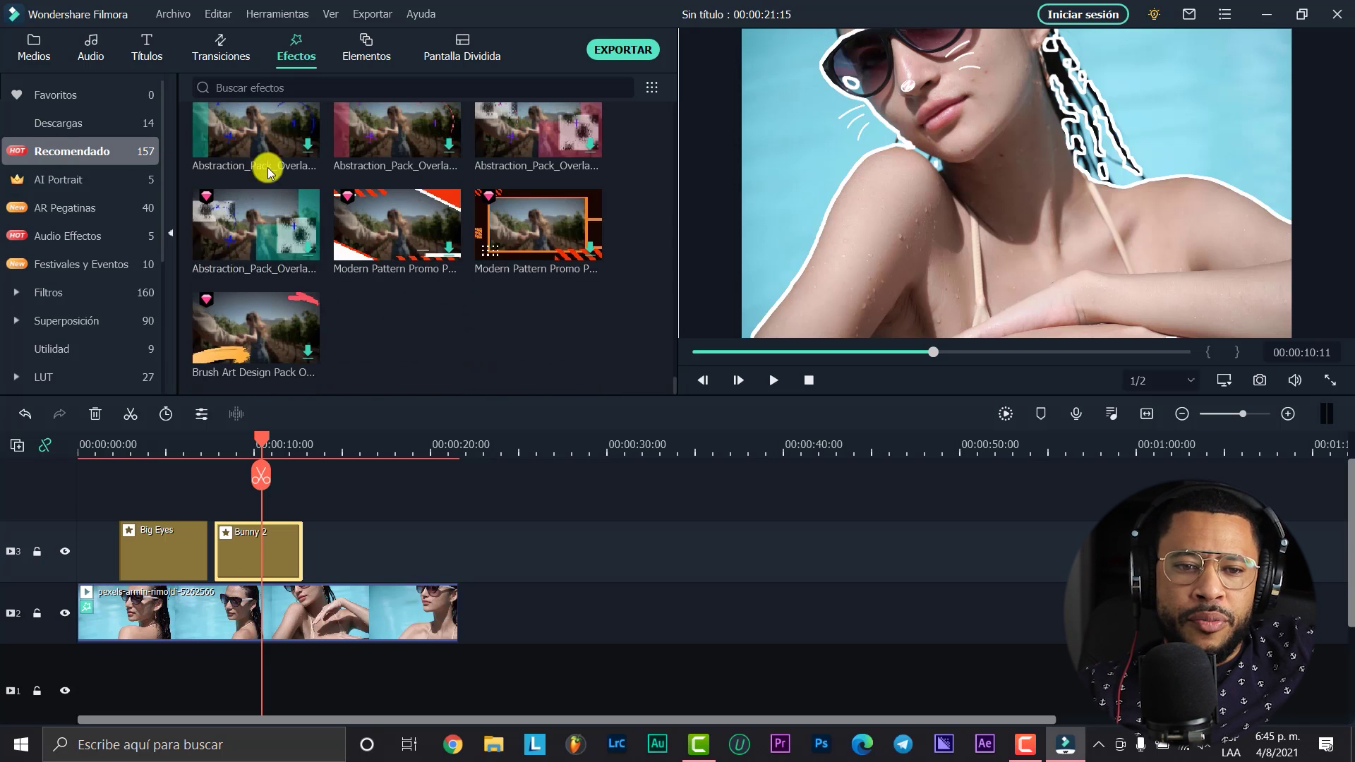
Examine the elements library, including the Recomendado, Festivales y Eventos, Amor, Formas and Dibujo a Mano categories.
click(356, 50)
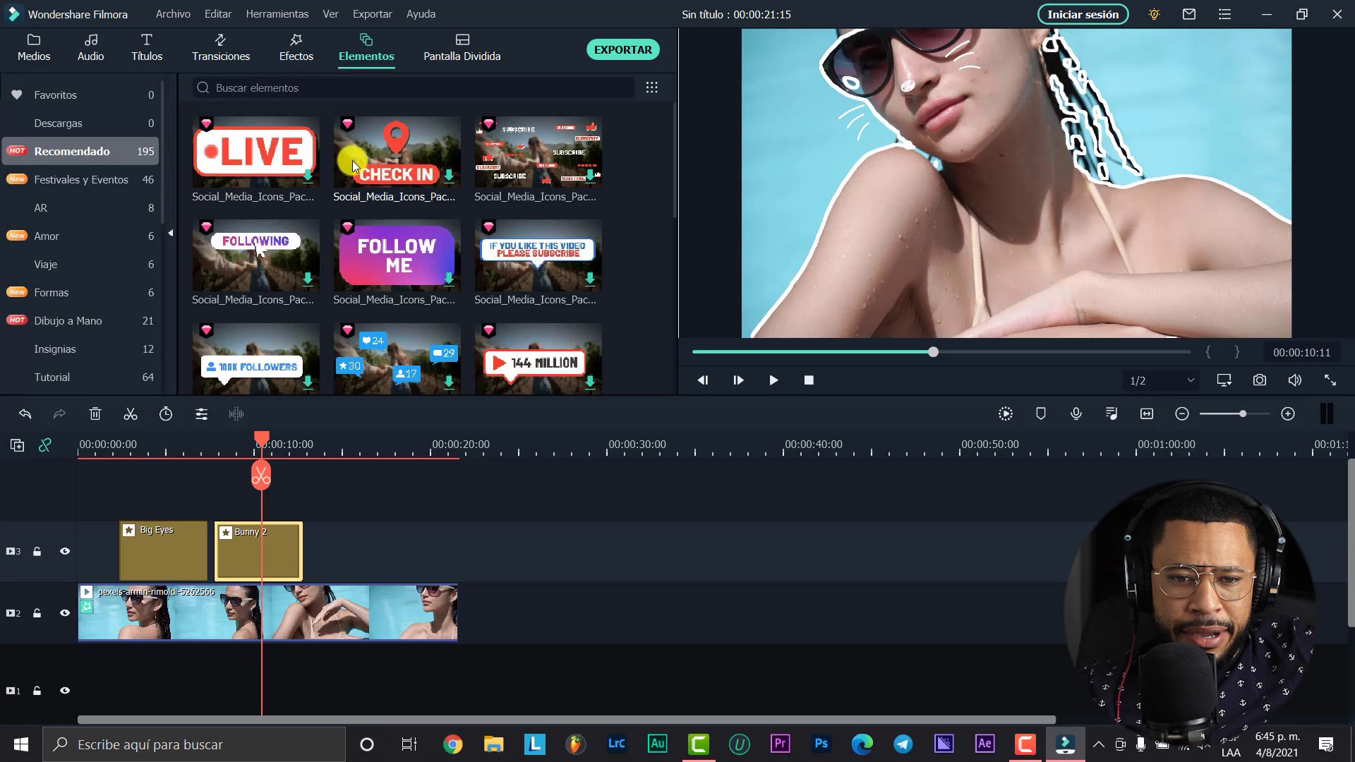
scroll(240, 211, down, 3)
click(105, 180)
click(75, 240)
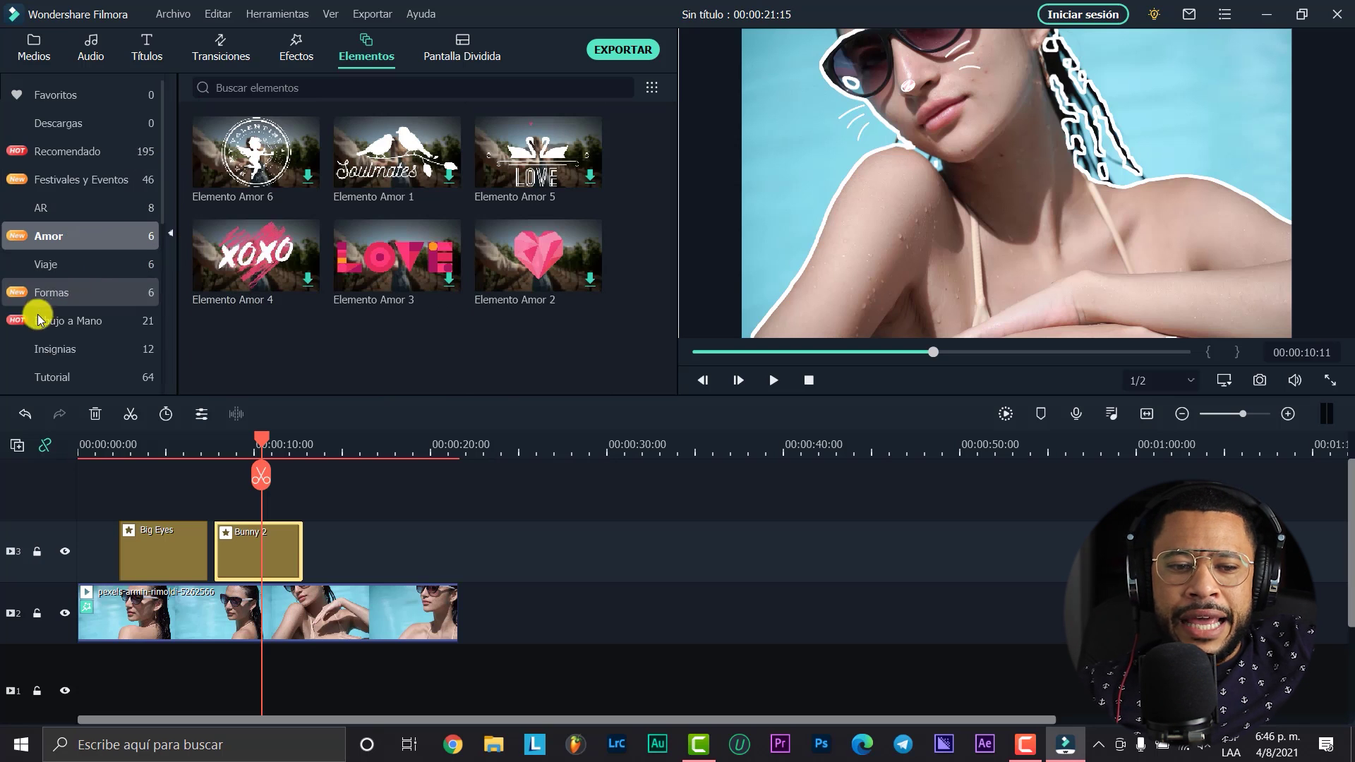
click(47, 294)
click(57, 316)
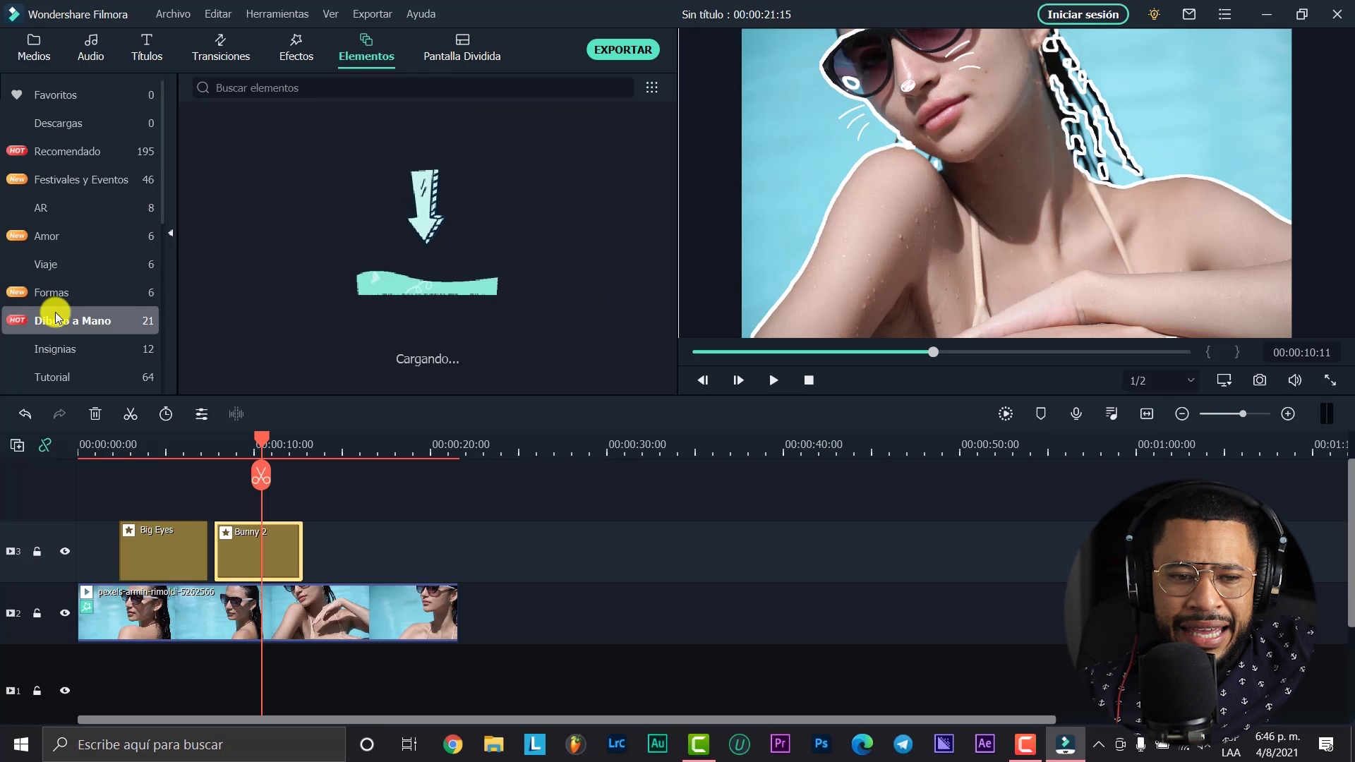
scroll(287, 272, down, 1)
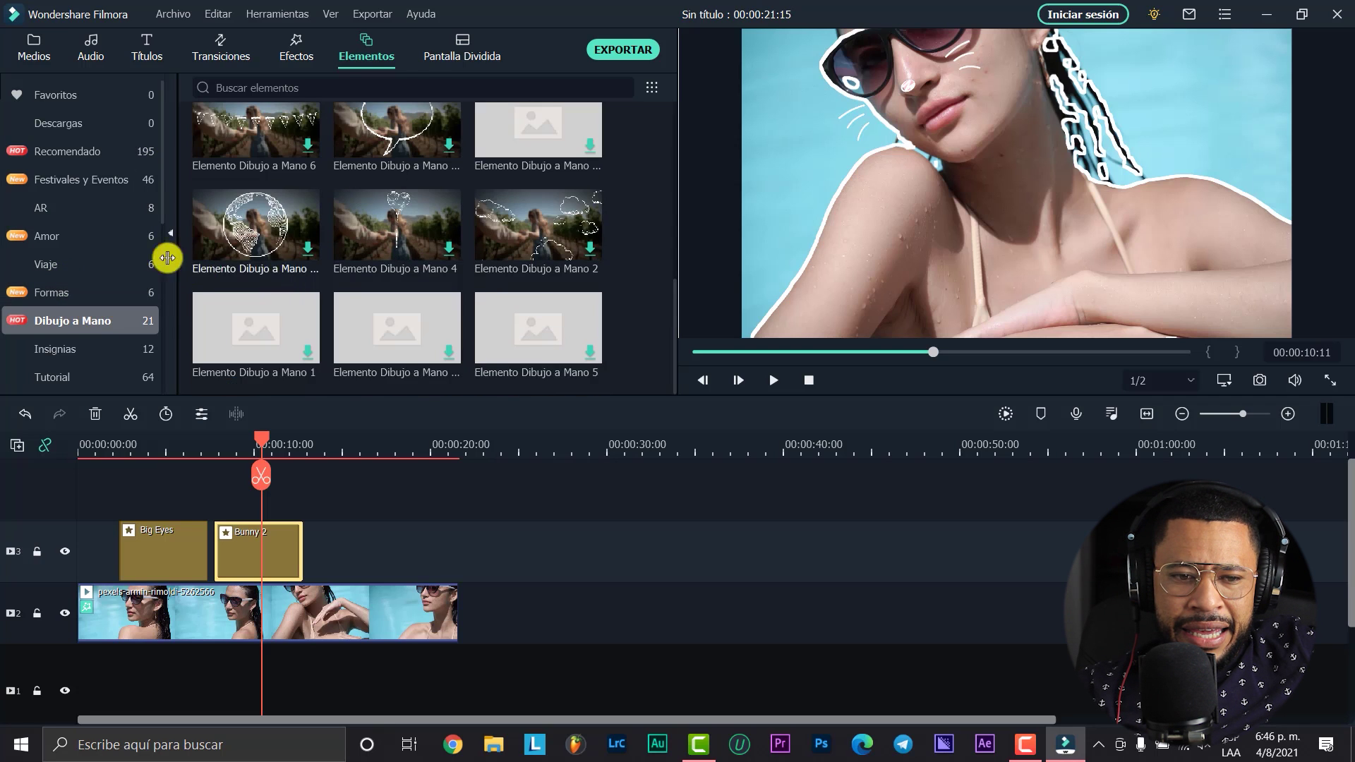
click(66, 151)
scroll(294, 182, down, 5)
scroll(308, 203, down, 10)
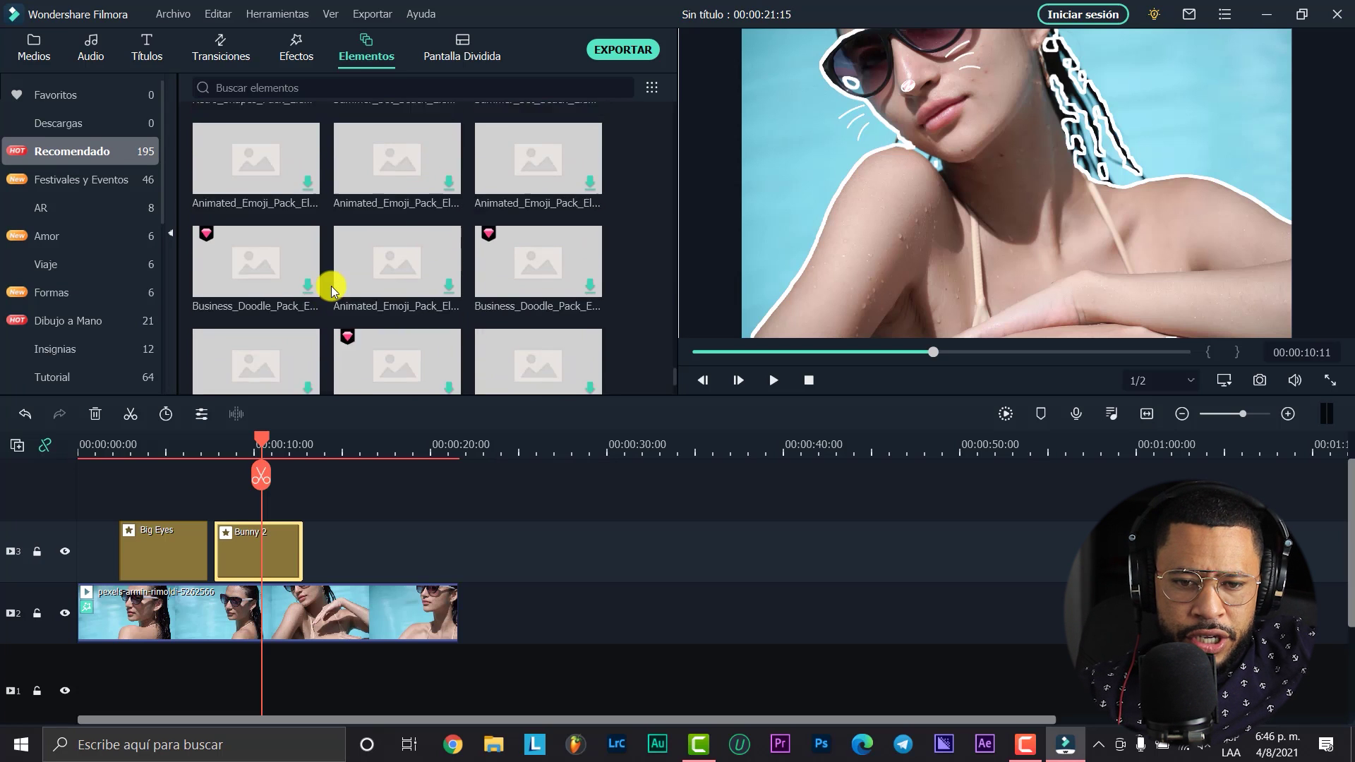
scroll(332, 289, up, 10)
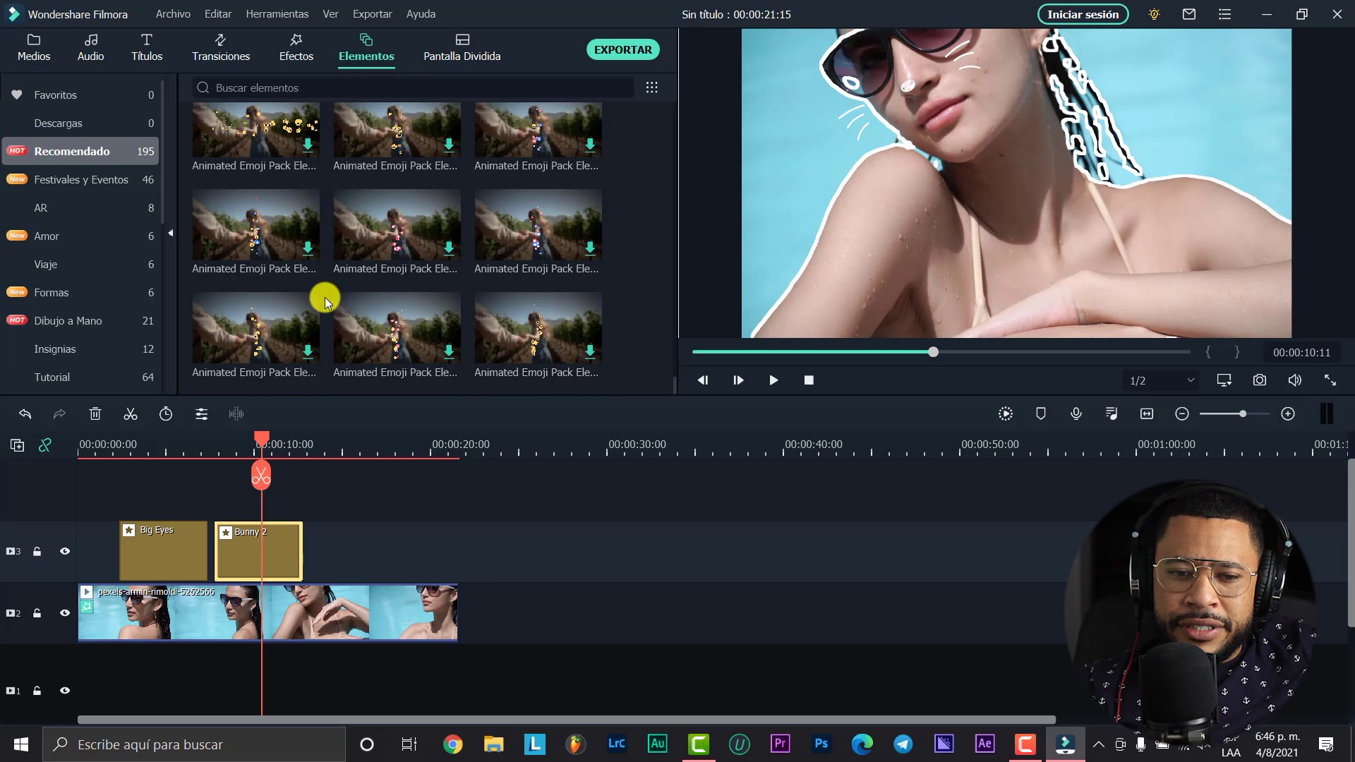
Add the Cute Dog AR sticker on track 3 directly after Bunny 2 and preview it over the woman's clip.
click(305, 62)
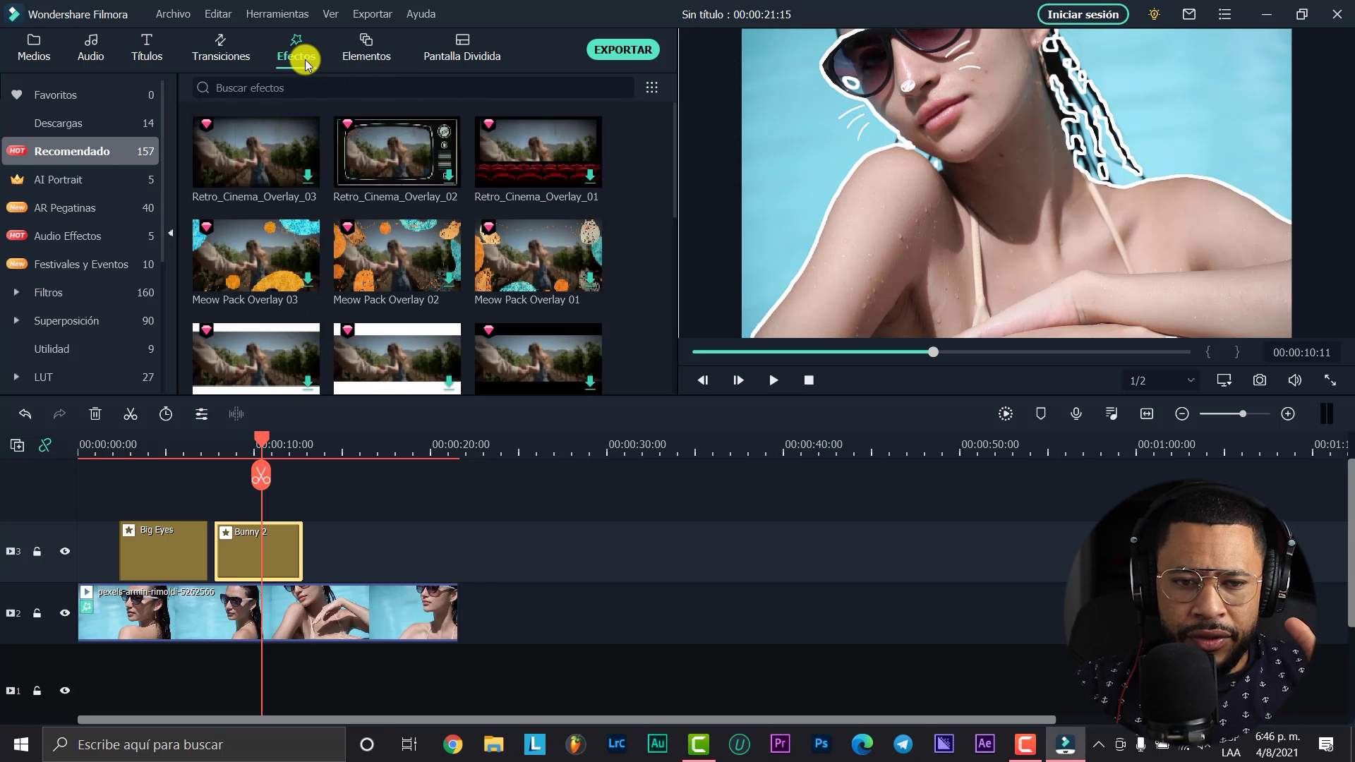
scroll(225, 254, down, 3)
click(66, 181)
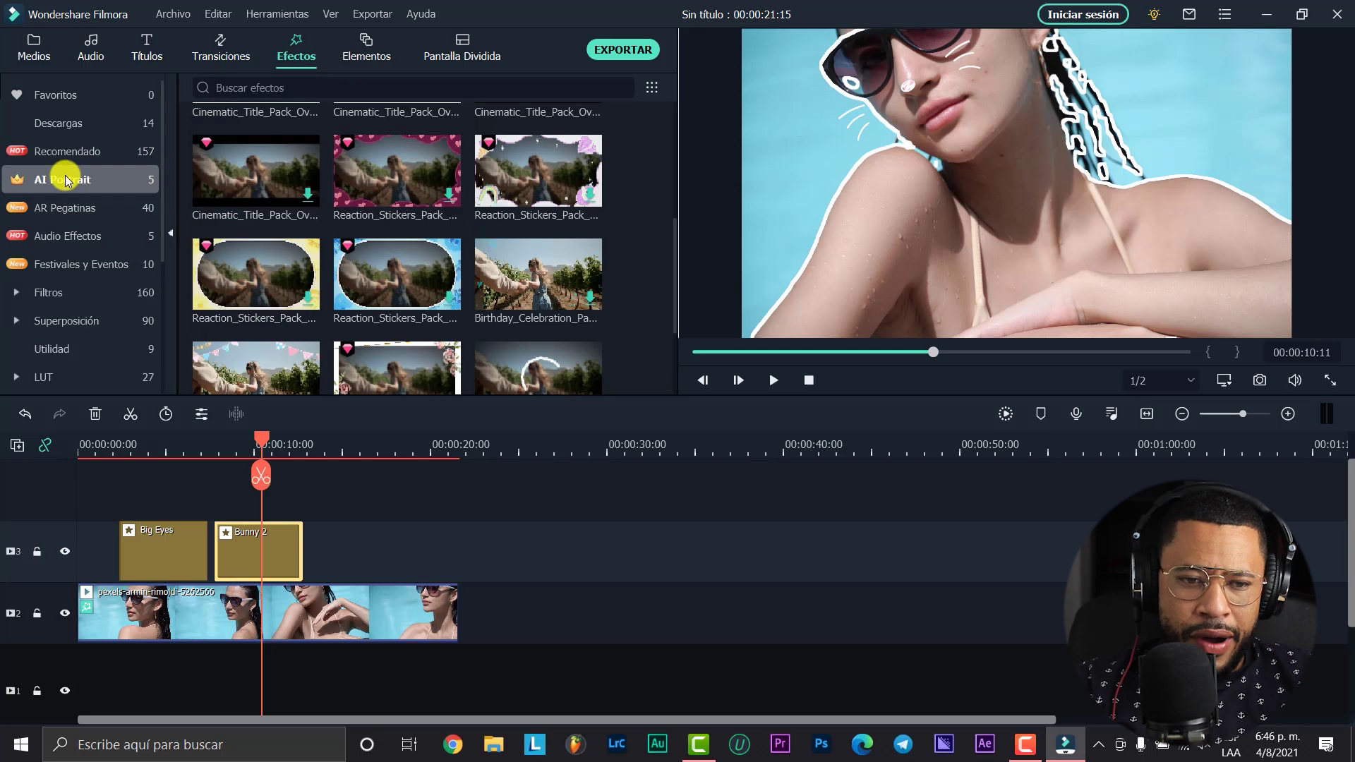
click(70, 207)
scroll(328, 293, down, 12)
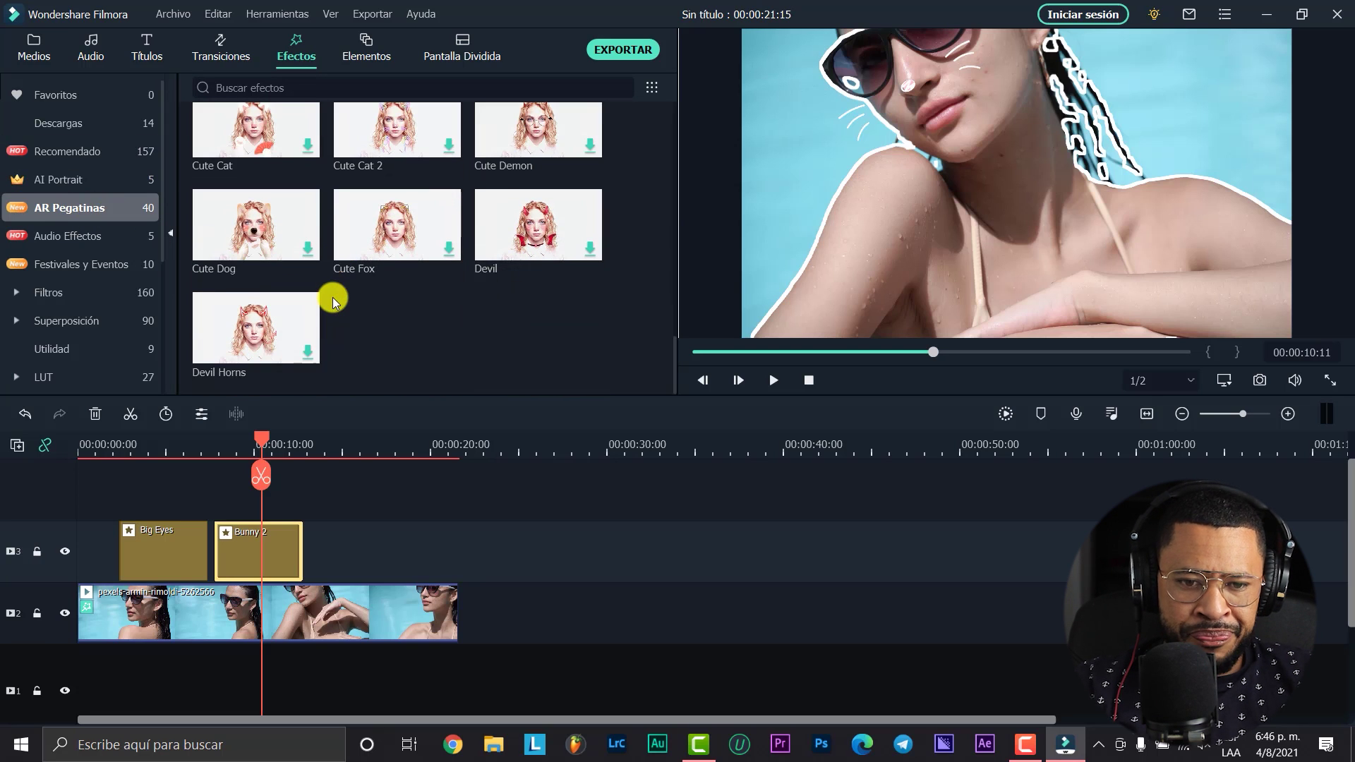
drag(247, 242, 320, 526)
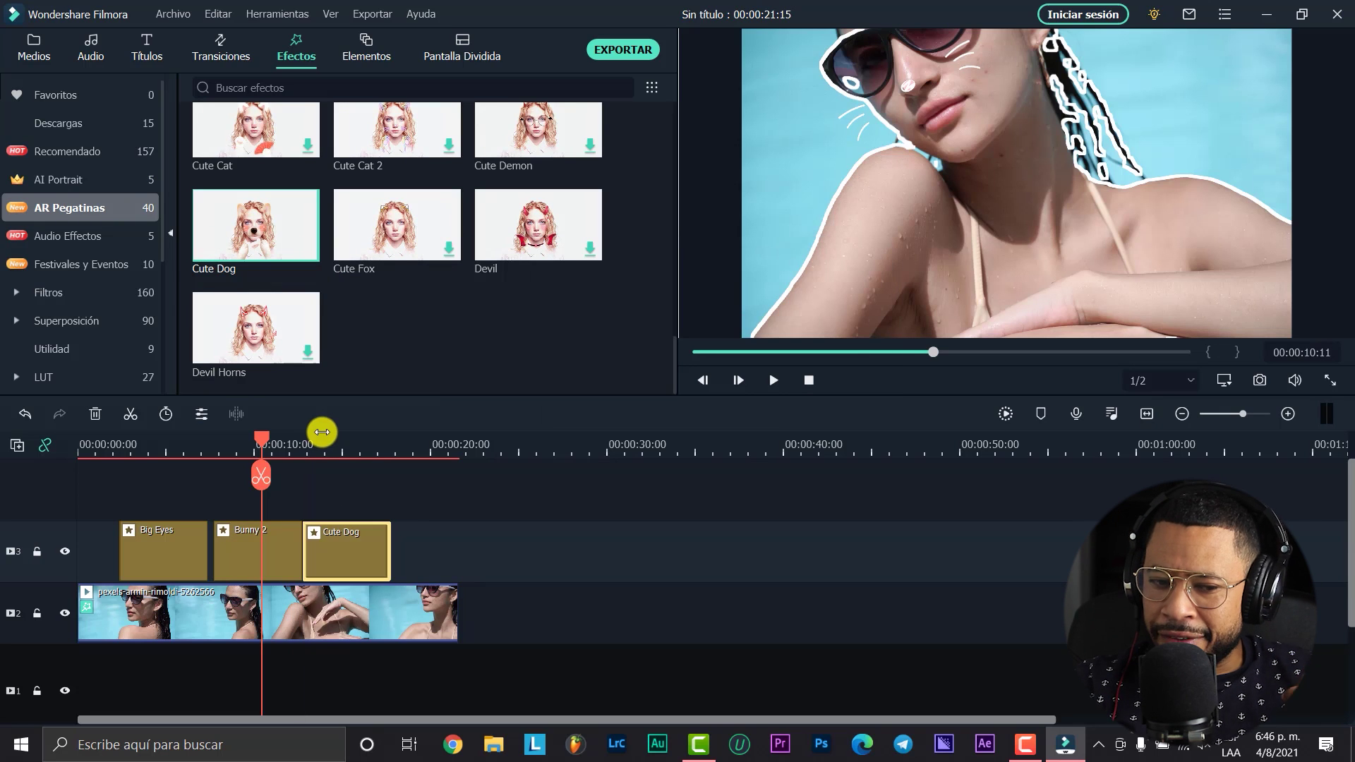
click(325, 442)
key(space)
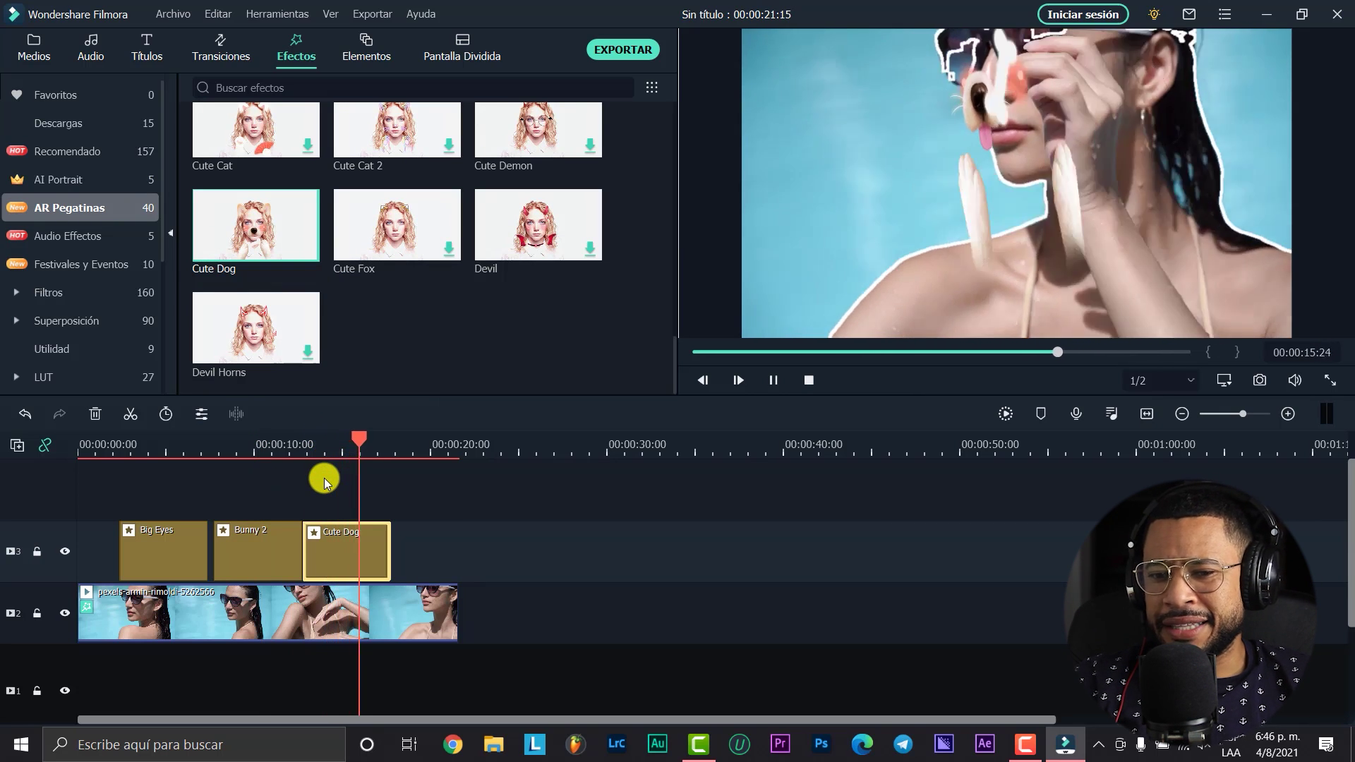
key(space)
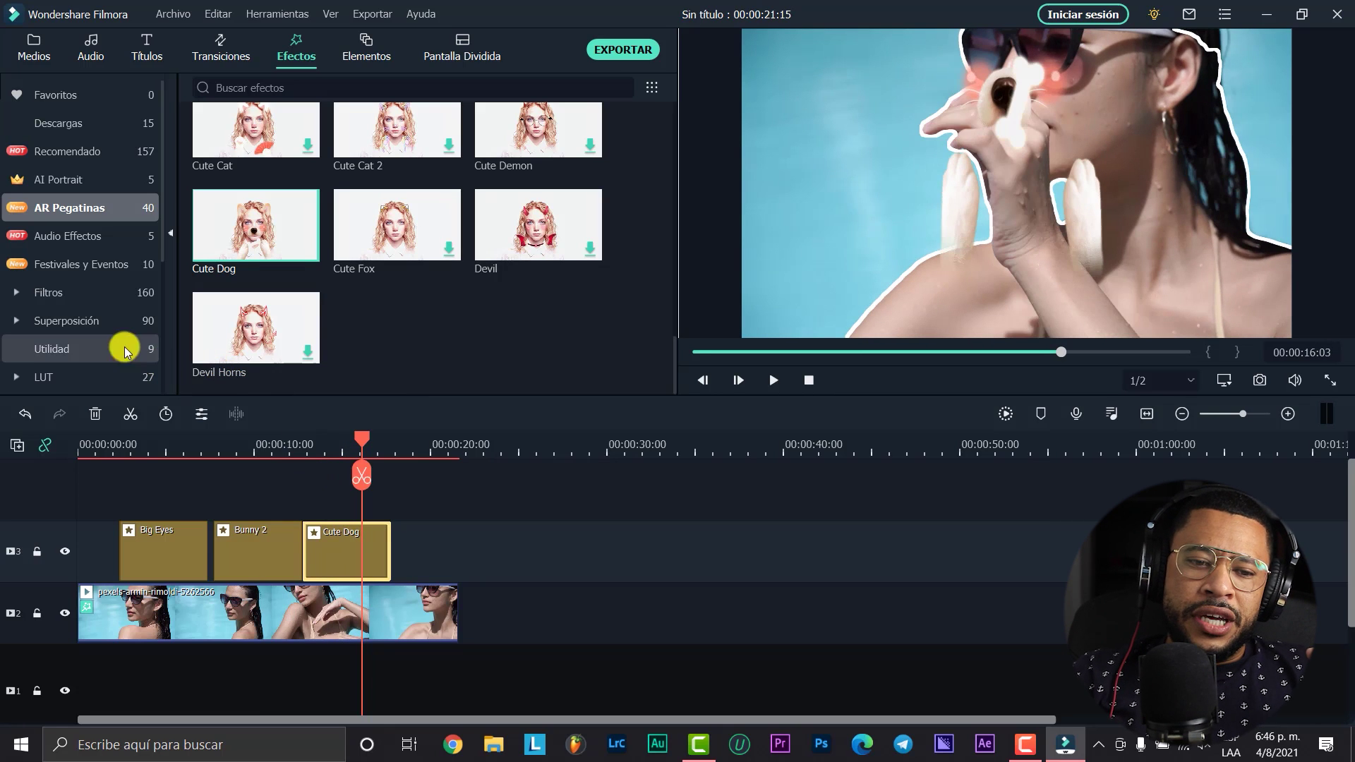
Look through the Audio Effectos, Festivales y Eventos, Agitar, Faux Film and Recomendado effect categories.
click(57, 236)
click(60, 264)
scroll(355, 266, down, 1)
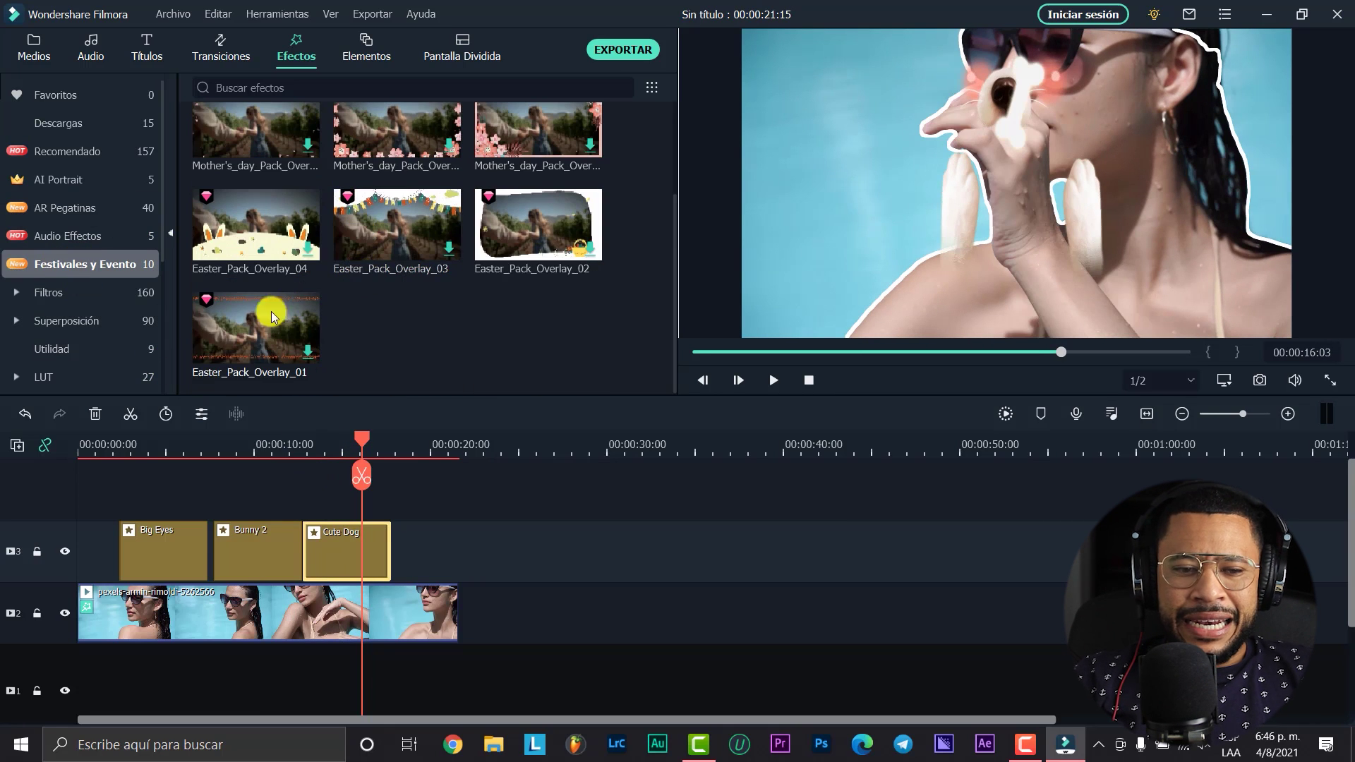
click(49, 294)
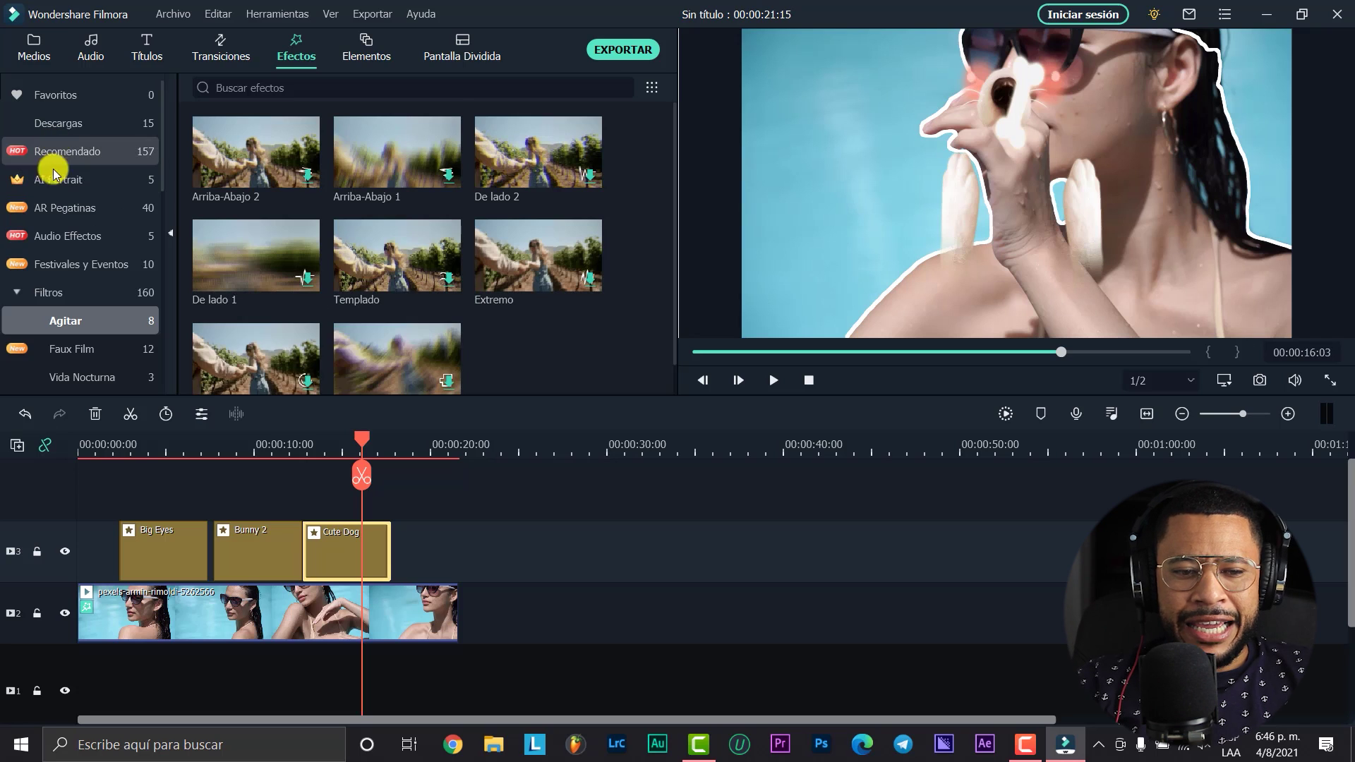
click(58, 353)
scroll(248, 239, down, 1)
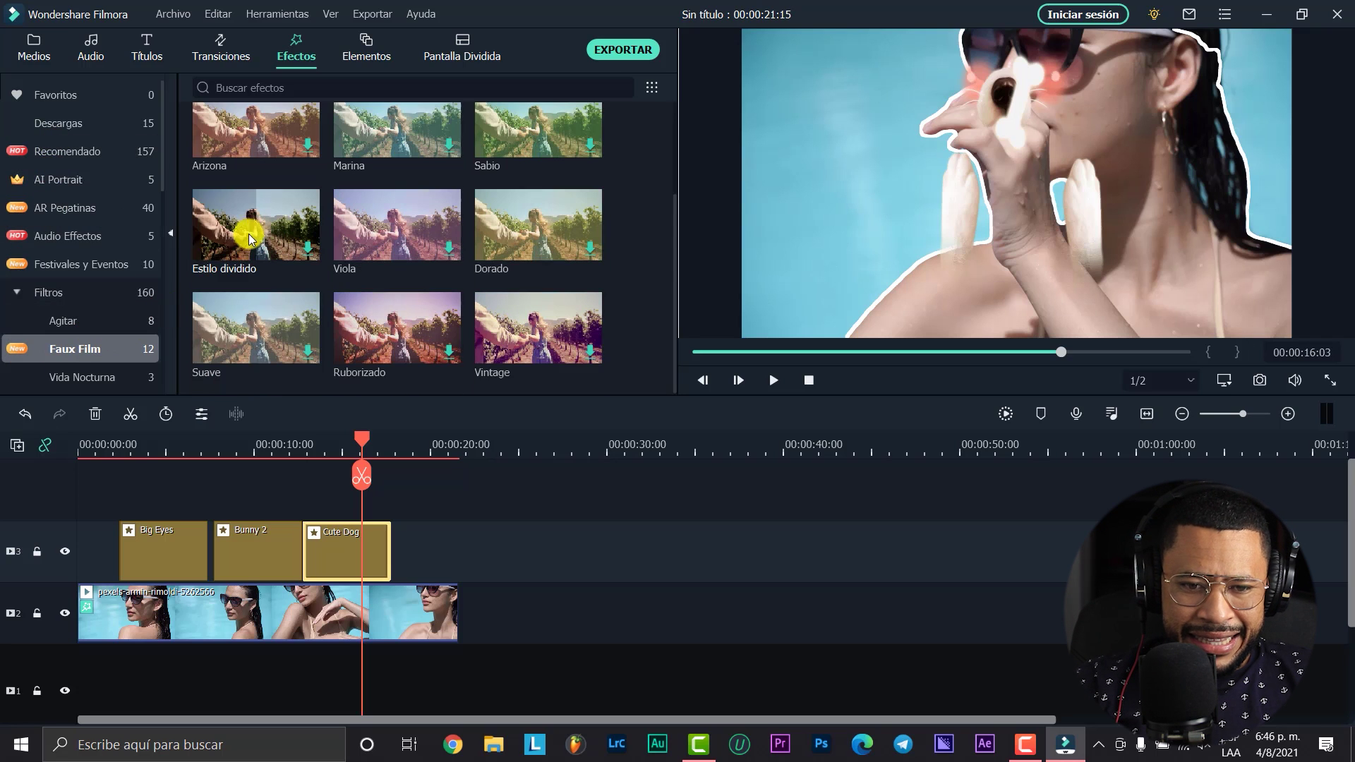
click(53, 150)
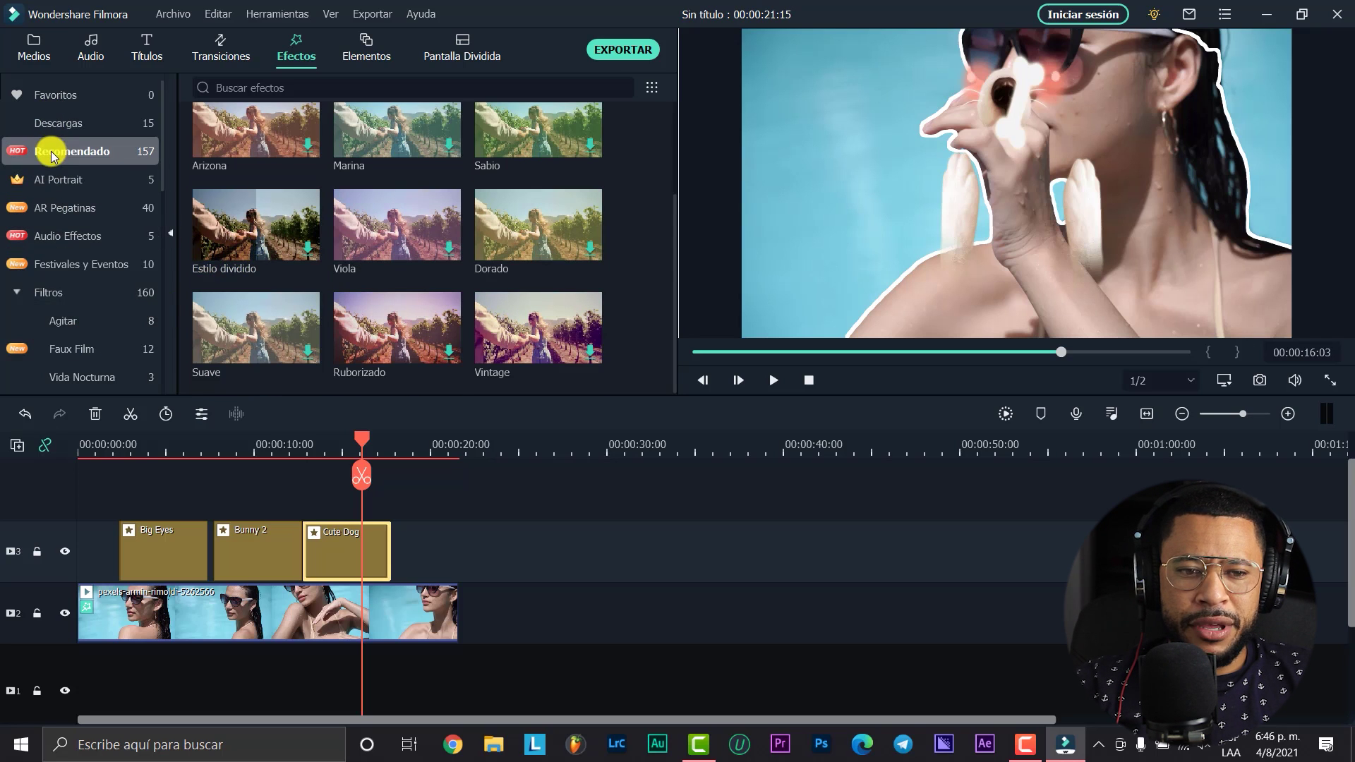
scroll(454, 177, down, 15)
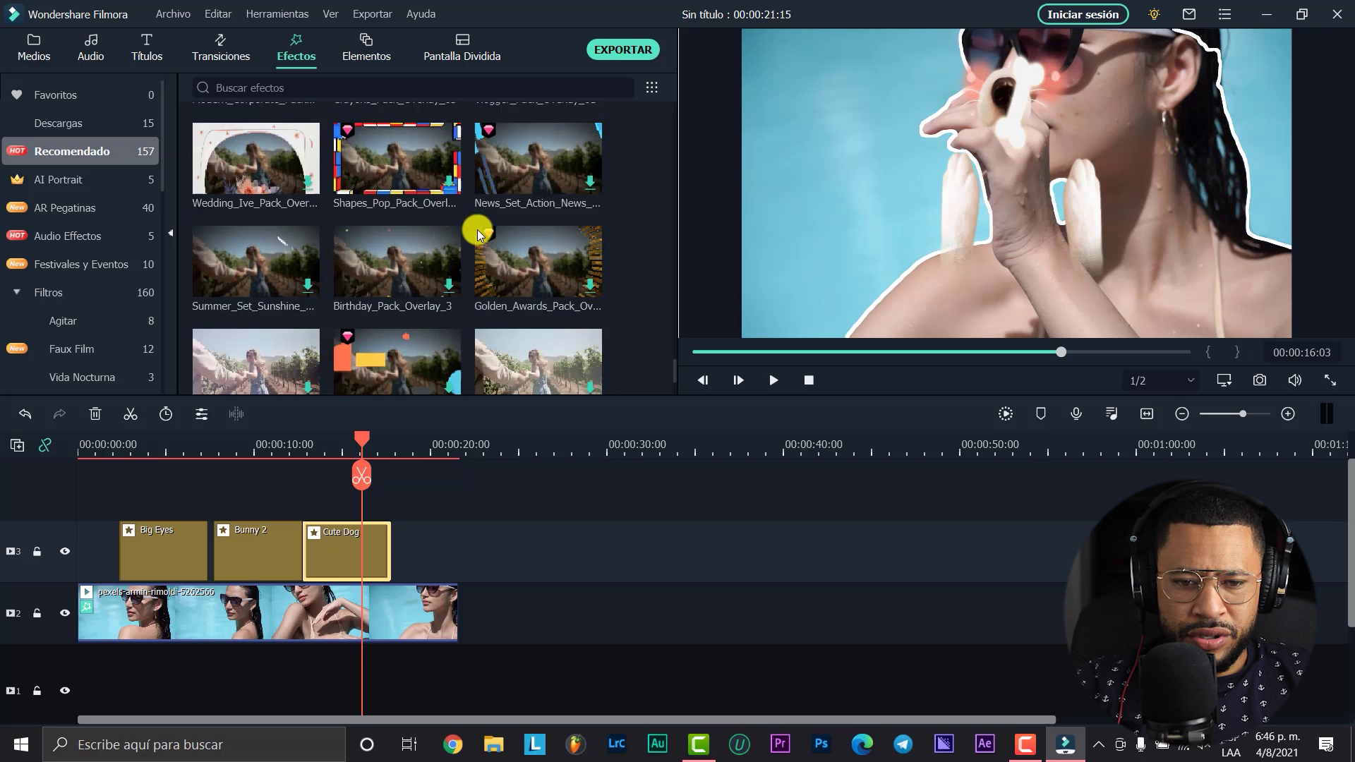
scroll(474, 237, down, 5)
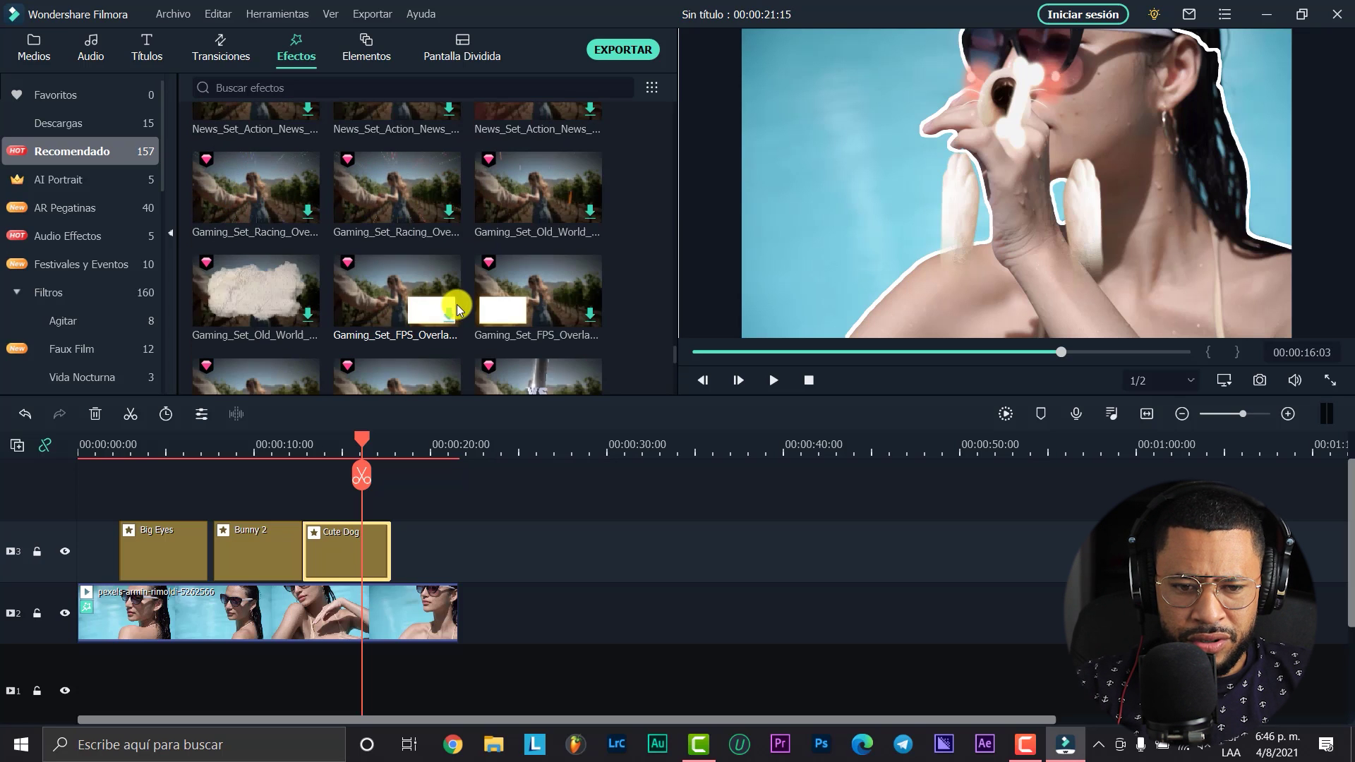
scroll(498, 309, up, 5)
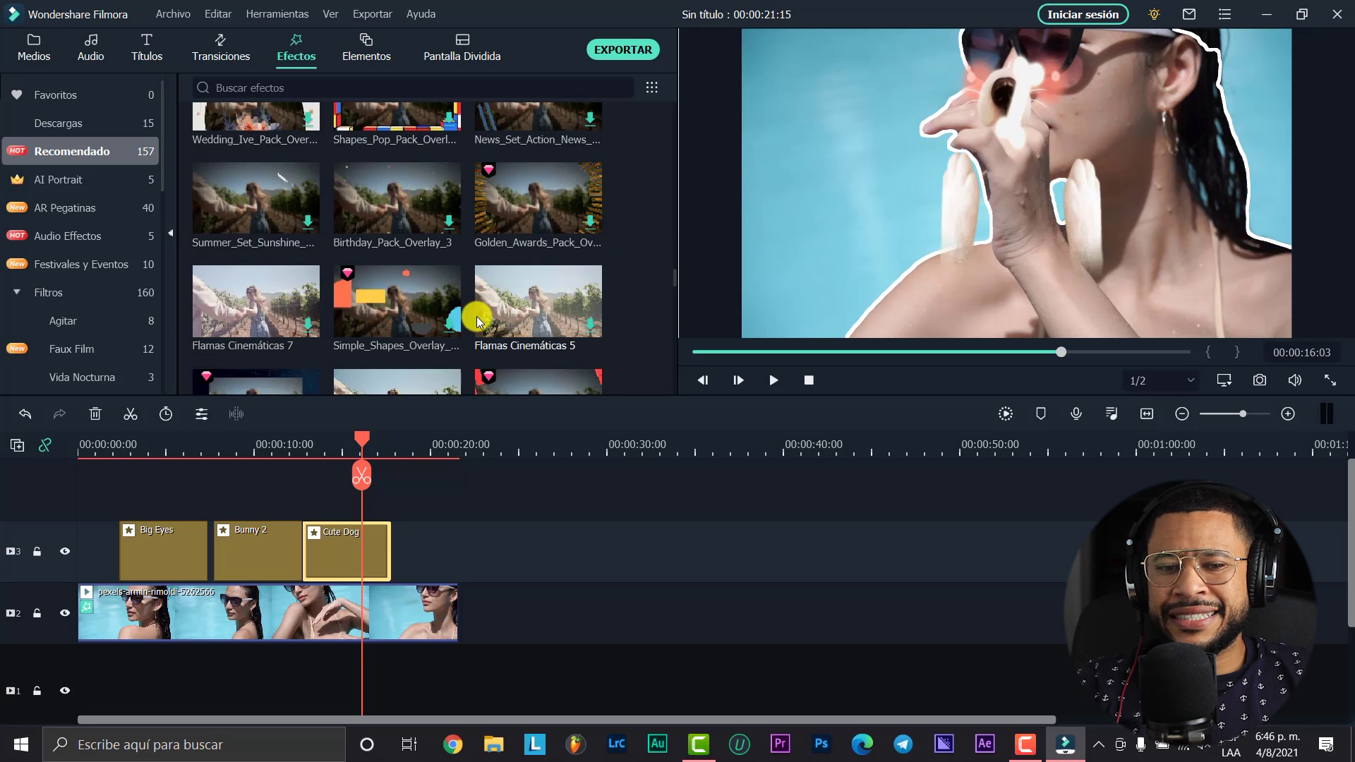
Add the recommended 3D_Social_Media_Icons_Pack_Lowerthird_03 title on track 3 near the end of the woman's clip and preview it.
click(148, 52)
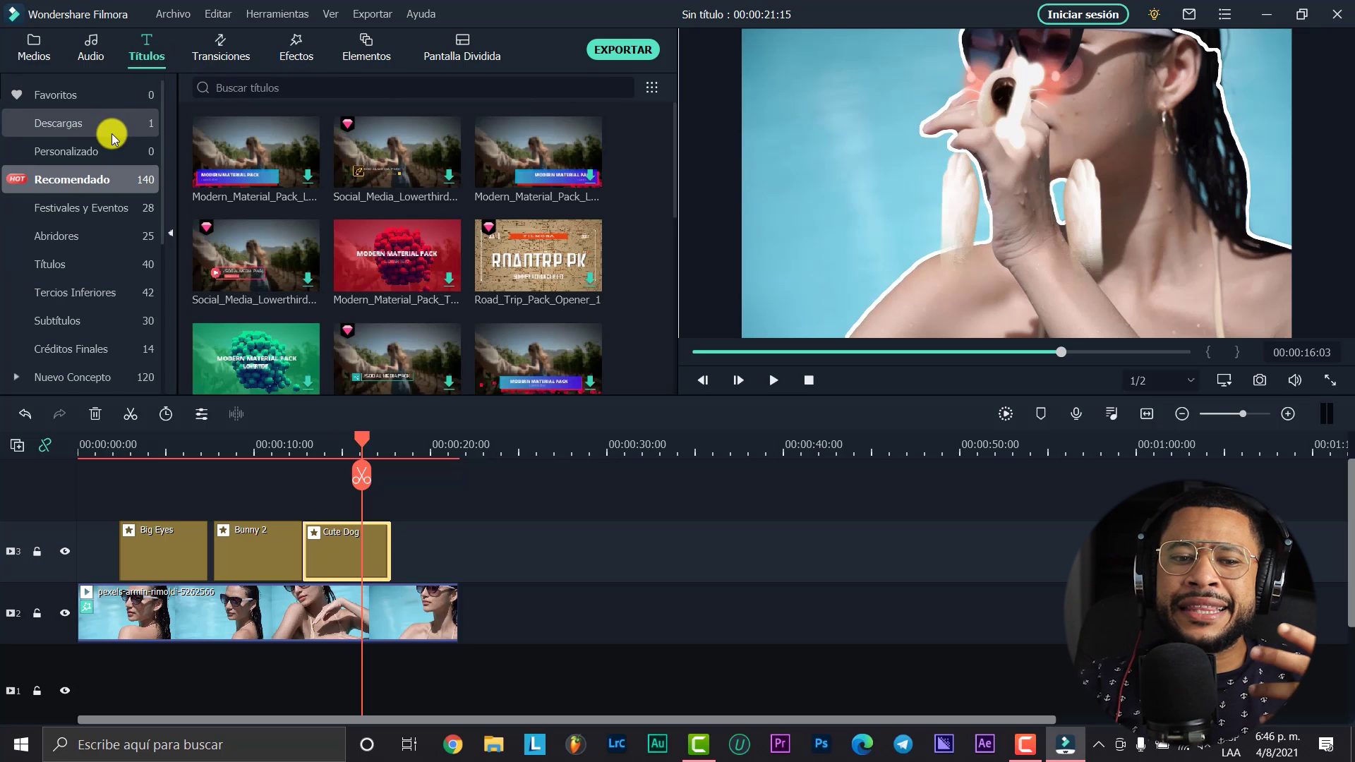
scroll(480, 311, down, 10)
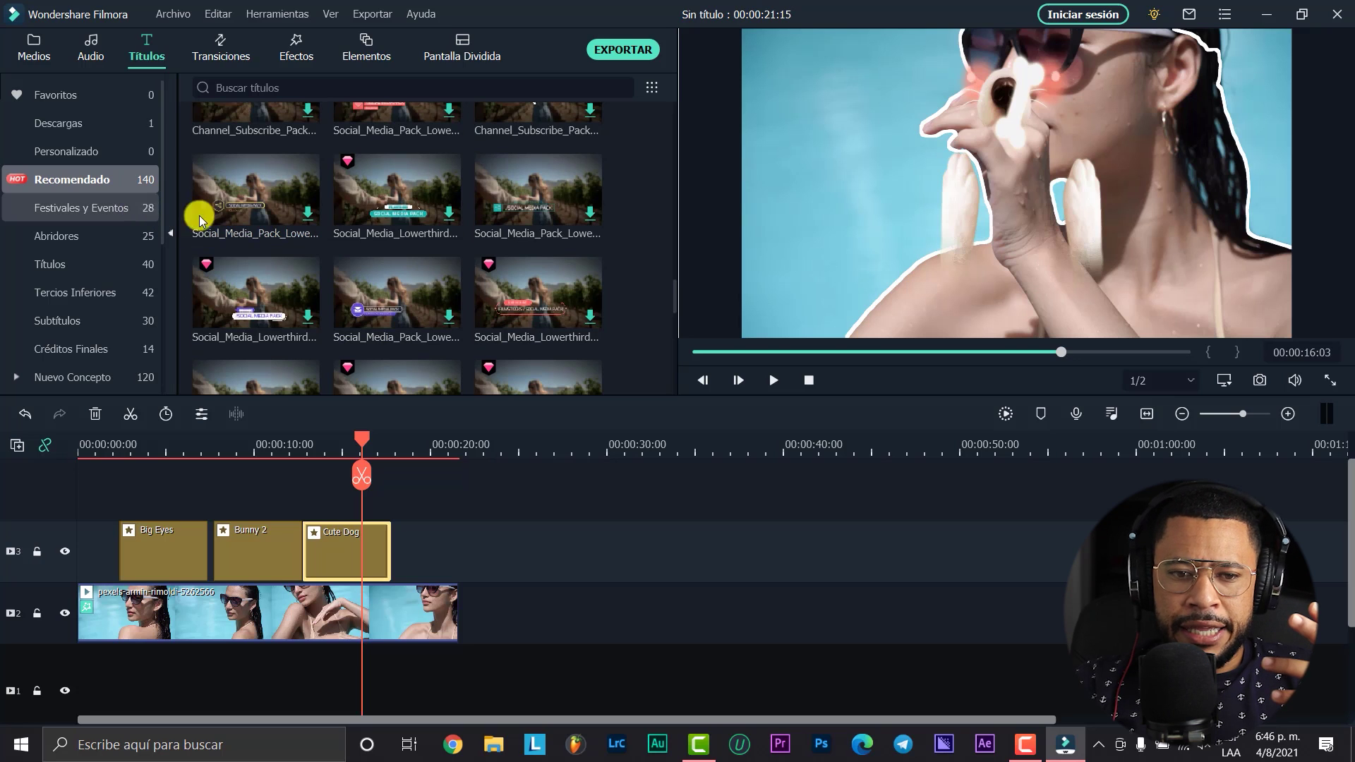
drag(361, 187, 443, 549)
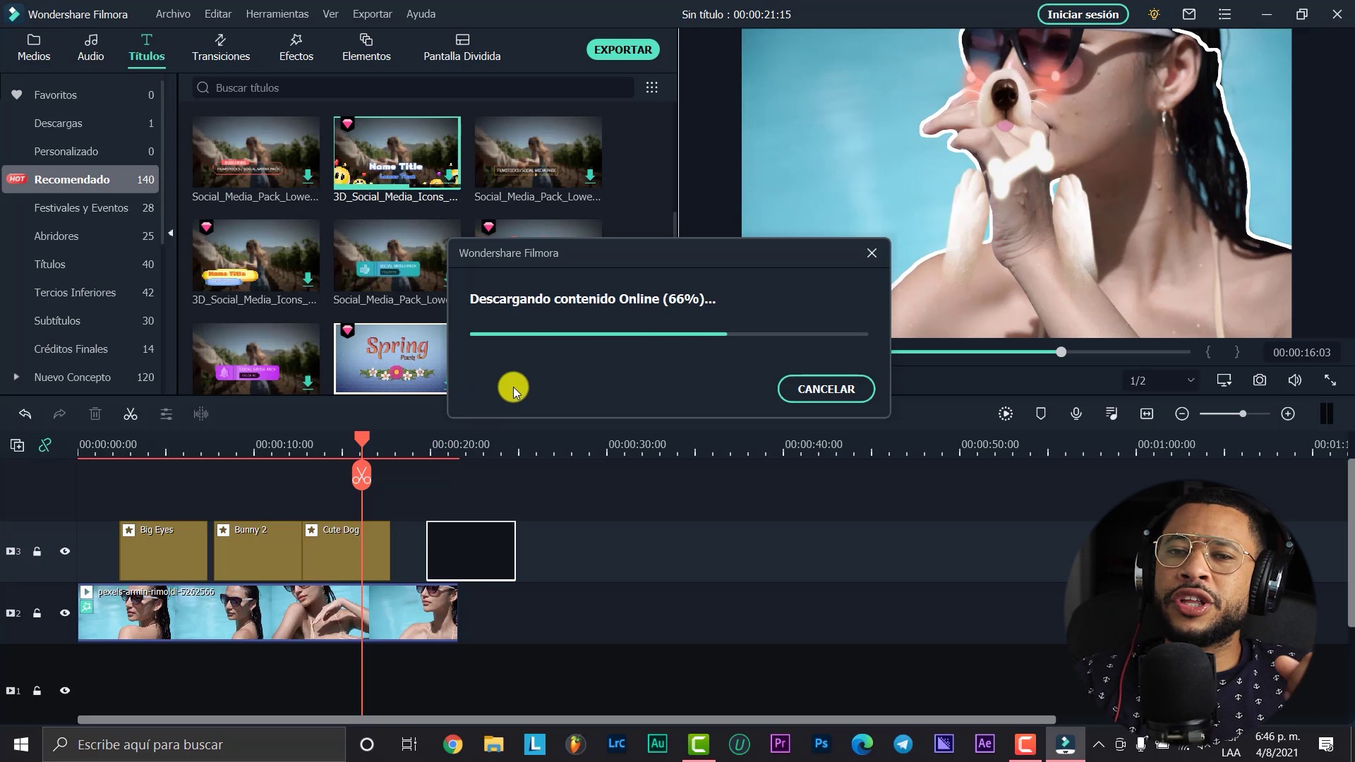
click(437, 447)
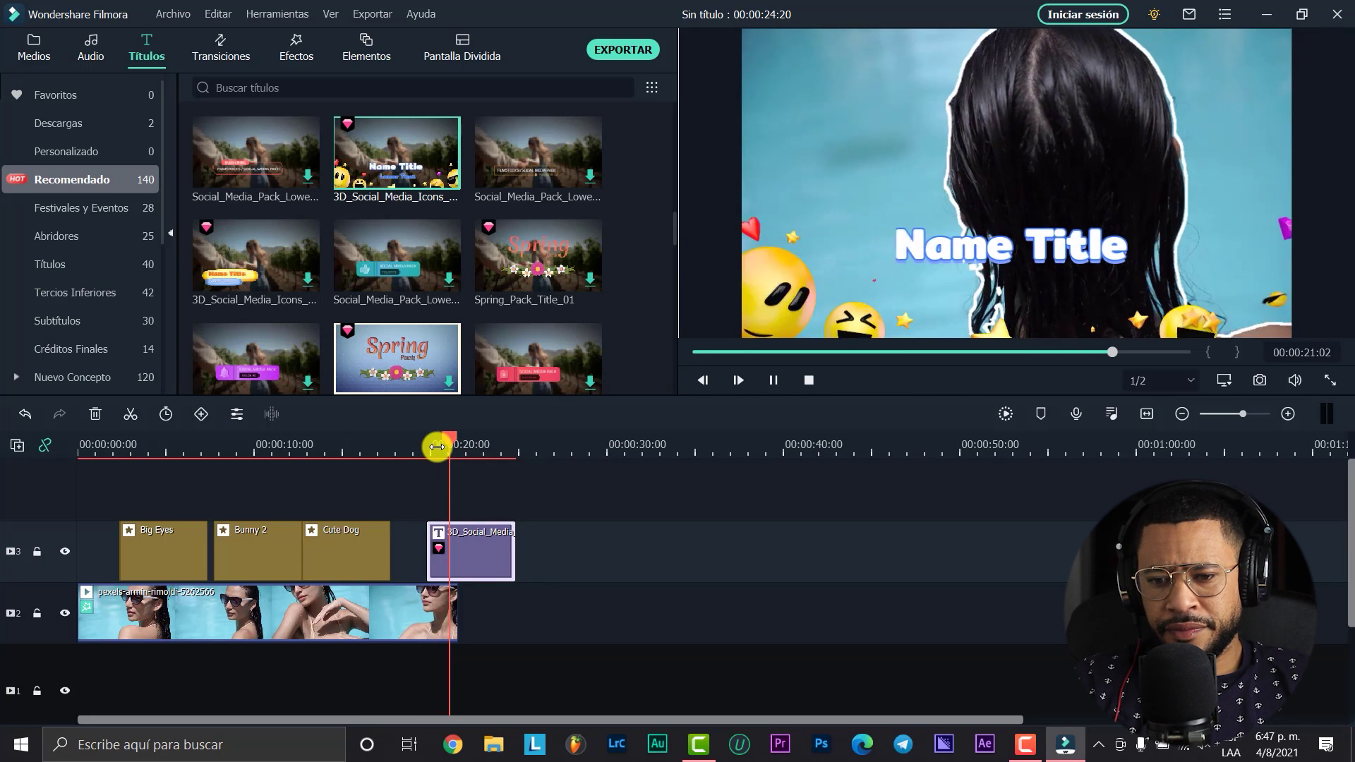
click(774, 380)
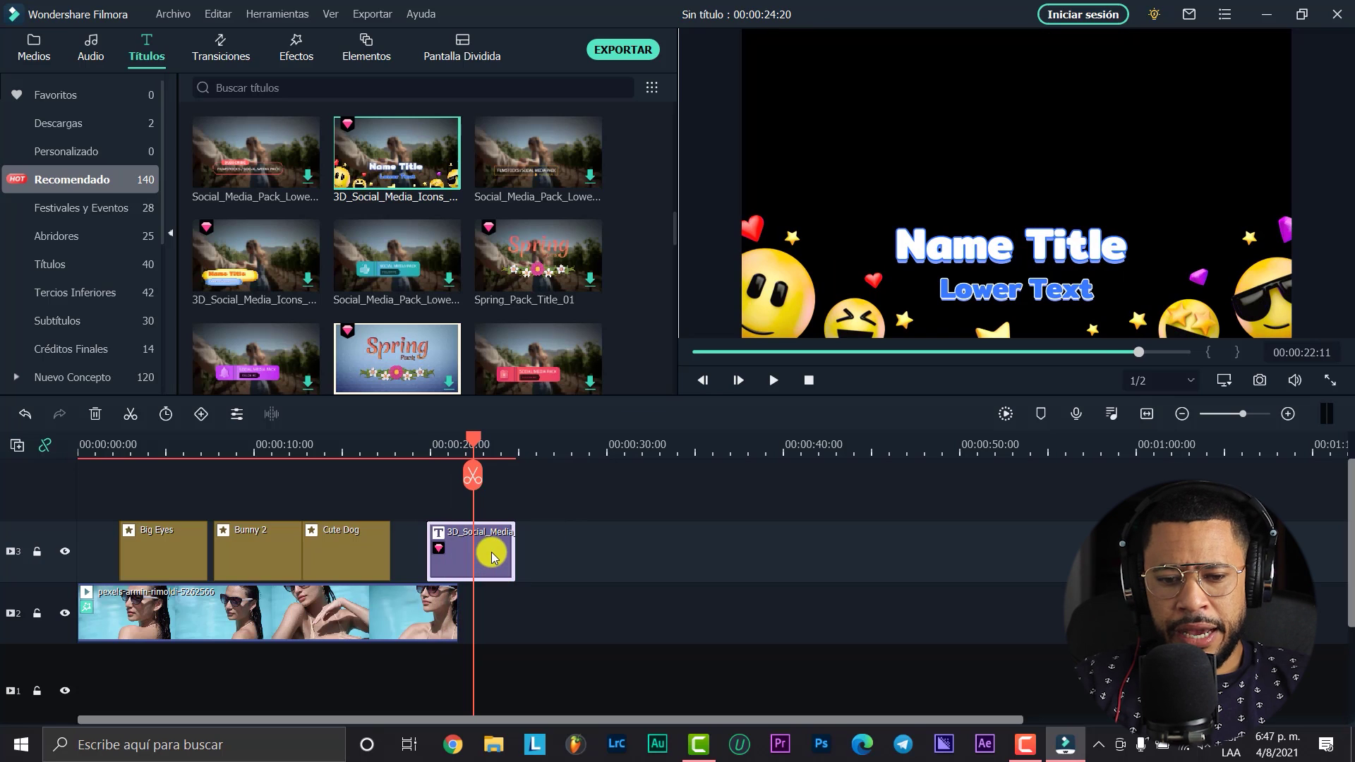
Open the emoji title for editing and replace its lower text line with "fdhht".
double_click(492, 557)
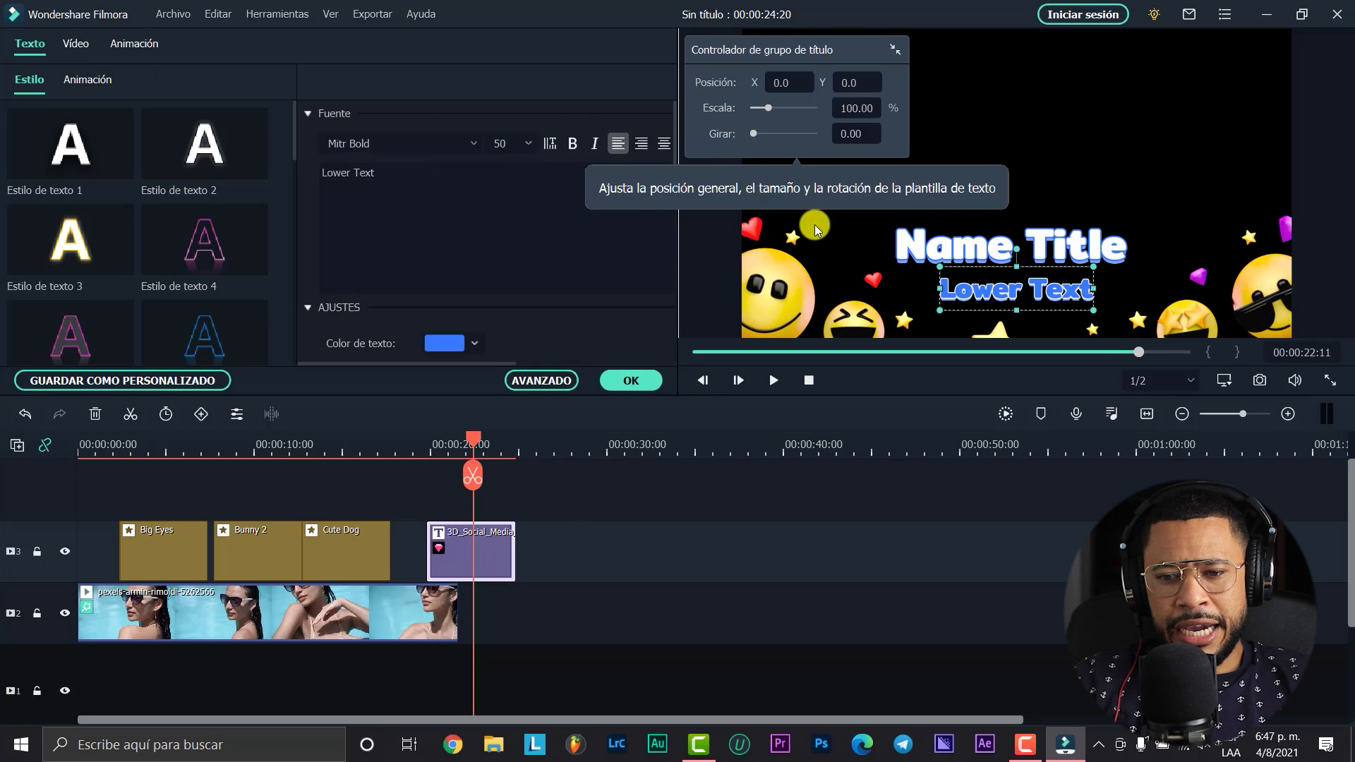
click(341, 191)
key(ctrl+a)
text(fdhht)
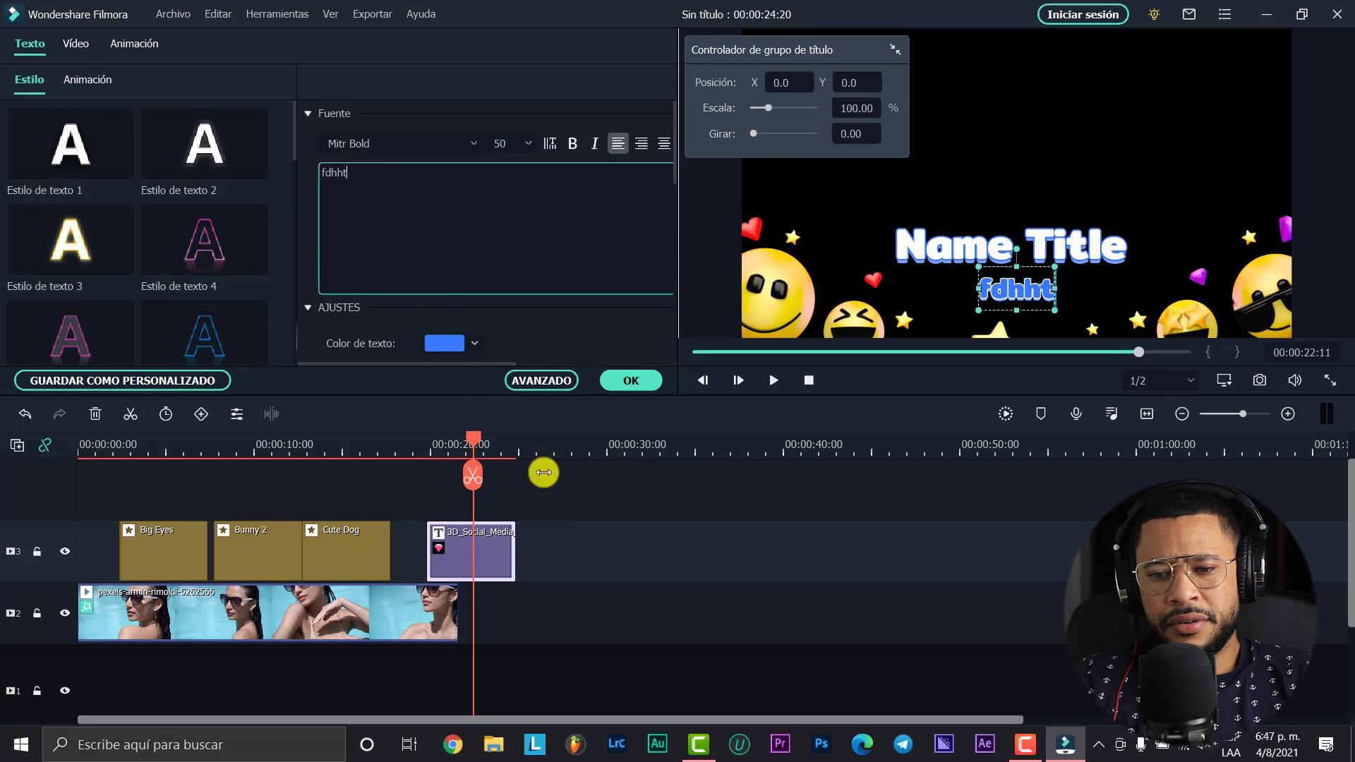
Replace the emoji title's main "Name Title" line with "fcdghafatjr" and accept the title changes.
click(940, 245)
click(381, 179)
key(ctrl+a)
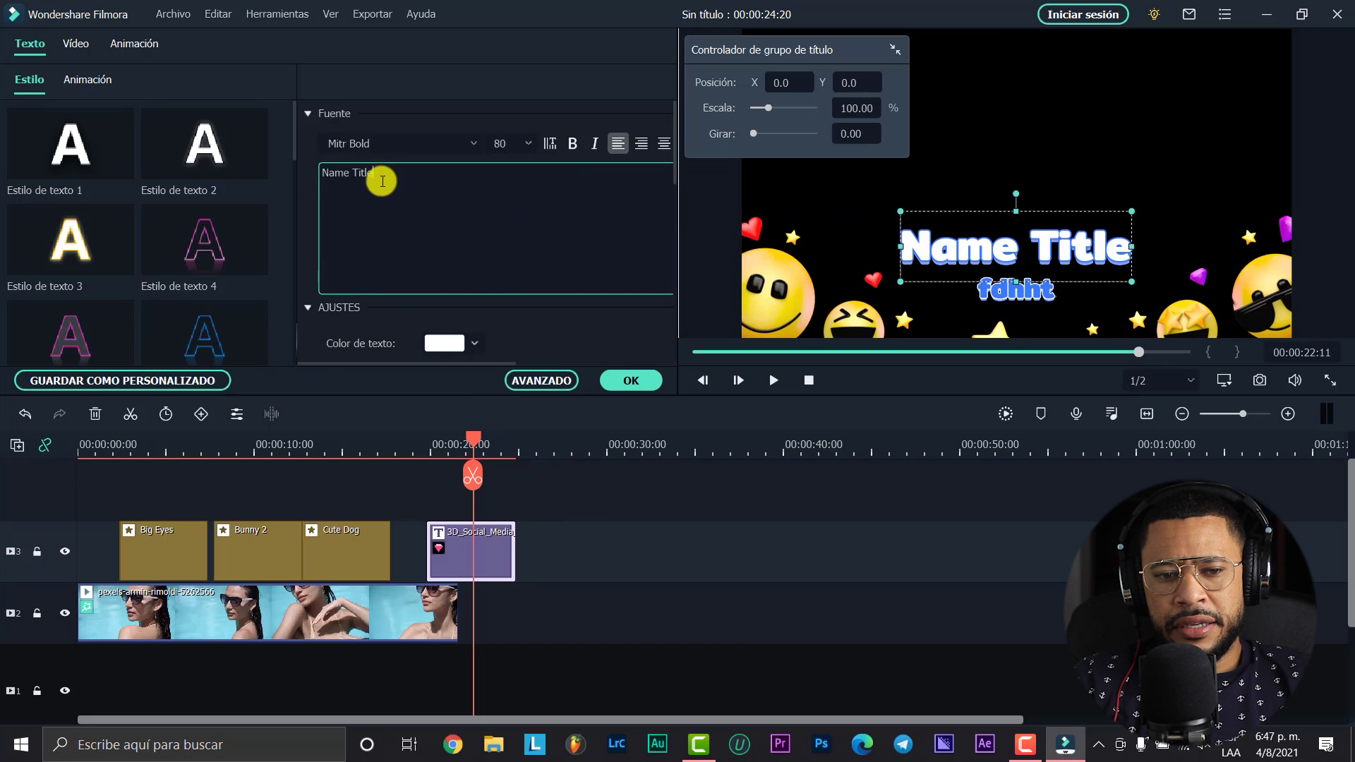
text(fcdghafatjr)
click(710, 595)
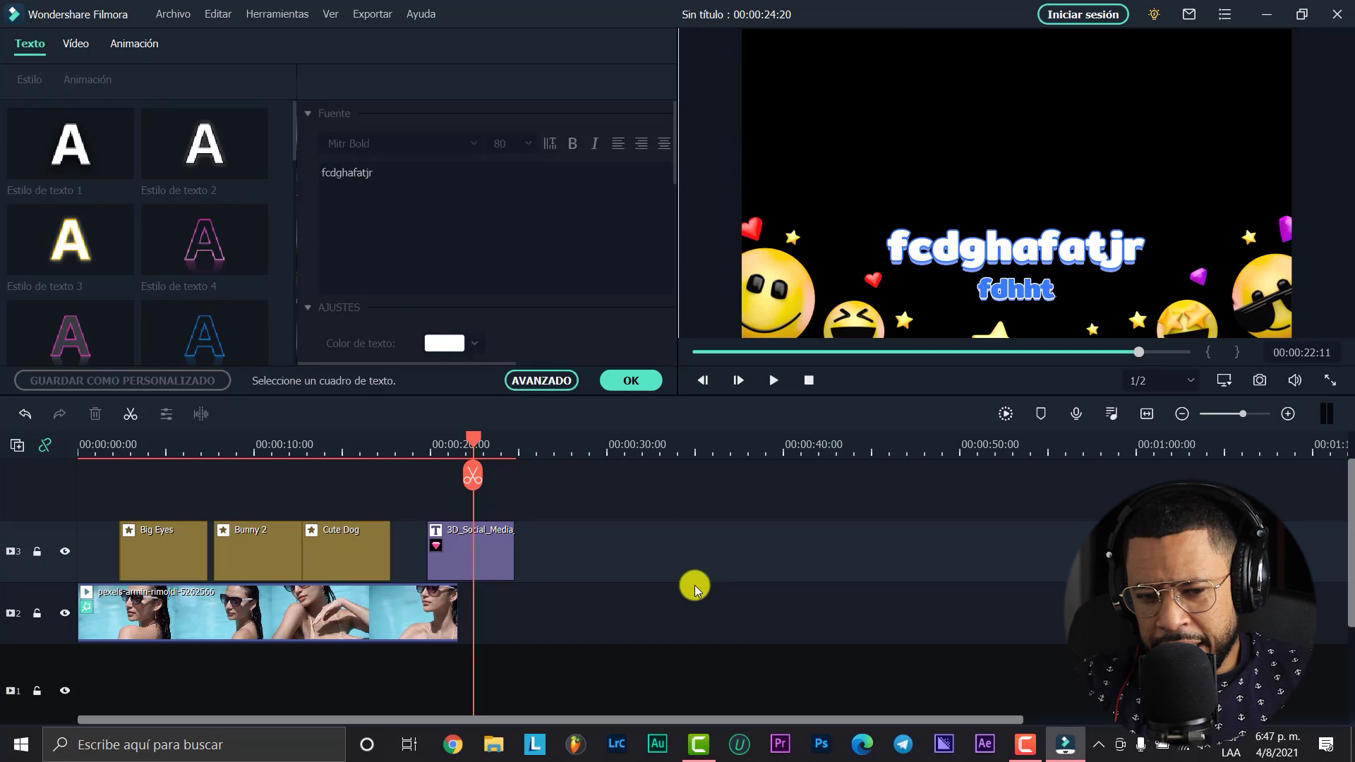
click(630, 380)
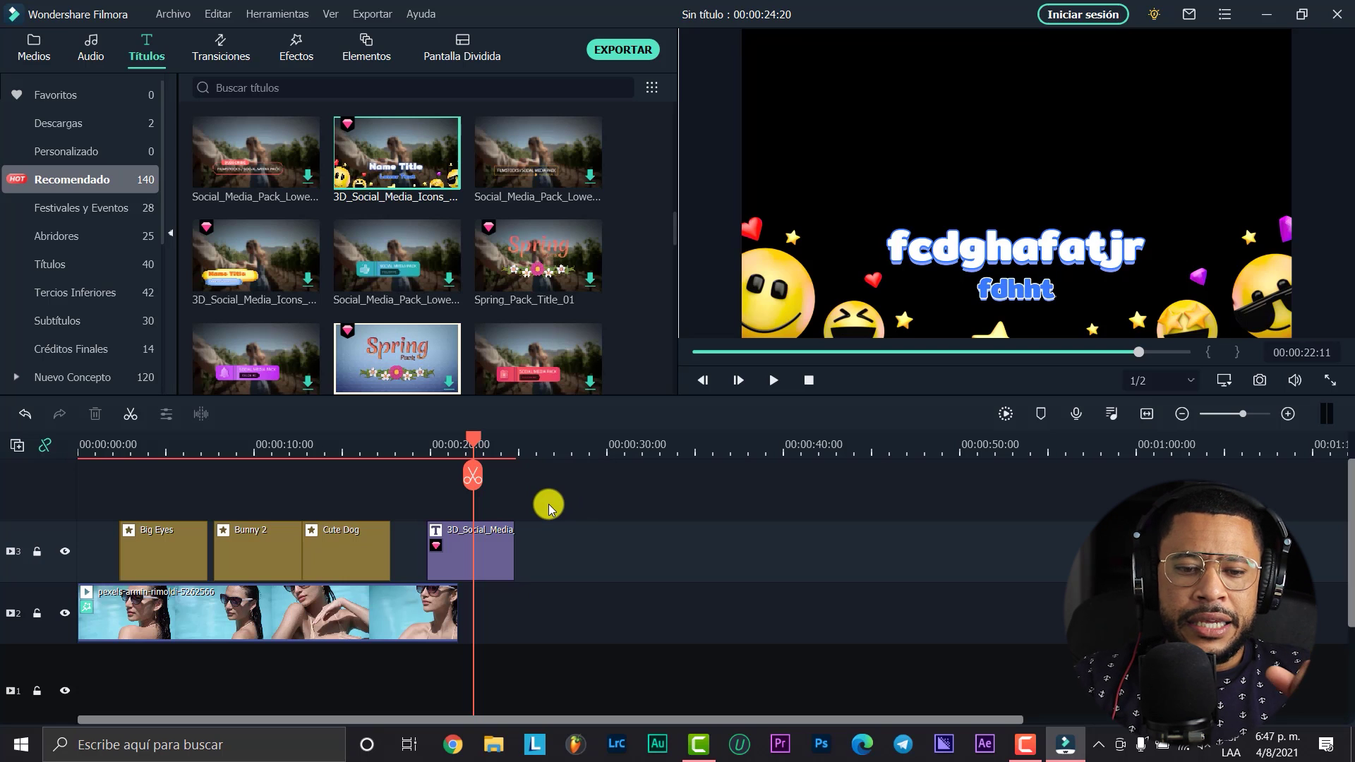
Move the playhead to 00:00:01:20 and delete the Big Eyes, Bunny 2 and Cute Dog stickers from track 3.
click(402, 432)
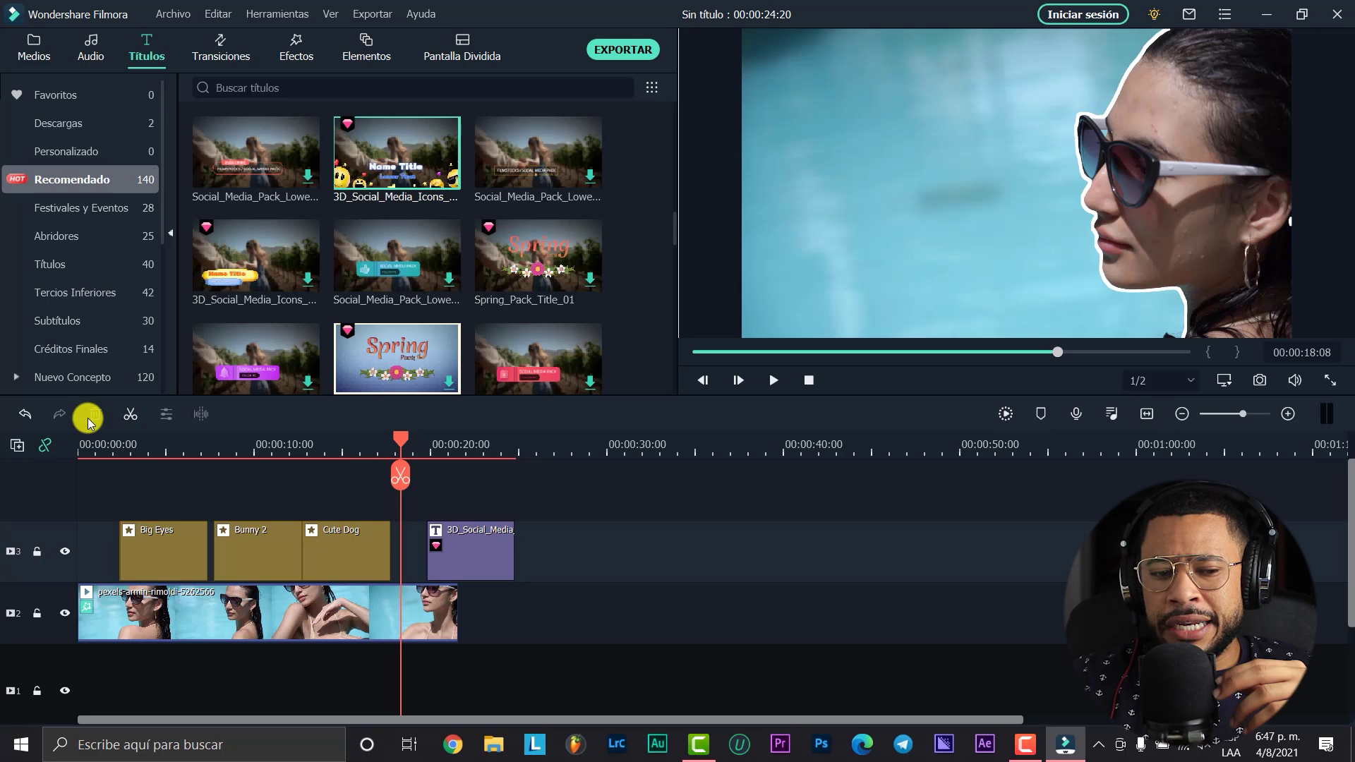
click(109, 434)
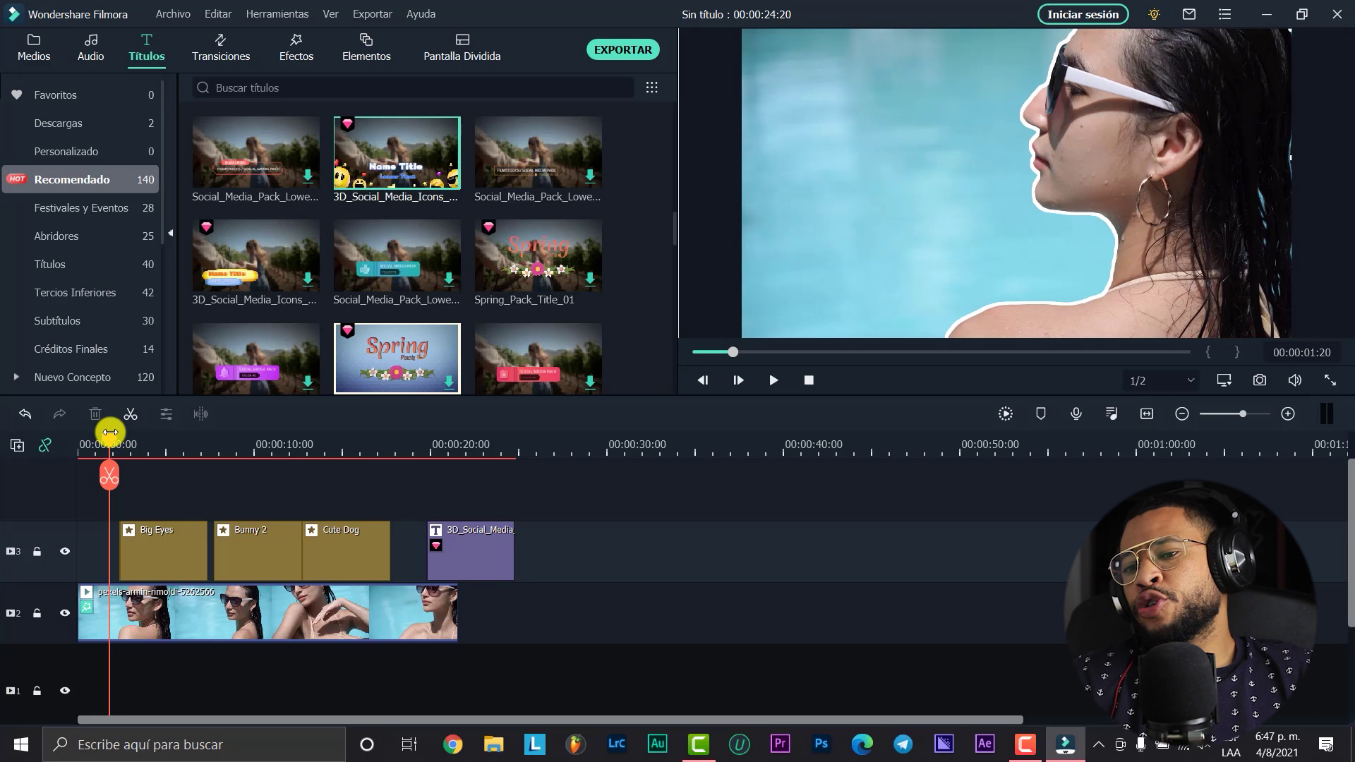
drag(157, 505, 337, 563)
key(Delete)
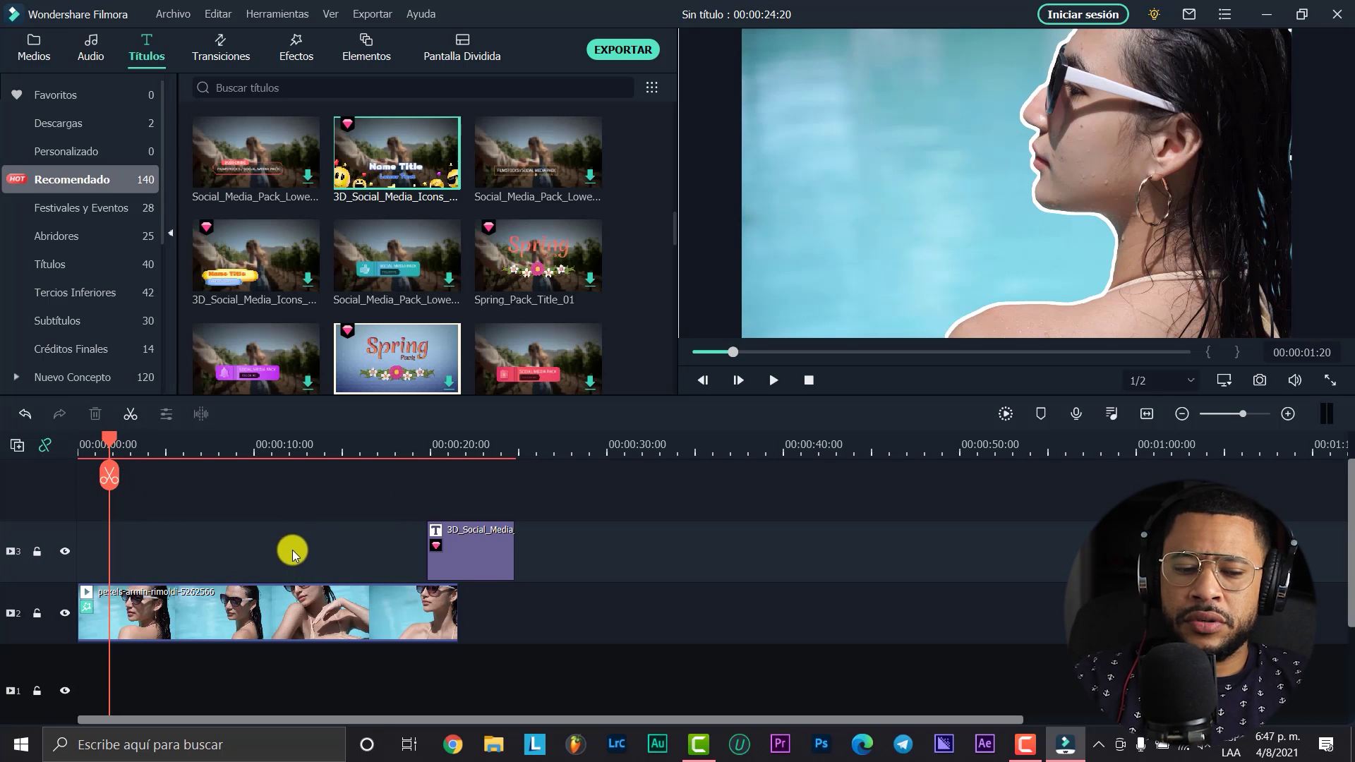
Place the orange background video on track 1 from the playhead position and review the video effects applied to the woman's clip.
click(44, 53)
drag(517, 147, 113, 677)
double_click(207, 619)
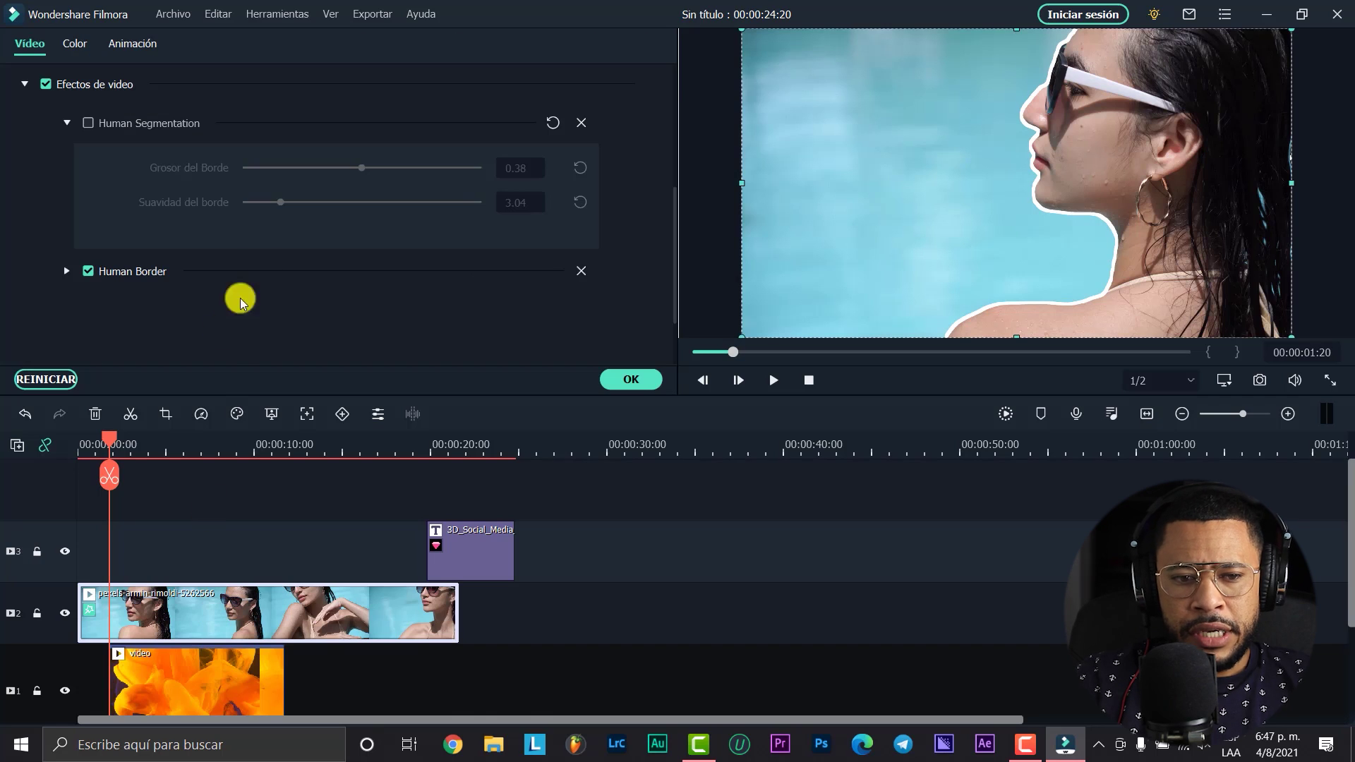
click(28, 85)
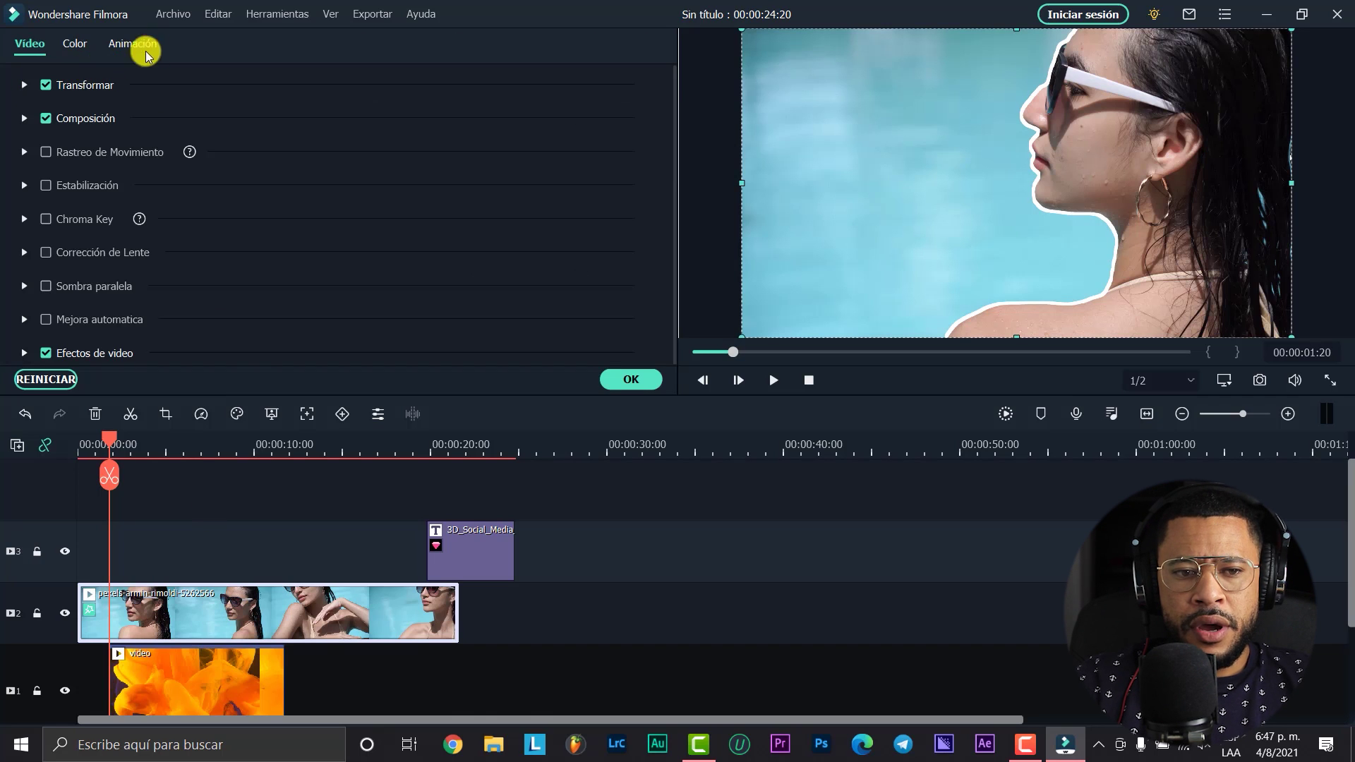
click(630, 379)
Apply the Human Segmentation effect from AI Portrait to the woman's clip and preview her over the orange background.
click(296, 63)
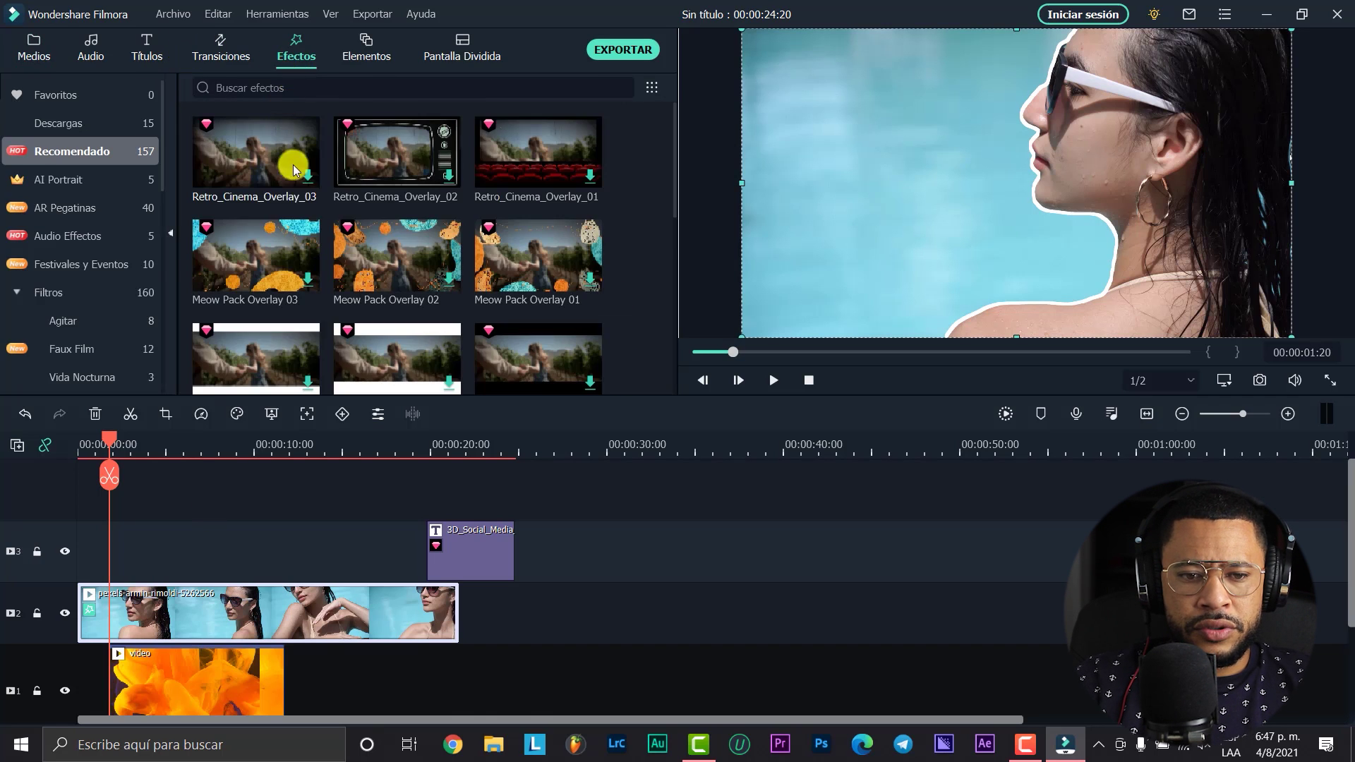
click(69, 185)
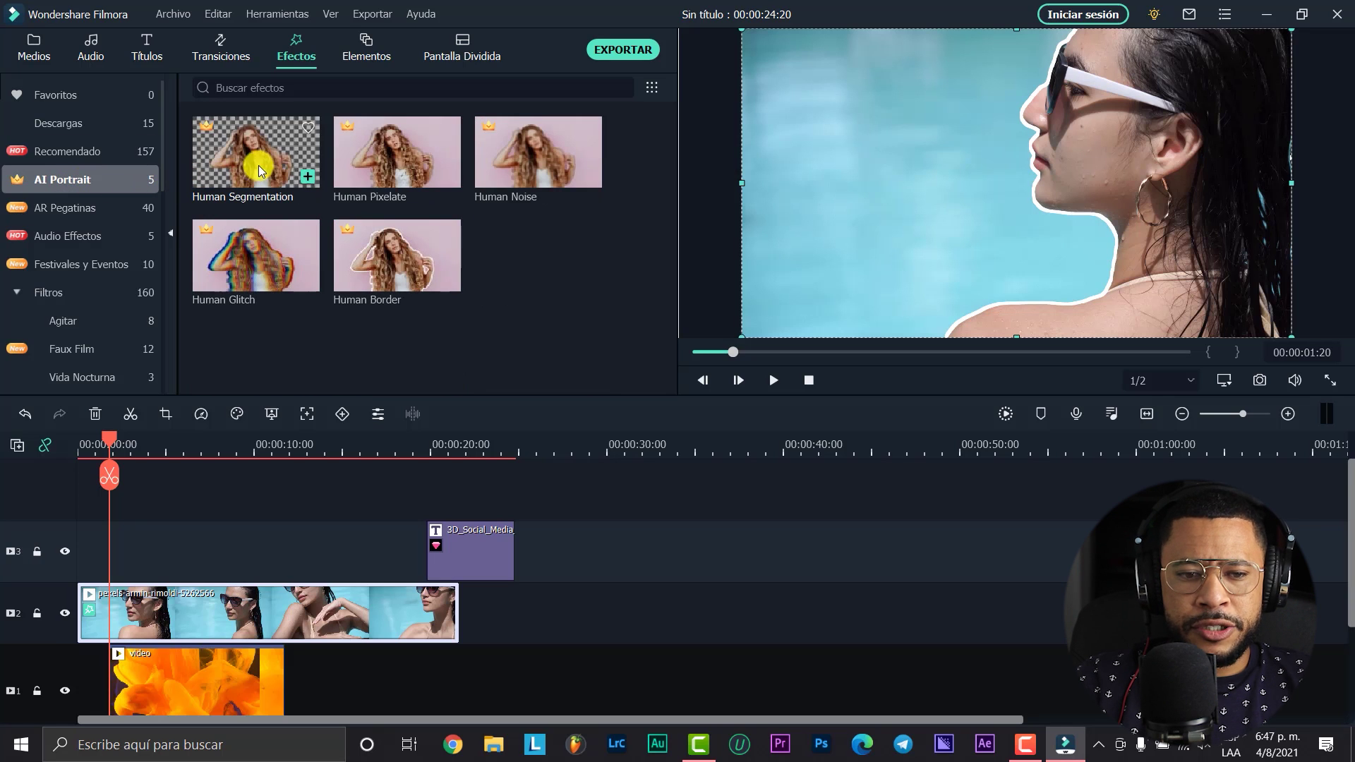
drag(277, 168, 176, 607)
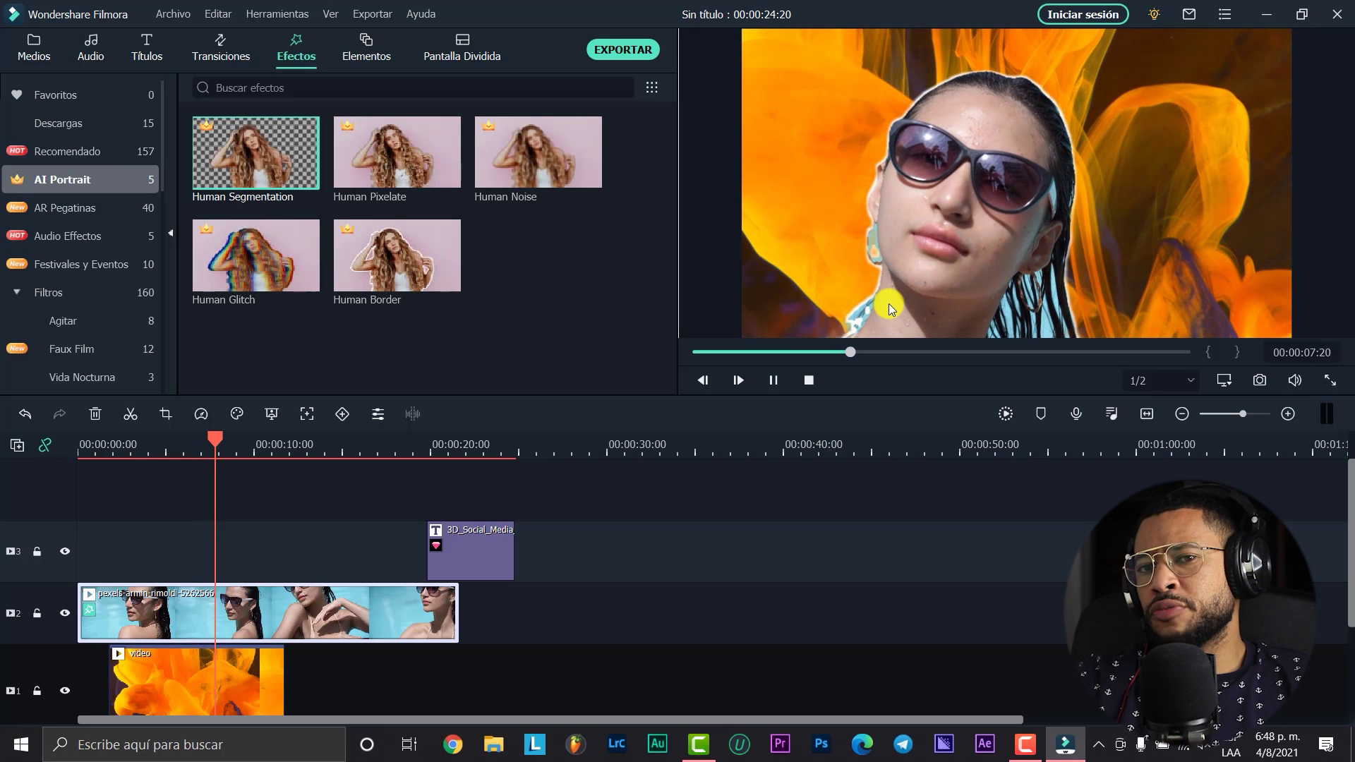
key(space)
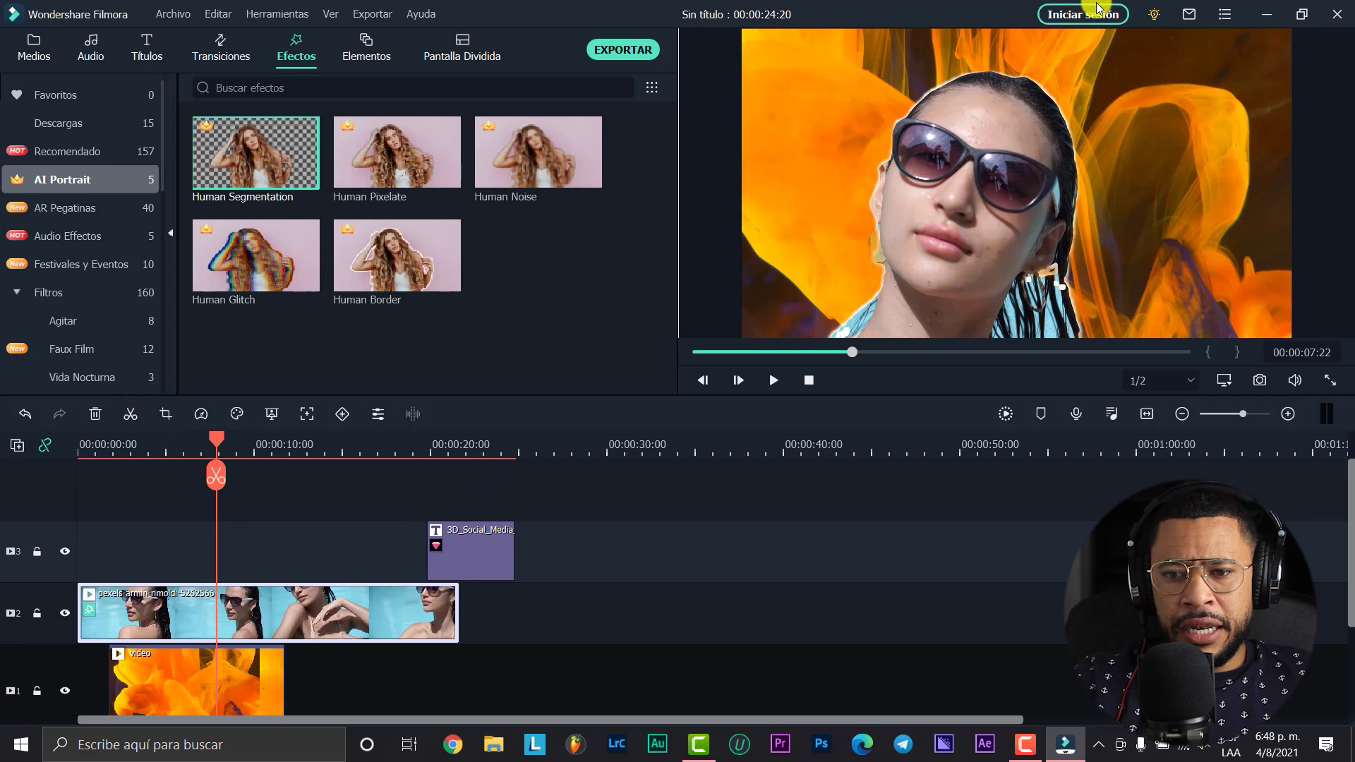
Open the Filmora Academia de Creadores resource.
click(1158, 15)
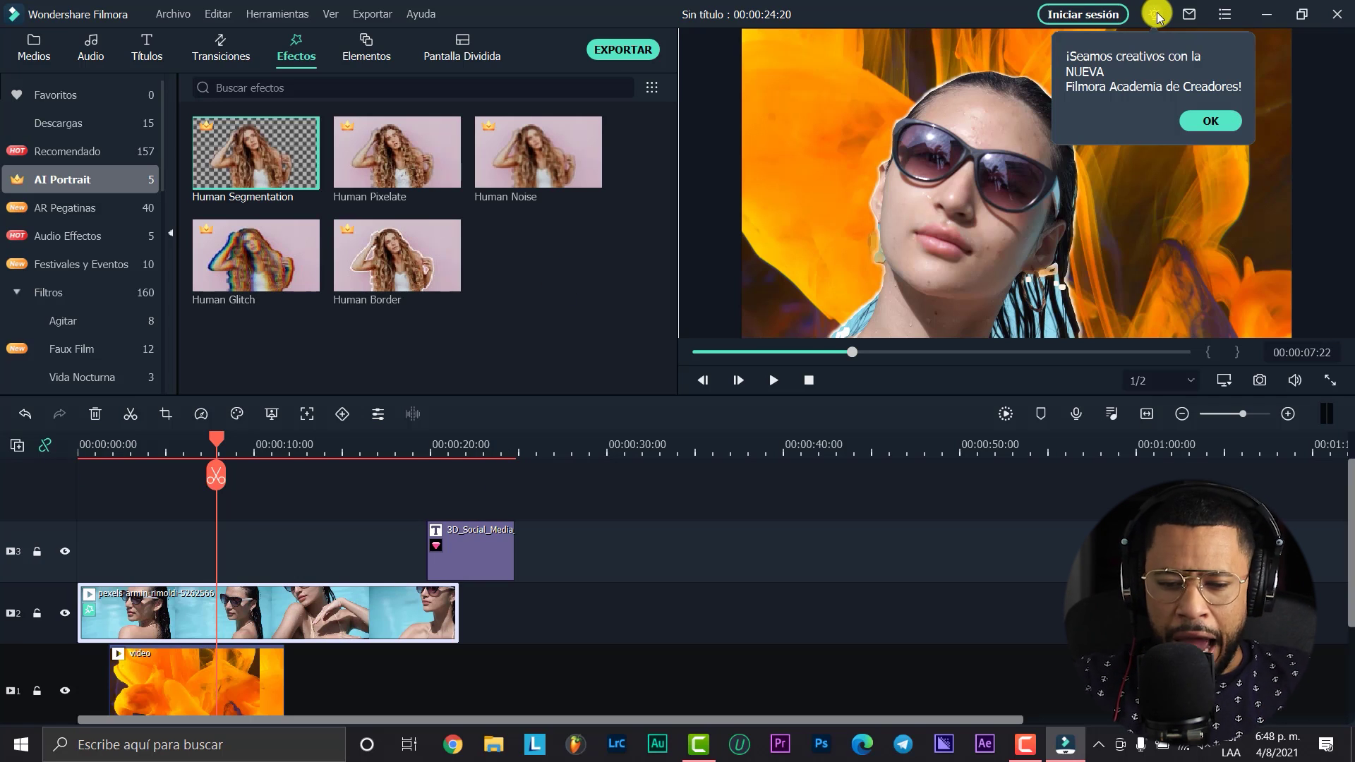
click(1157, 15)
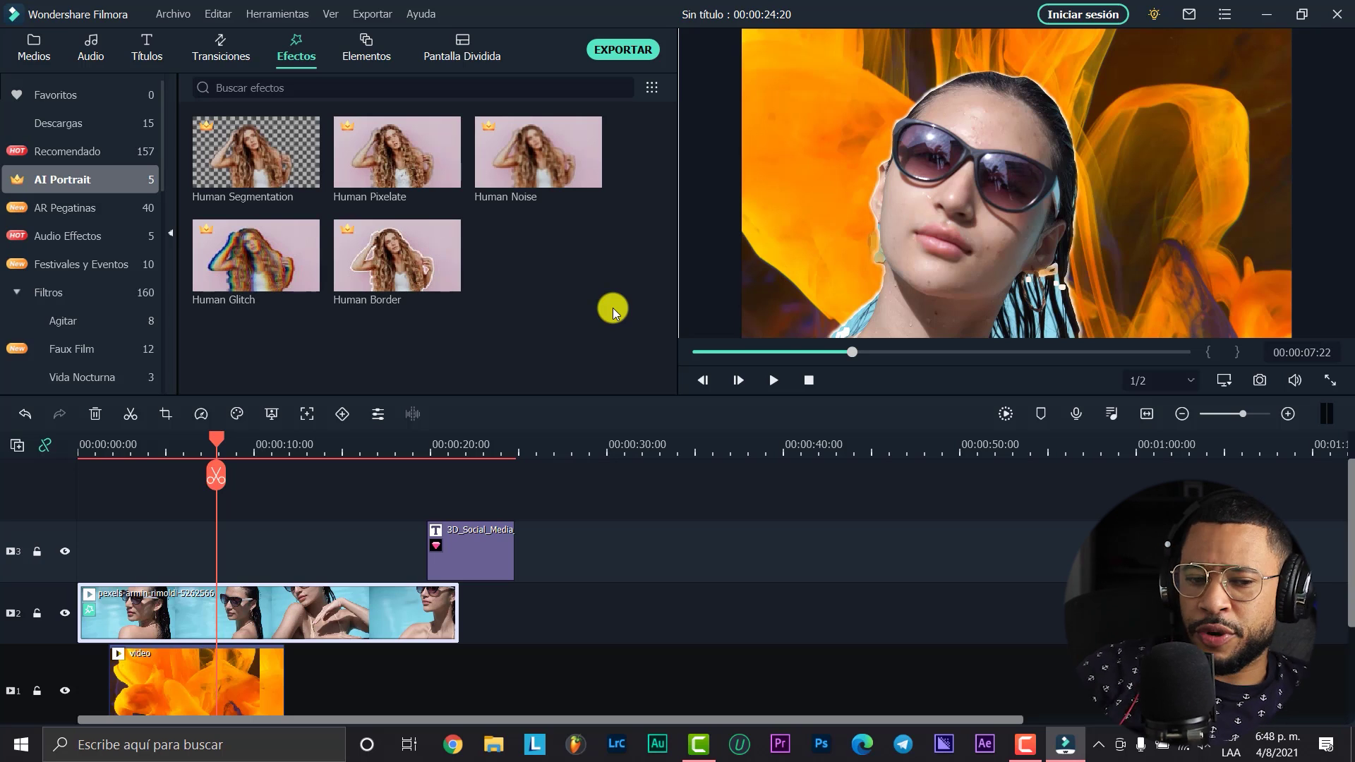
Try to export the project with the paid resources removed, and dismiss the Wondershare ID sign-in.
click(624, 48)
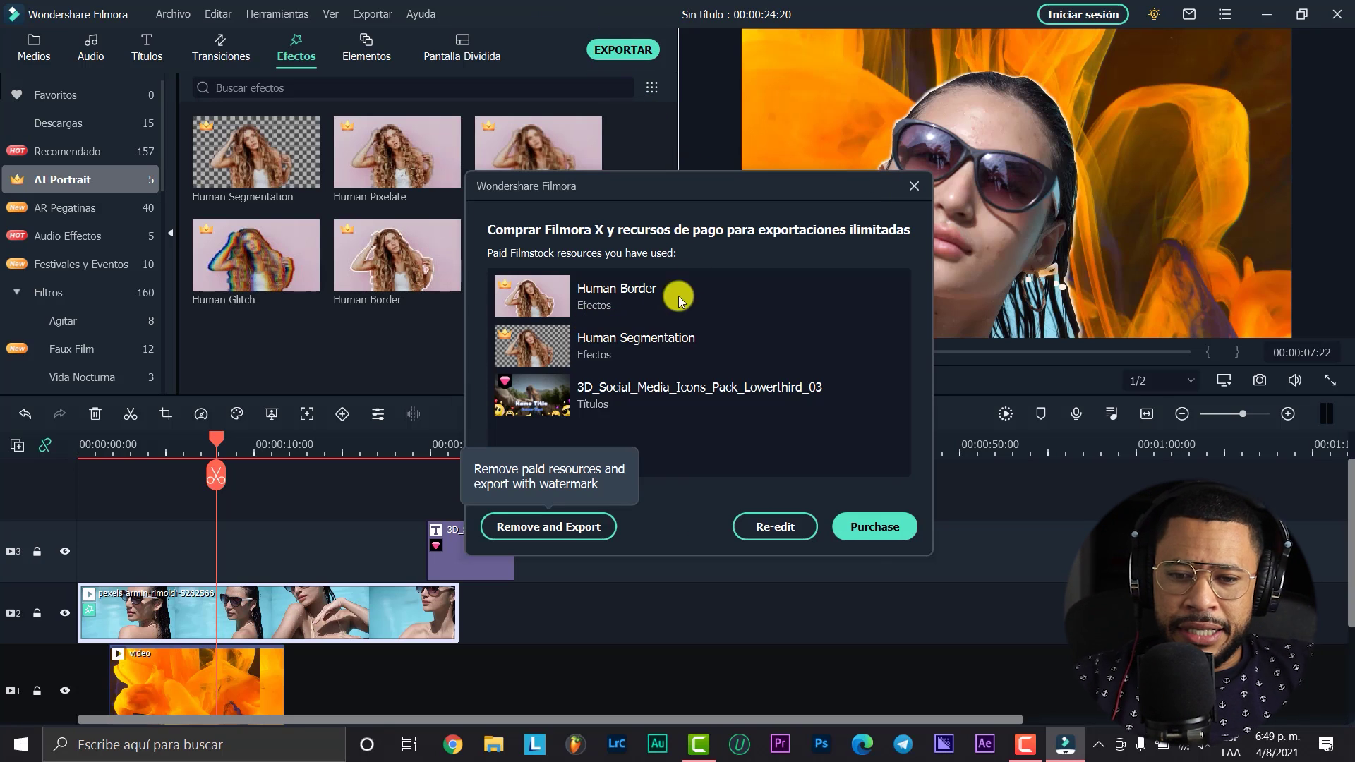
click(574, 528)
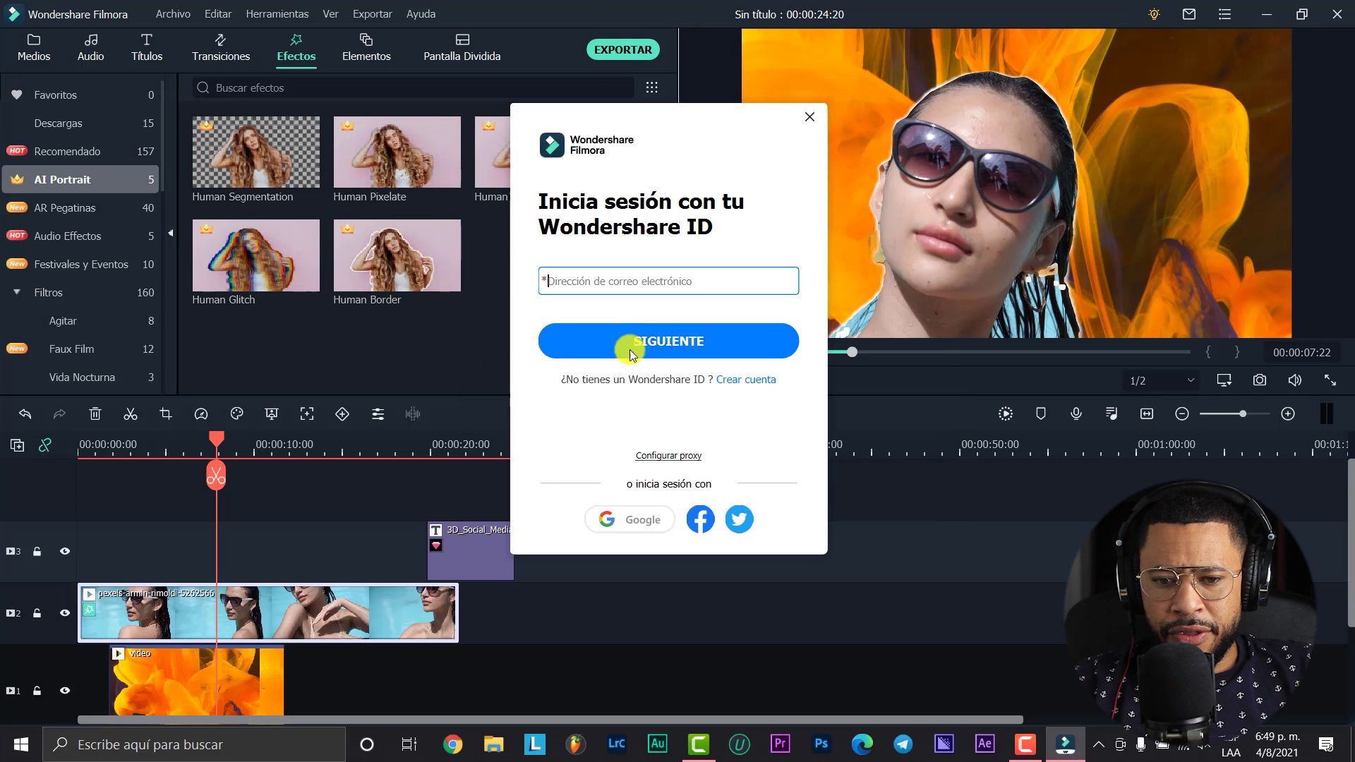
click(819, 124)
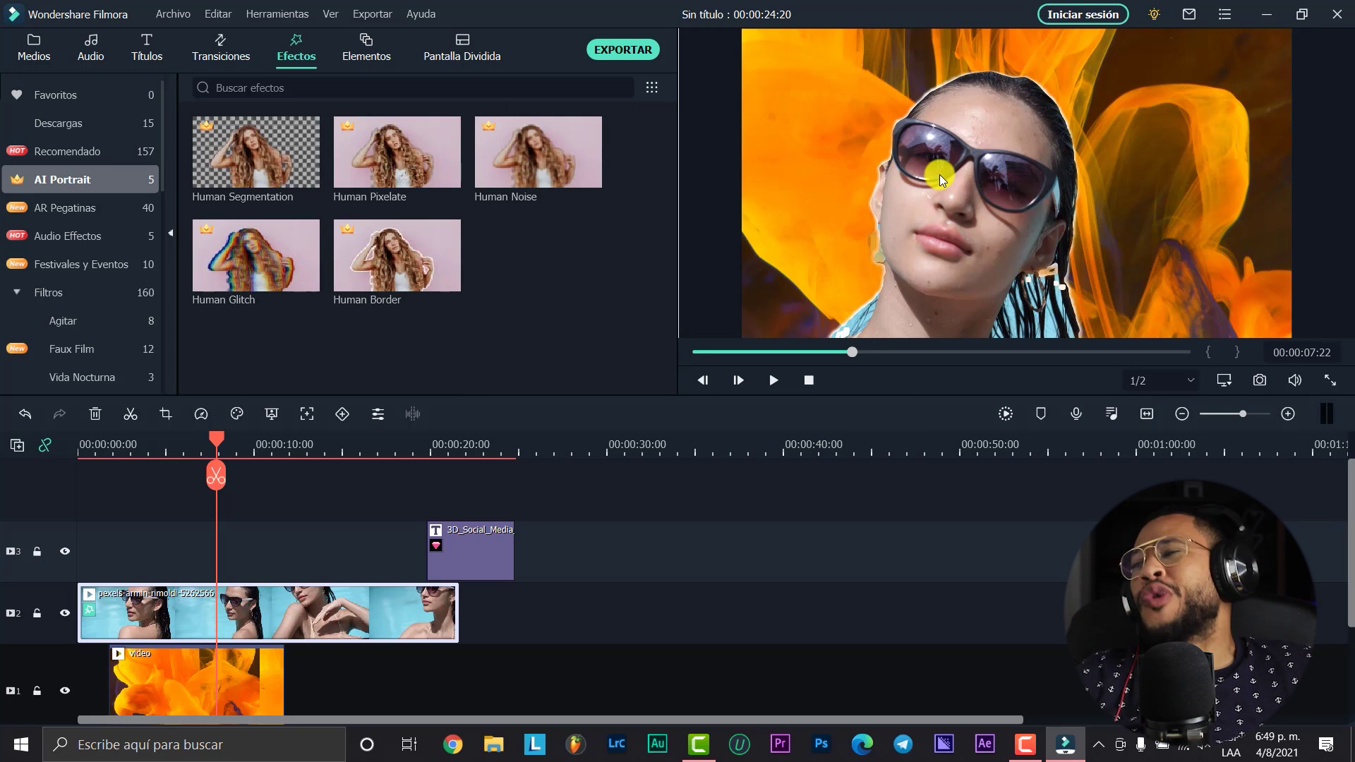
click(1025, 744)
click(1332, 686)
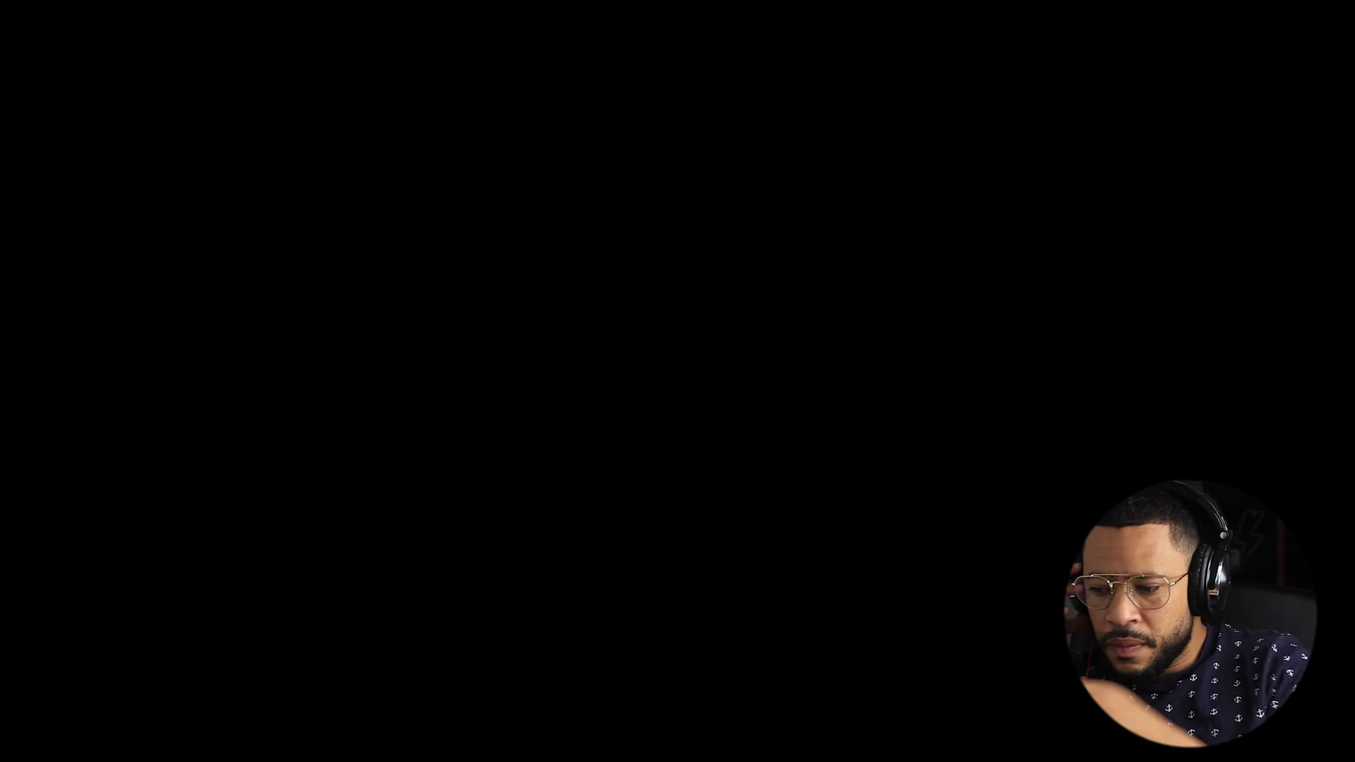